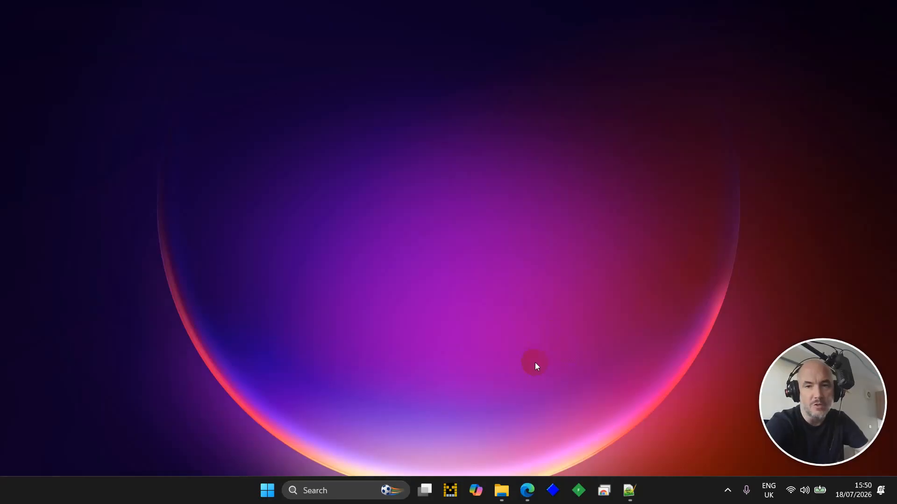
# - Restore the Edge window showing a new tab from the taskbar
pyautogui.click(530, 493)
# - Open box-of-frogs-free-2-2.html from File Explorer's demo folder in Edge
pyautogui.click(510, 491)
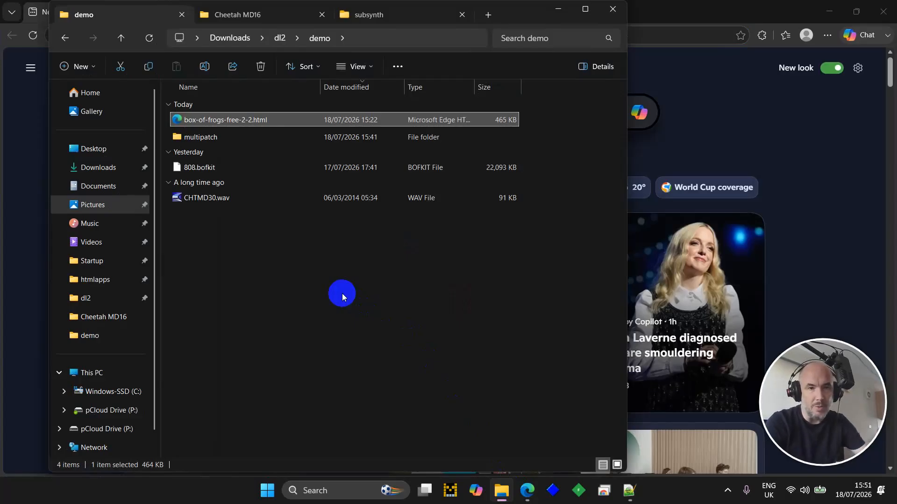
pyautogui.doubleClick(217, 121)
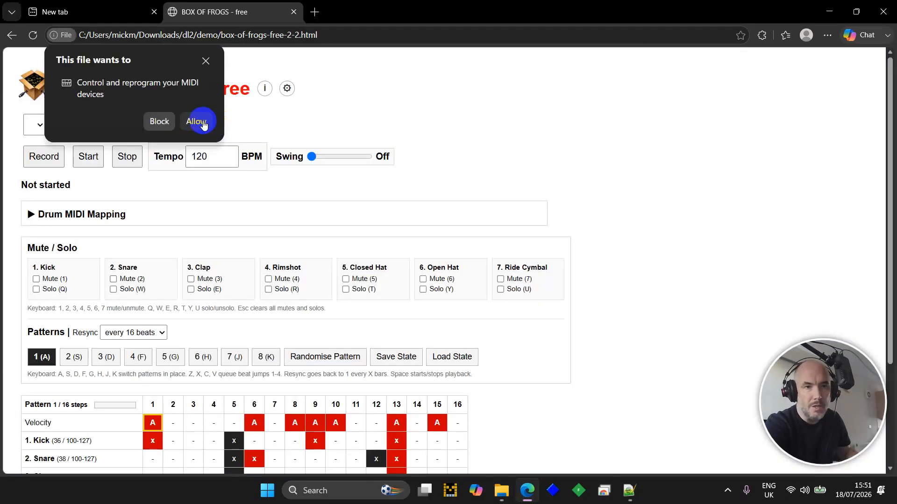
# - Allow the page MIDI access and expand Drum MIDI Mapping to show the seven drum lanes
pyautogui.click(202, 122)
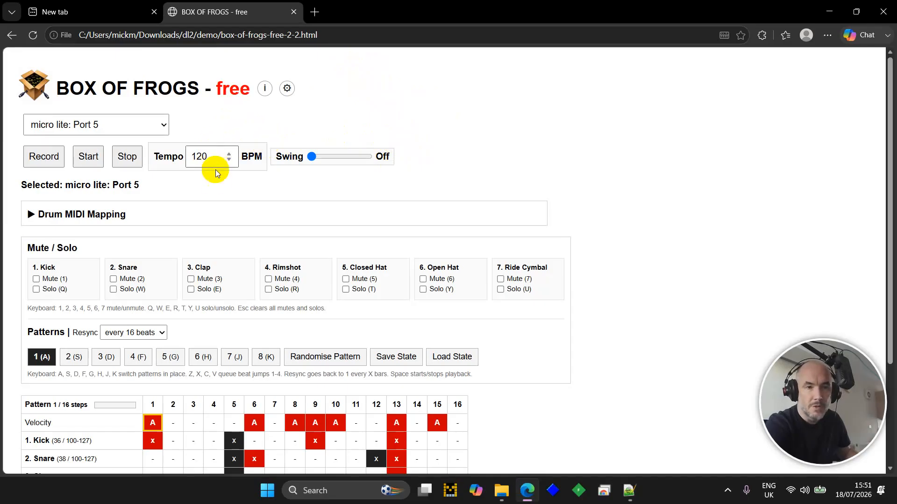
pyautogui.click(123, 213)
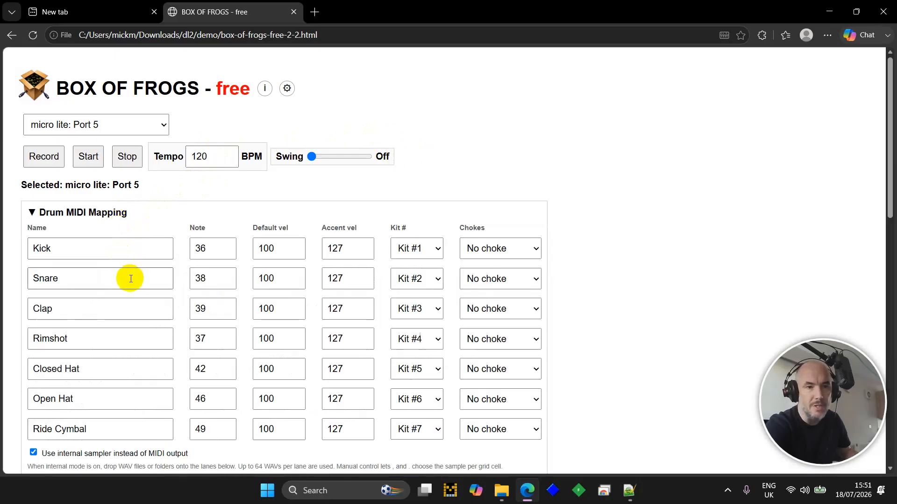
pyautogui.scroll(-2, 130, 284)
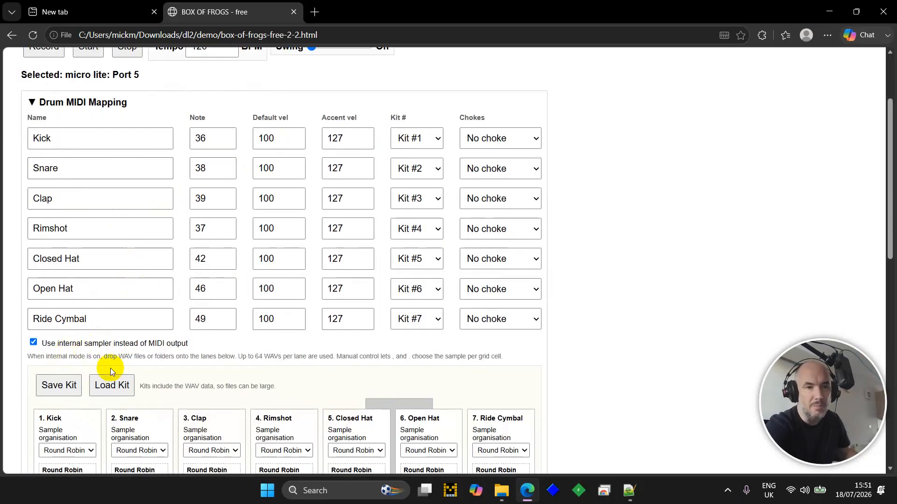
pyautogui.scroll(-1, 161, 362)
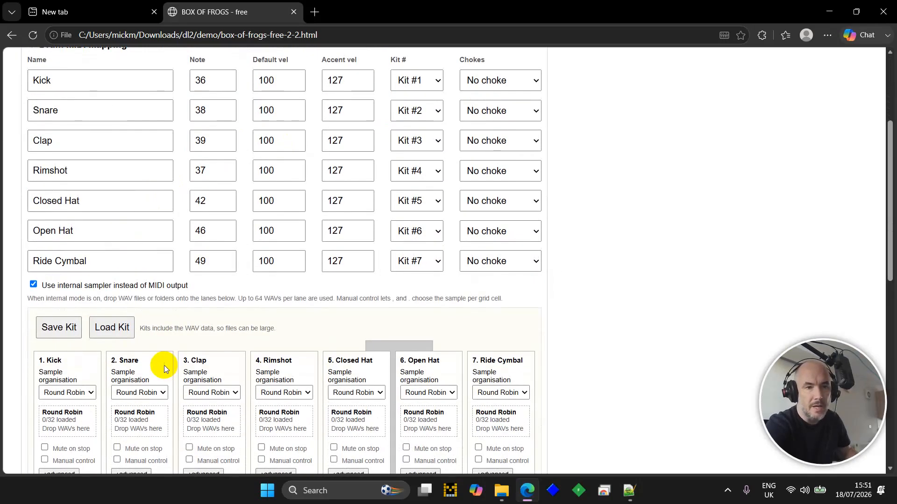
# - Load the 808.bofkit drum kit so every lane shows 16/32 samples loaded
pyautogui.click(120, 327)
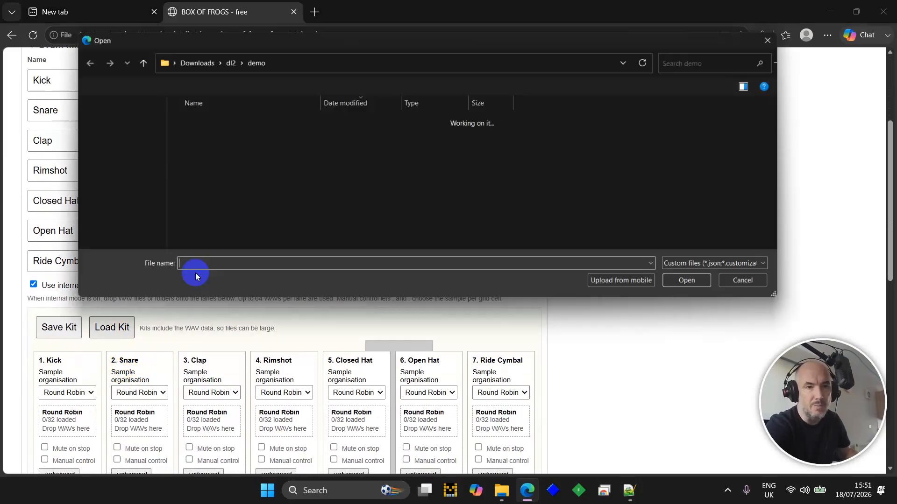
pyautogui.doubleClick(189, 169)
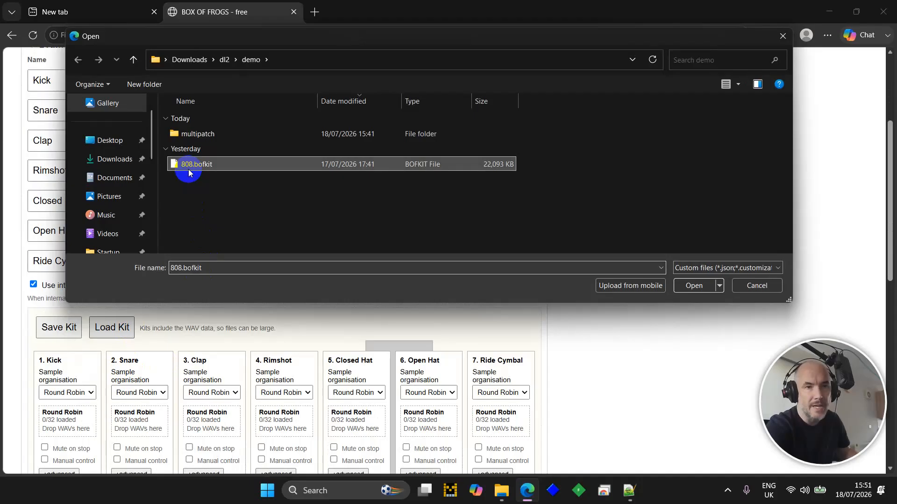
pyautogui.scroll(-2, 330, 226)
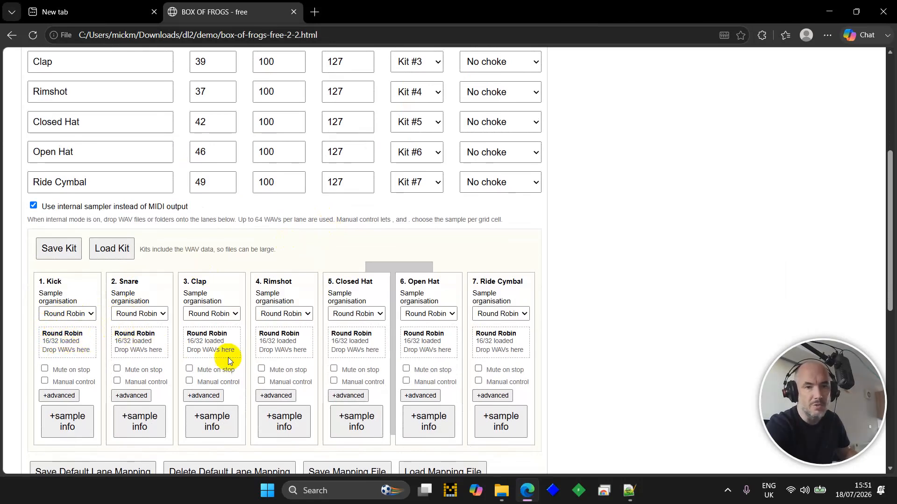
pyautogui.scroll(-5, 589, 322)
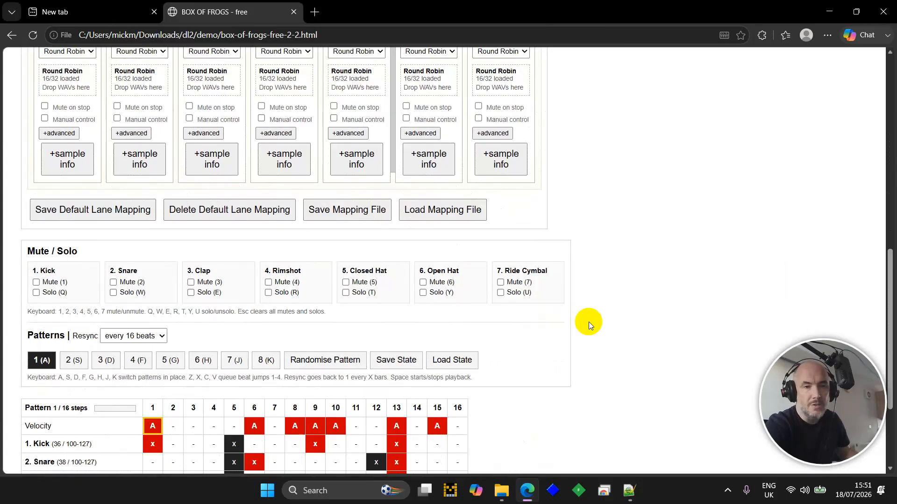
pyautogui.scroll(-3, 588, 323)
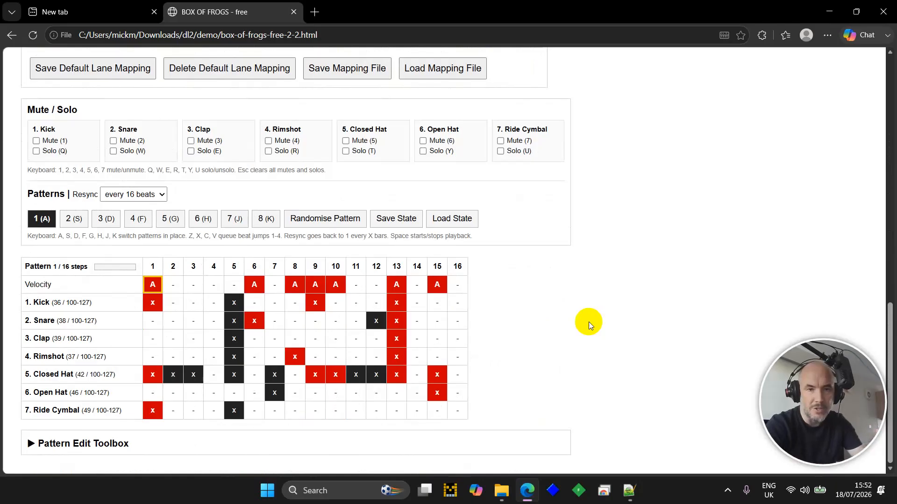
# - Start playback, expand the Pattern Edit Toolbox, and step through patterns 2–6 with S, D, F, G, H
pyautogui.press('space')
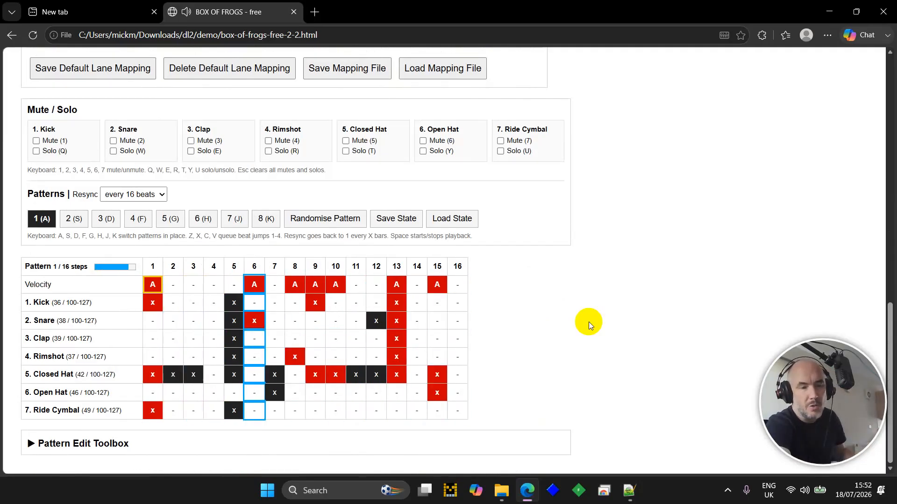
pyautogui.press('Tab')
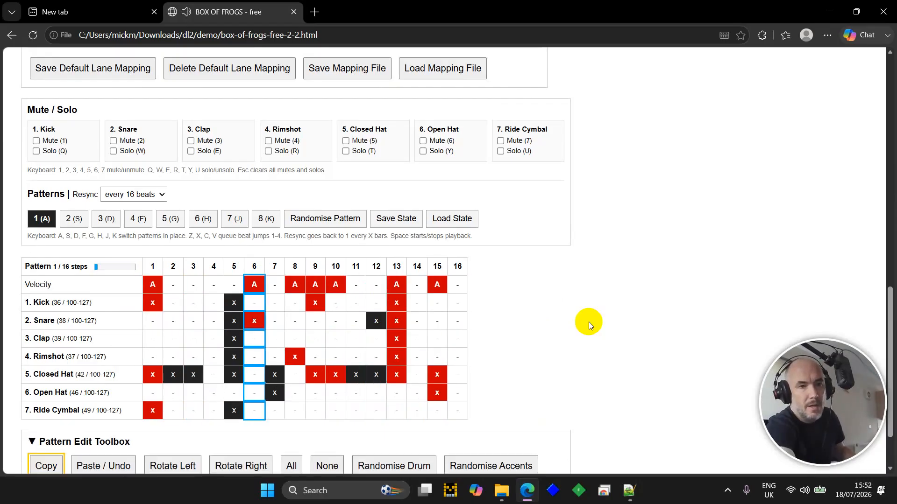
pyautogui.press('s')
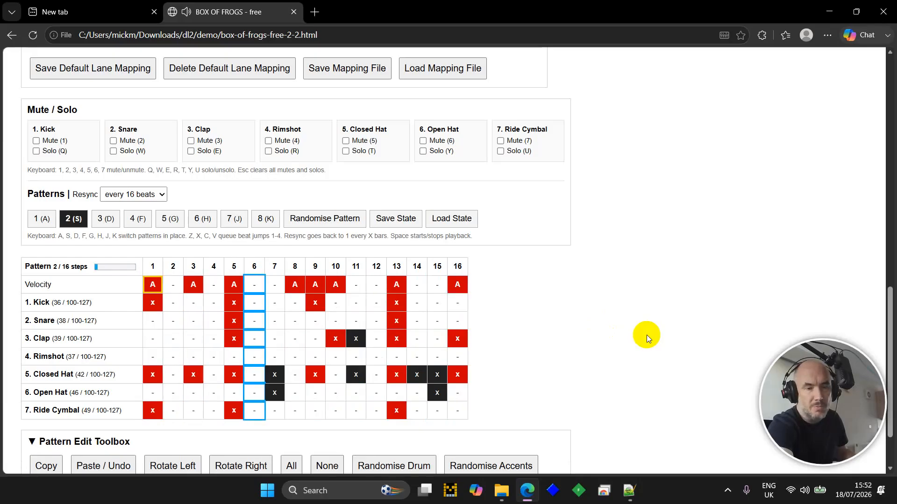
pyautogui.press('d')
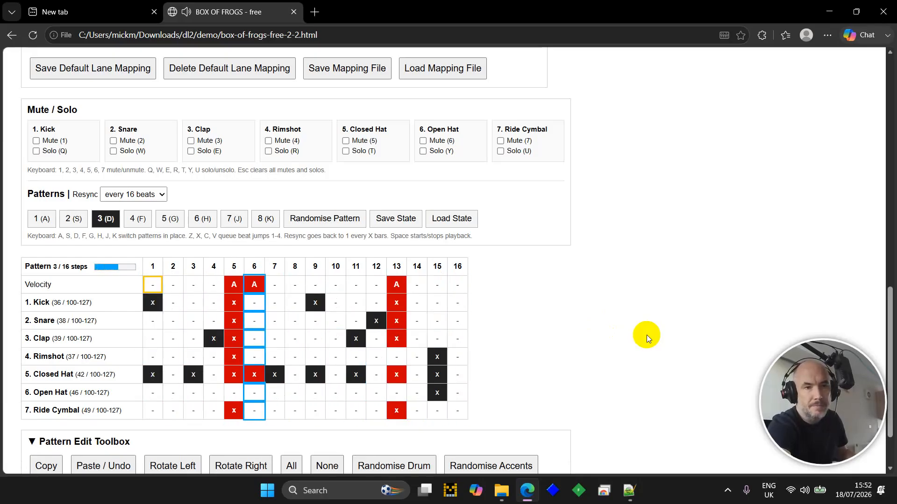
pyautogui.press('f')
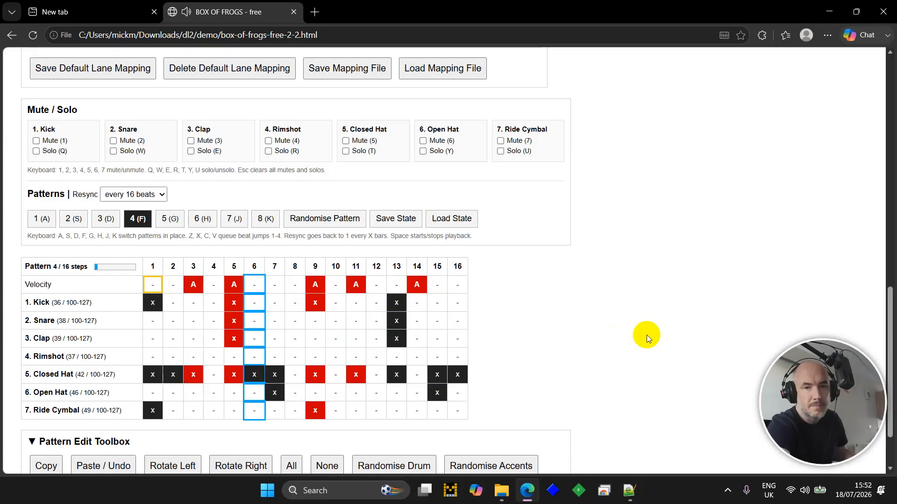
pyautogui.press('g')
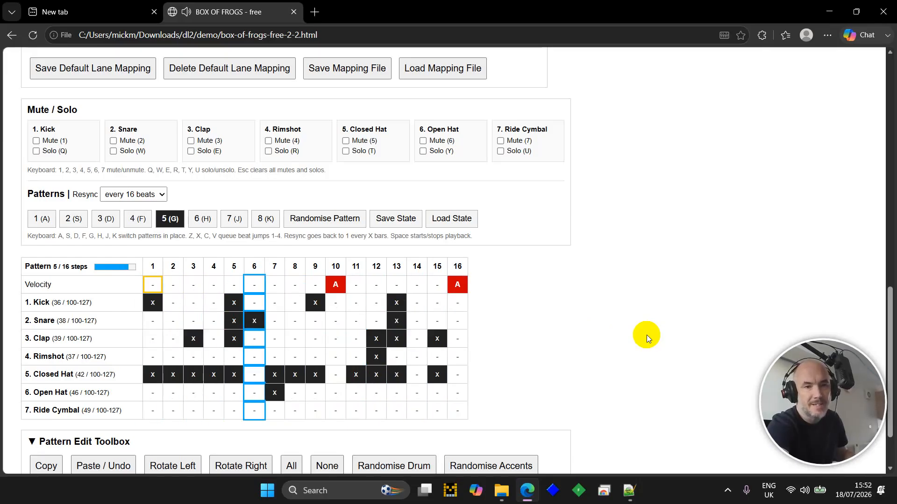
pyautogui.press('h')
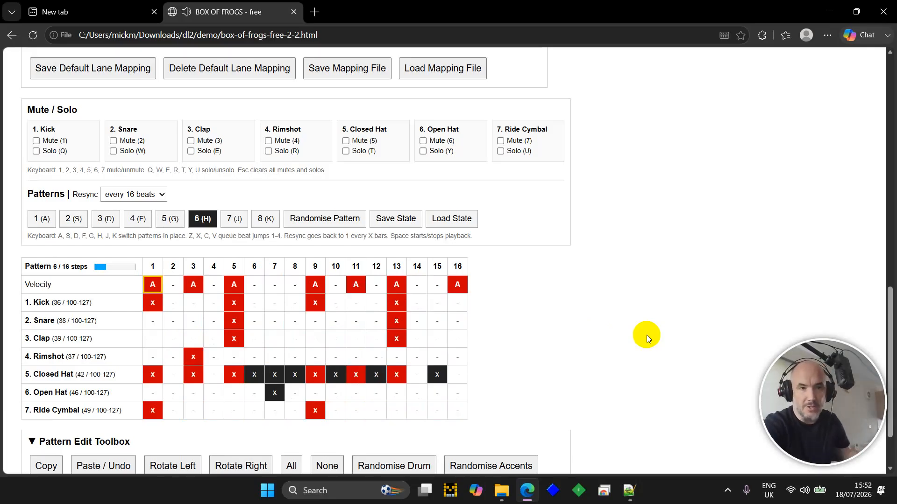
# - Scroll to the top of the page, where the status reads Stopped at 120 BPM
pyautogui.scroll(15, 627, 251)
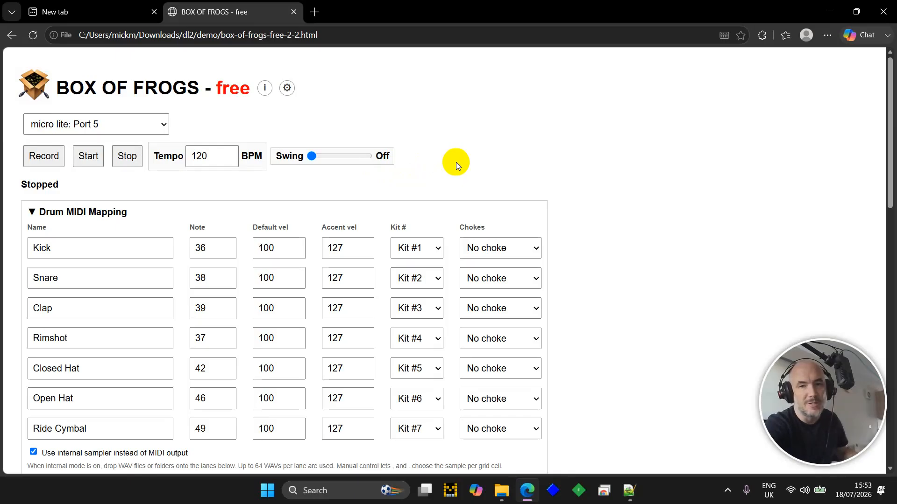
pyautogui.scroll(-2, 508, 158)
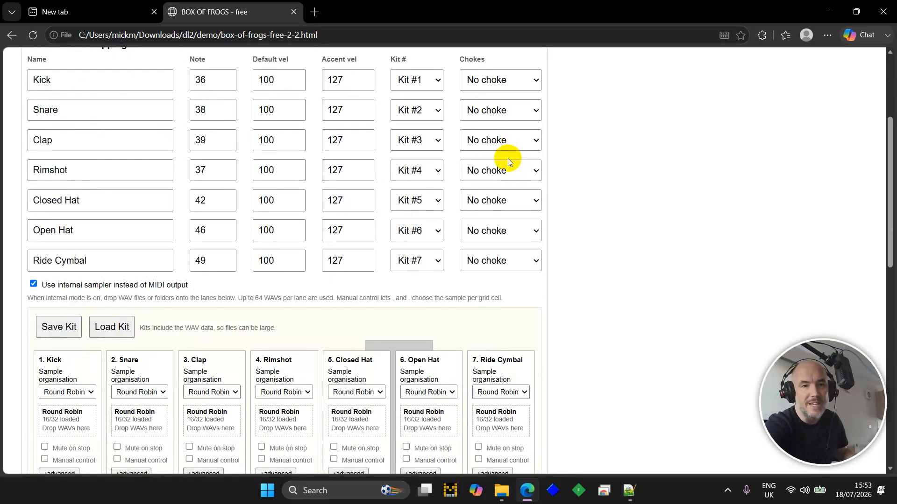
pyautogui.scroll(1, 509, 159)
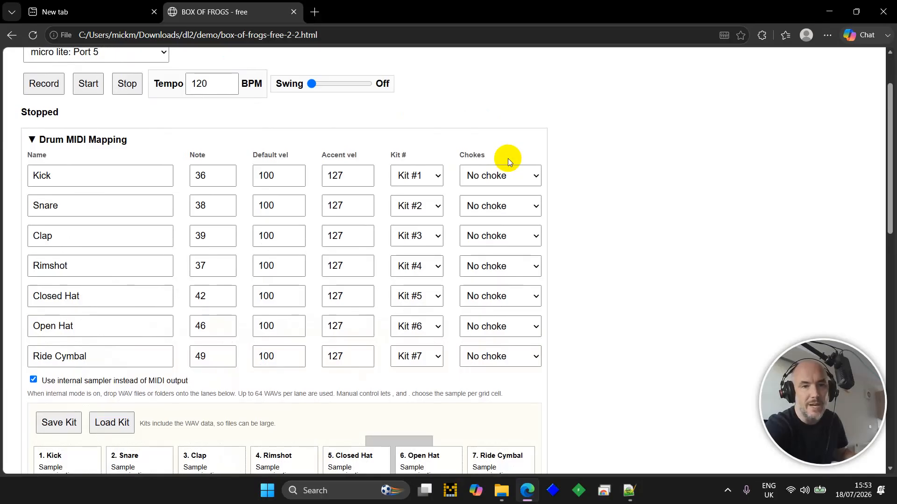
pyautogui.press('space')
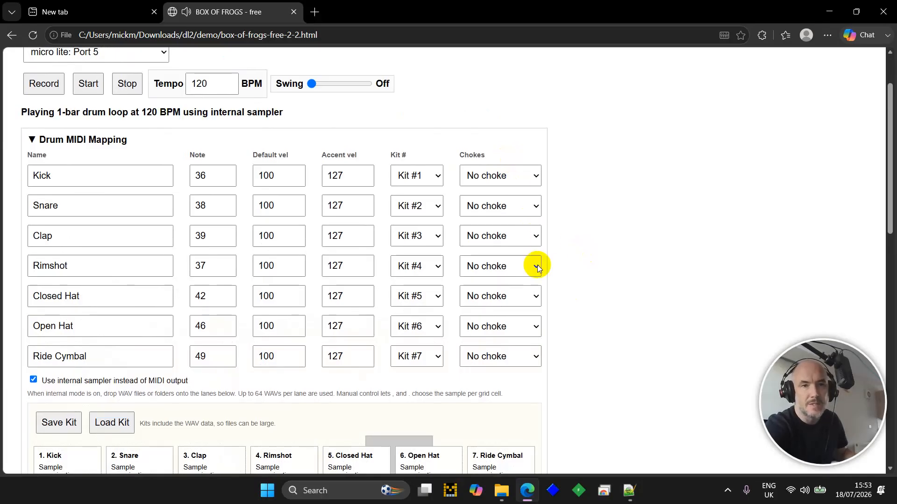
pyautogui.moveTo(313, 86); pyautogui.dragTo(321, 88)
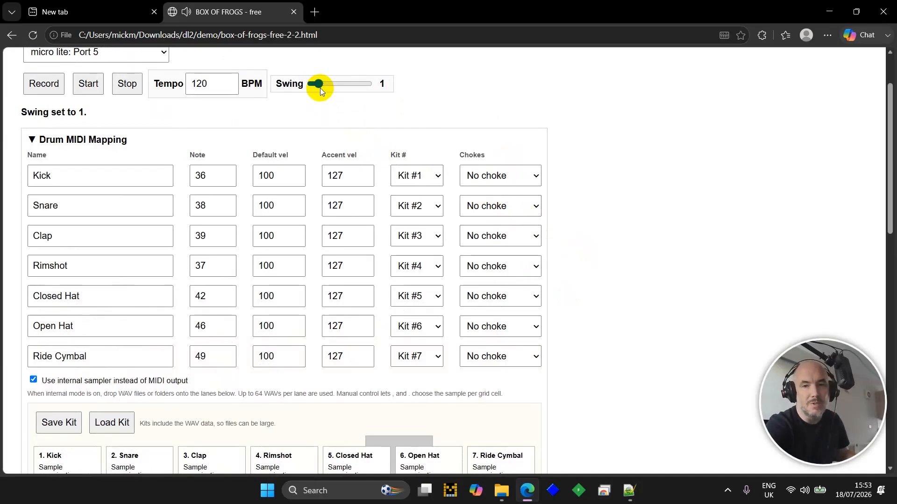
pyautogui.moveTo(321, 88); pyautogui.dragTo(327, 90)
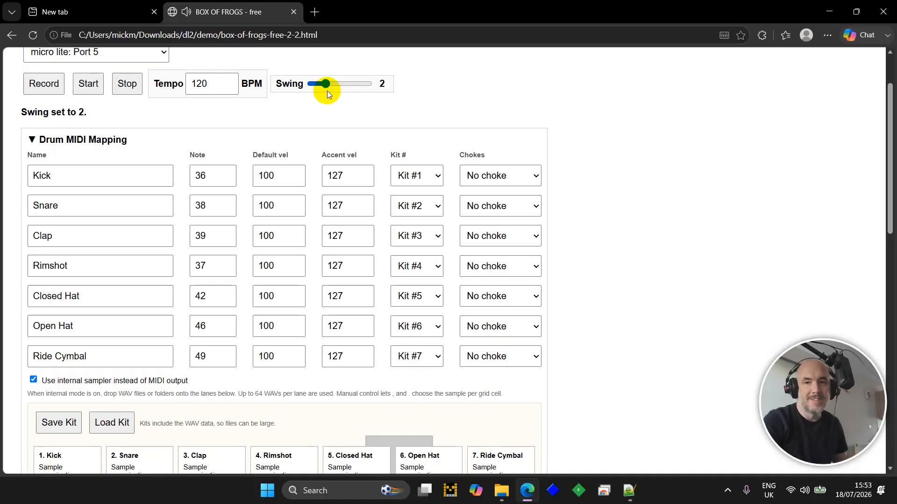
pyautogui.moveTo(327, 91); pyautogui.dragTo(332, 90)
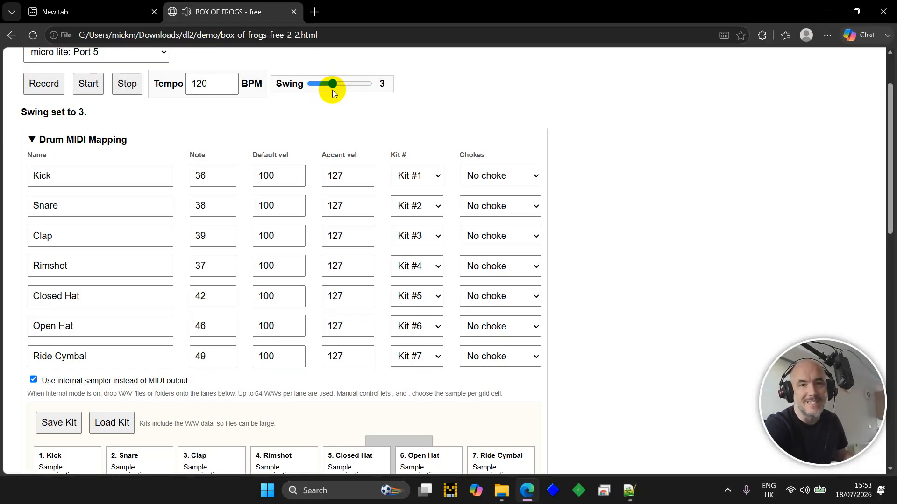
pyautogui.moveTo(332, 89); pyautogui.dragTo(340, 89)
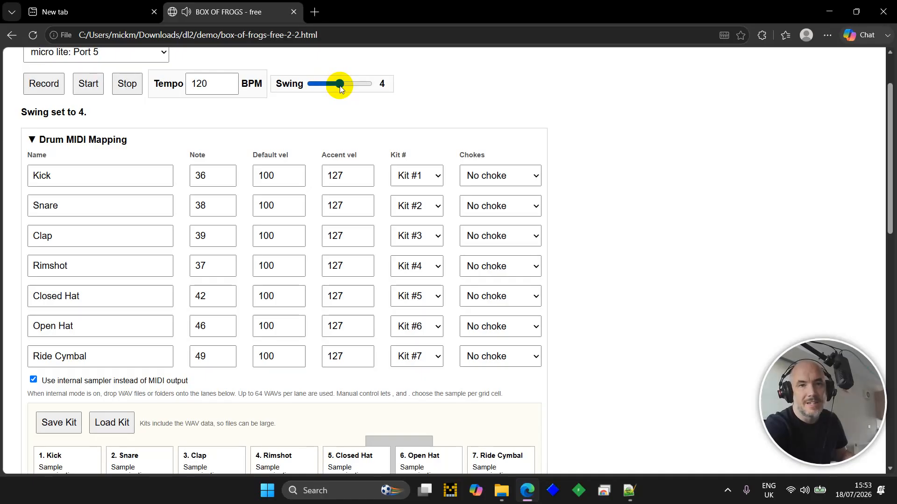
pyautogui.moveTo(340, 89); pyautogui.dragTo(375, 90)
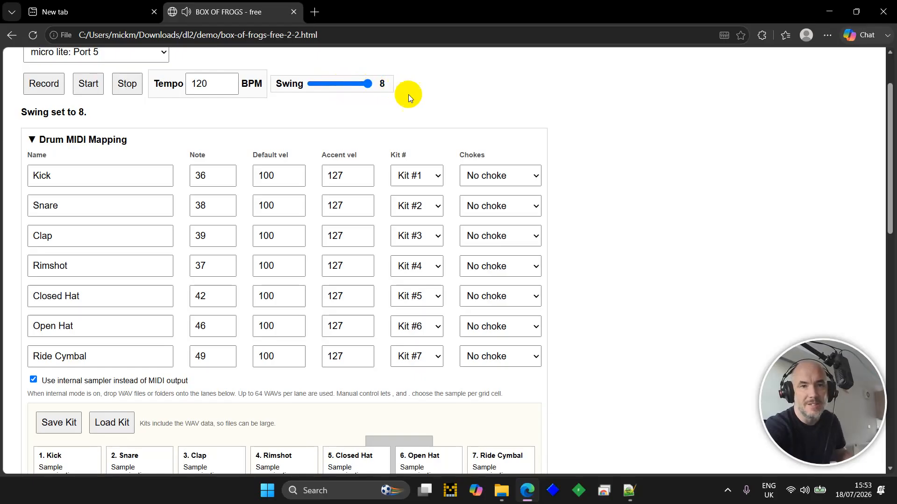
pyautogui.click(364, 88)
pyautogui.moveTo(364, 88); pyautogui.dragTo(257, 120)
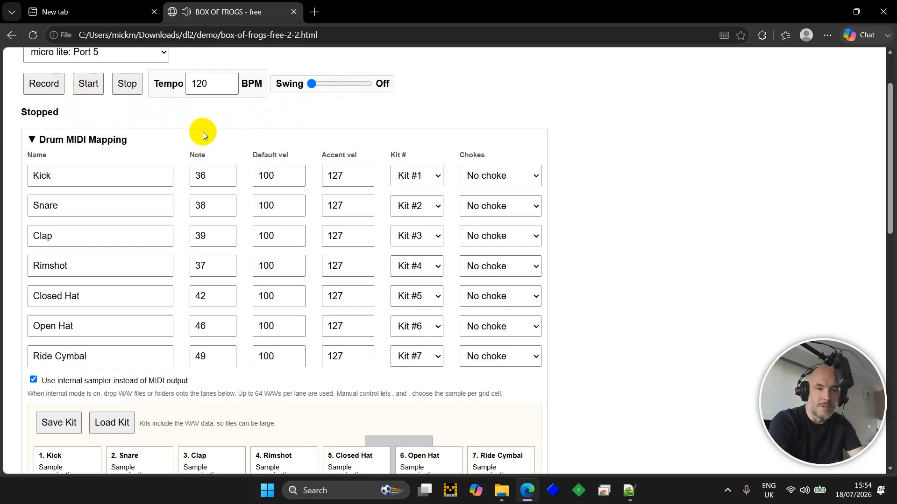
# - Reveal the hidden 5.5 Pedal Hi-hat lane, showing 8/32 samples loaded
pyautogui.scroll(-4, 203, 132)
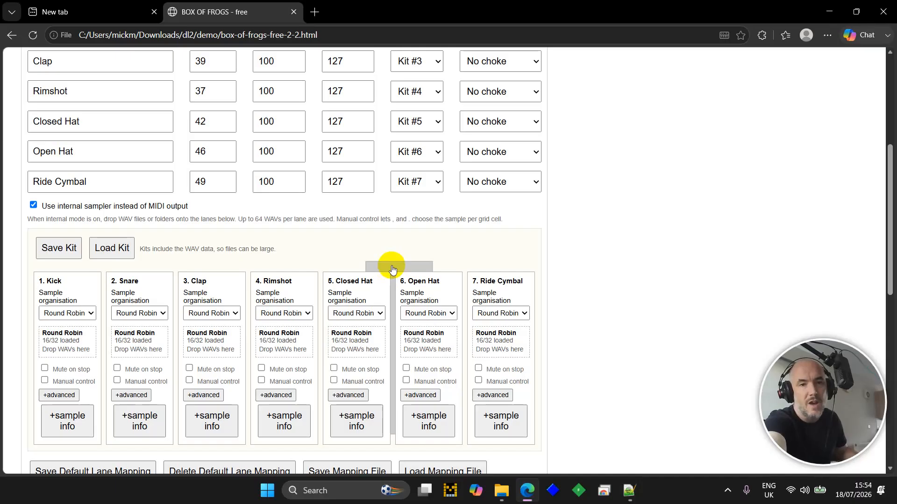
pyautogui.click(392, 269)
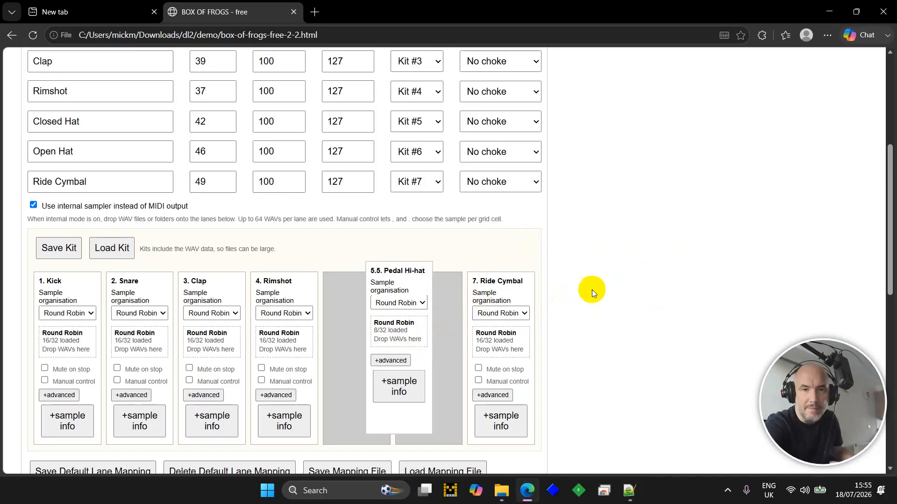
# - Clear pattern 6, randomise the Closed Hat row, and start playback
pyautogui.scroll(5, 243, 202)
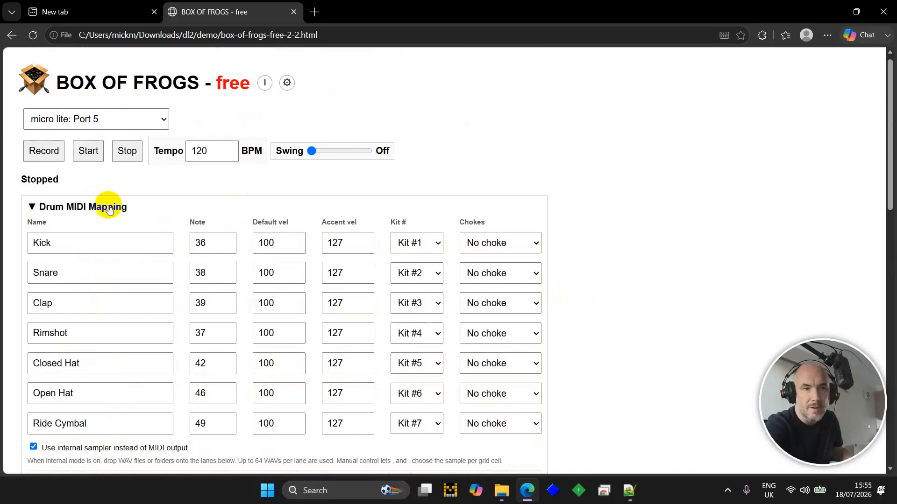
pyautogui.scroll(-6, 109, 208)
pyautogui.scroll(1, 109, 205)
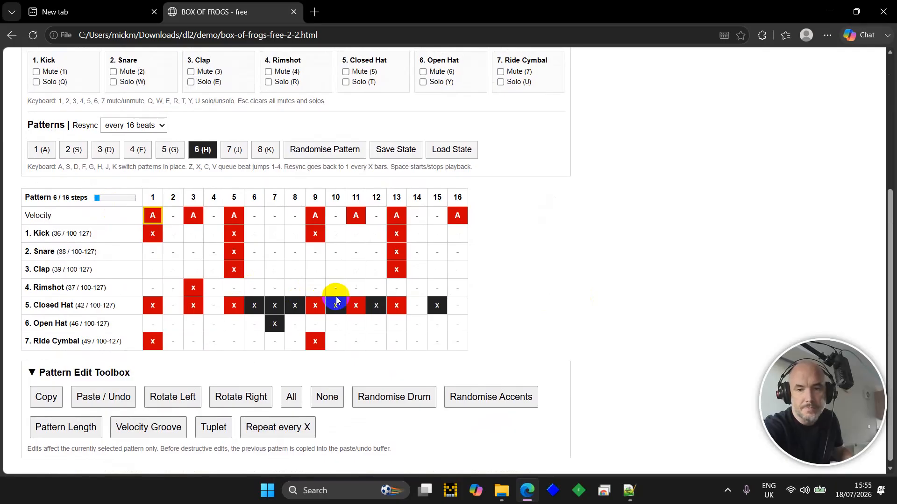
pyautogui.press('Delete')
pyautogui.press('Down')
pyautogui.press('Down')
pyautogui.press('Down')
pyautogui.press('Down')
pyautogui.press('Down')
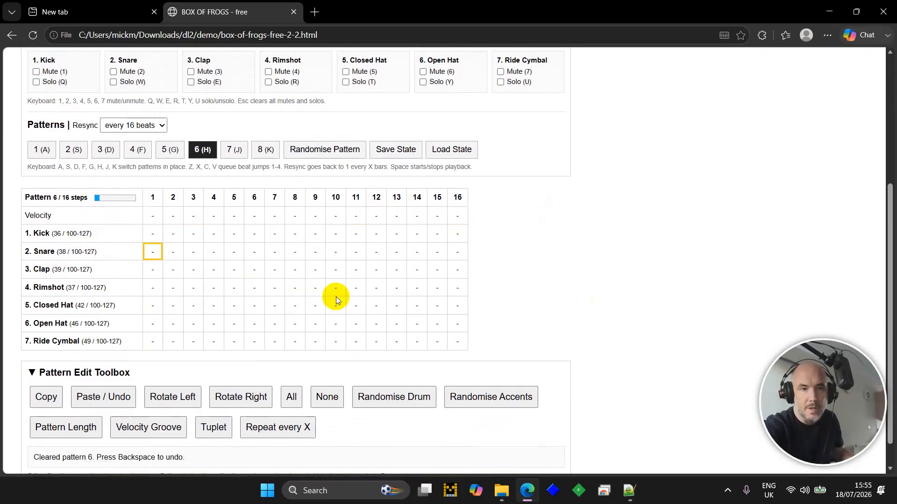
pyautogui.hotkey('shift', 'r')
pyautogui.press('space')
# - Turn on Closed Hat steps 3 and 4 and Open Hat steps 5 and 12
pyautogui.press('Right')
pyautogui.press('Right')
pyautogui.press('Return')
pyautogui.press('Right')
pyautogui.press('Return')
pyautogui.press('Down')
pyautogui.press('Right')
pyautogui.press('Return')
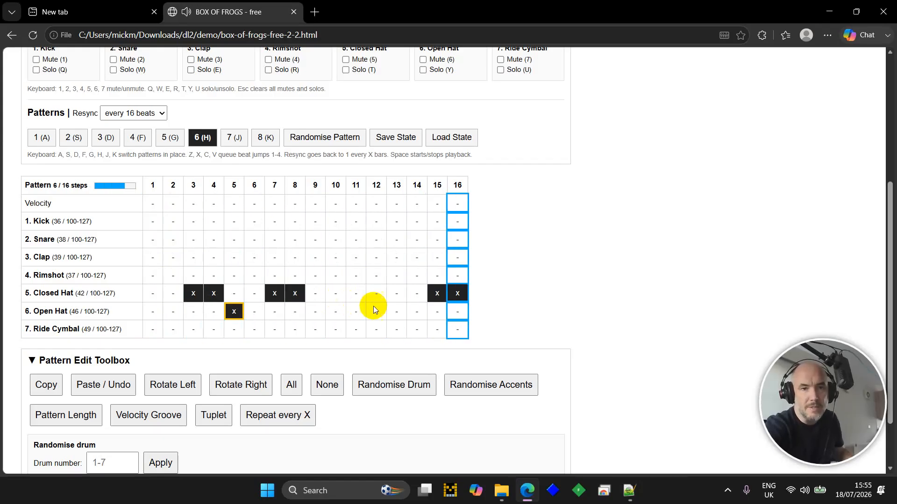
pyautogui.press('Right')
pyautogui.press('Right')
pyautogui.press('Right')
pyautogui.press('Right')
pyautogui.press('Right')
pyautogui.press('Right')
pyautogui.press('Right')
pyautogui.press('Return')
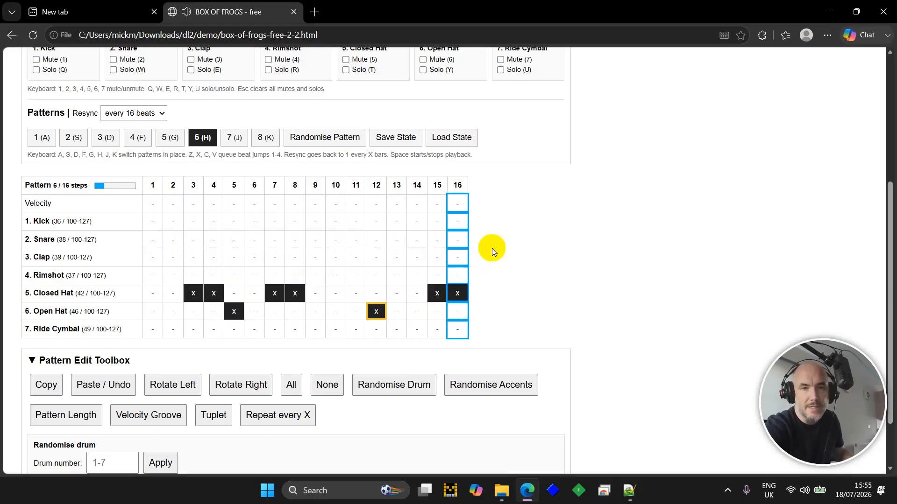
pyautogui.scroll(5, 531, 230)
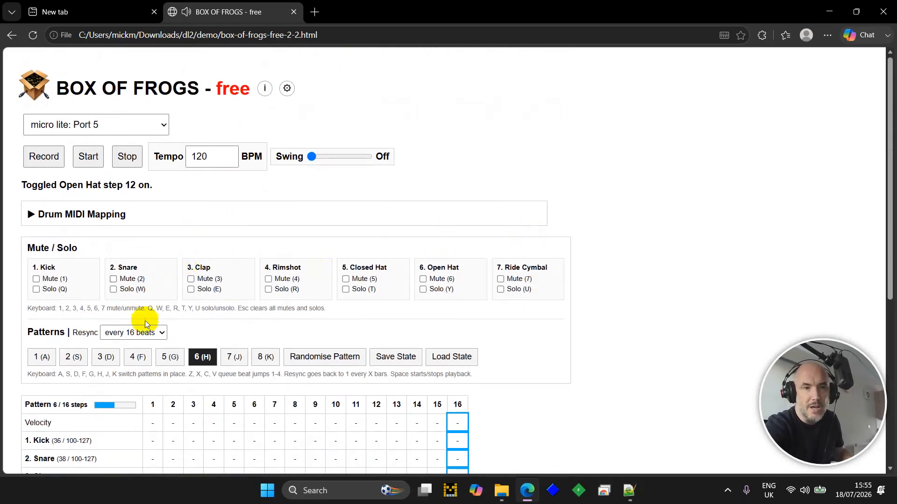
# - Set Closed Hat to choke the Open Hat (Chokes #6) in Drum MIDI Mapping
pyautogui.click(100, 220)
pyautogui.click(501, 369)
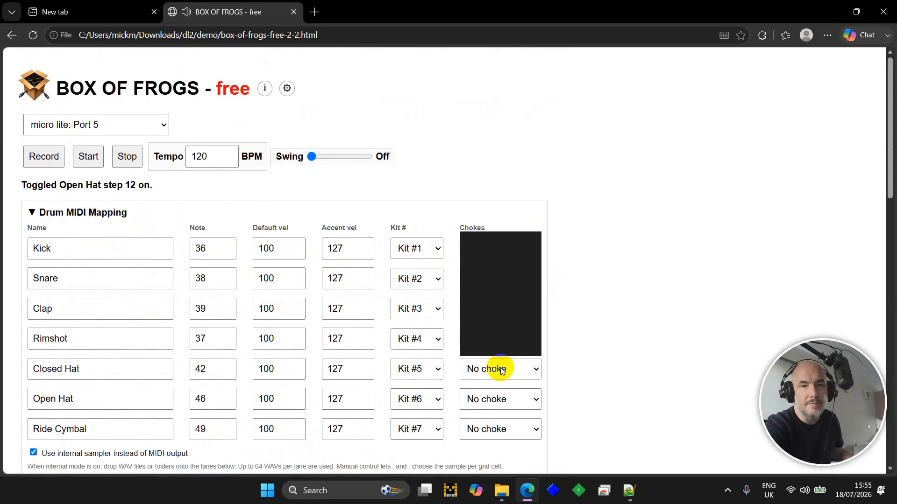
pyautogui.click(502, 318)
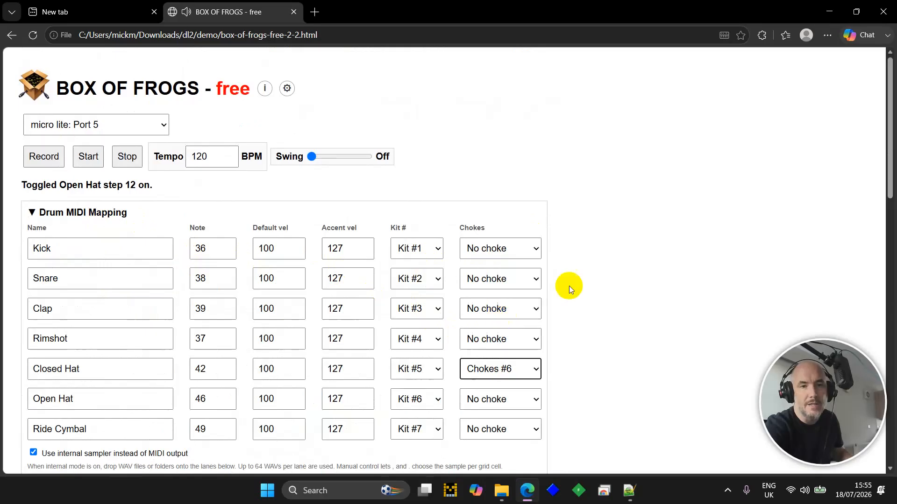
pyautogui.scroll(-3, 635, 251)
pyautogui.scroll(3, 634, 250)
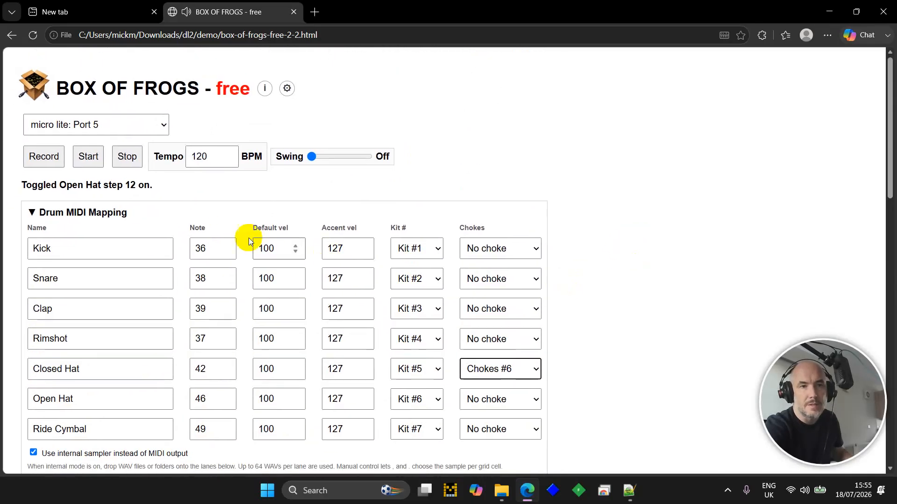
pyautogui.click(106, 218)
# - Turn on Closed Hat step 12 and Open Hat step 8
pyautogui.scroll(-6, 106, 219)
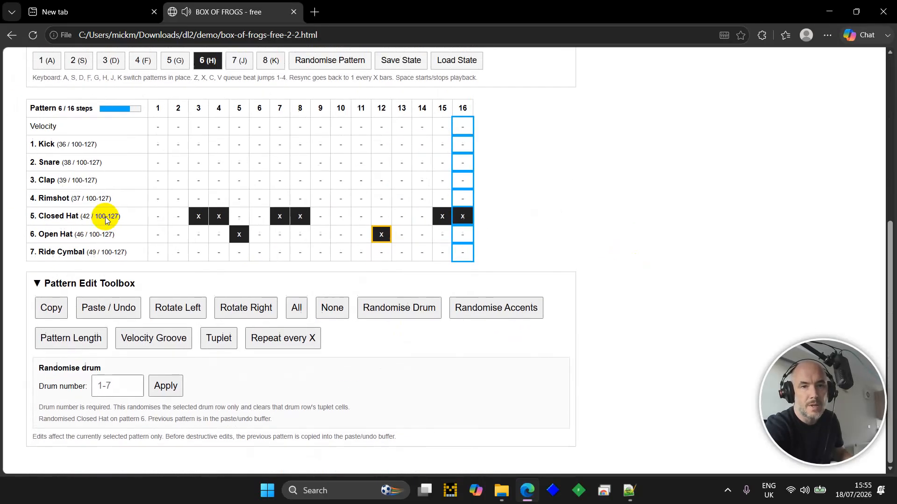
pyautogui.click(369, 232)
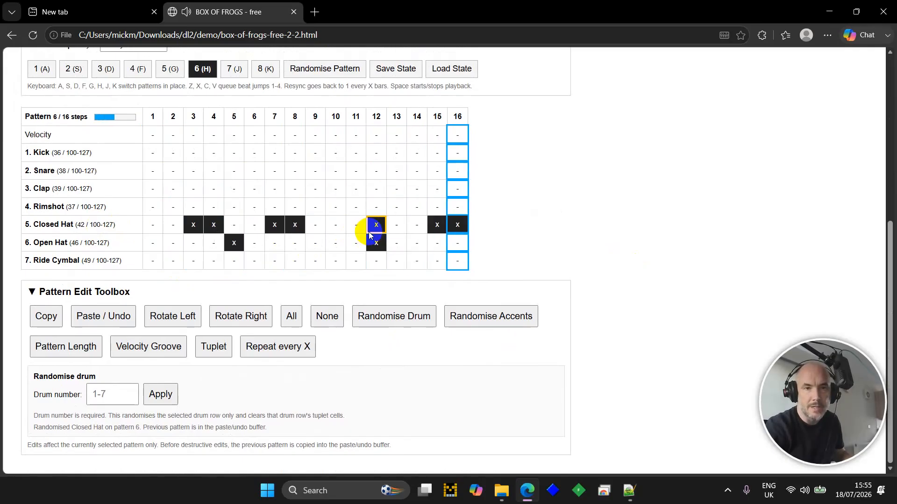
pyautogui.press('Down')
pyautogui.press('Left')
pyautogui.press('Left')
pyautogui.press('Left')
pyautogui.press('Left')
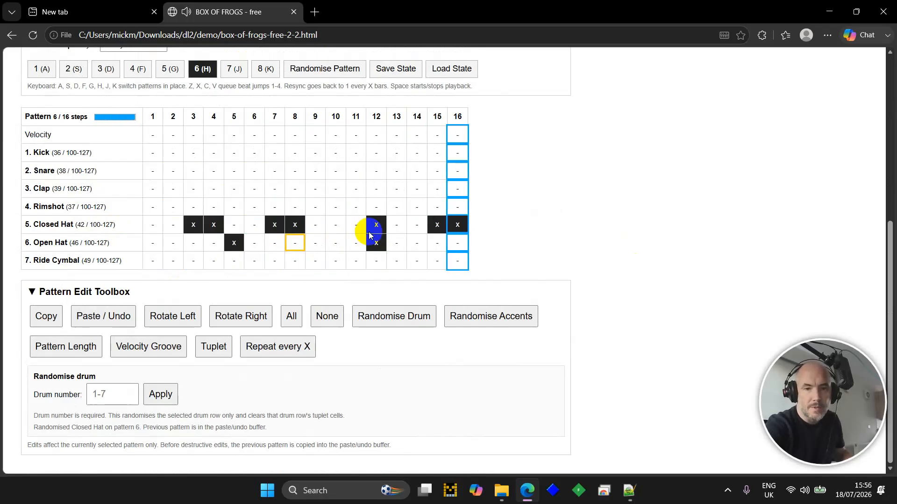
pyautogui.press('Return')
pyautogui.press('Up')
# - Turn on Closed Hat steps 9 and 10
pyautogui.press('Right')
pyautogui.press('Return')
pyautogui.press('Right')
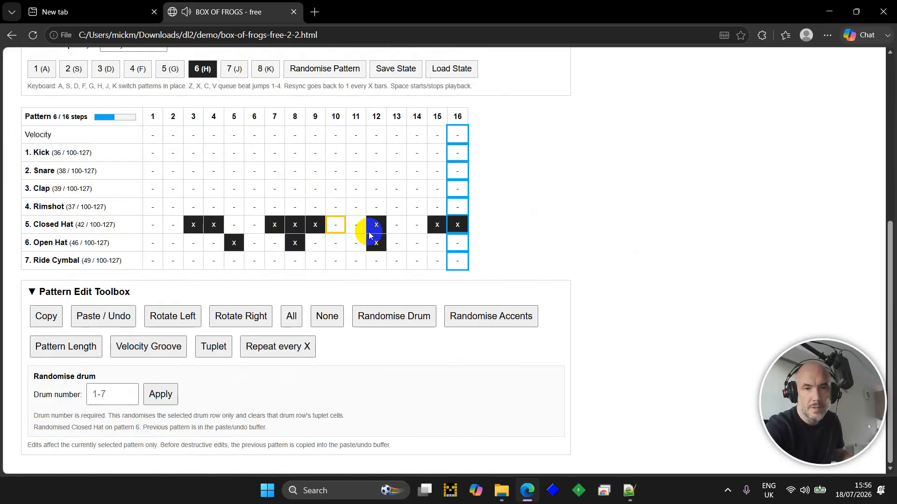
pyautogui.press('Return')
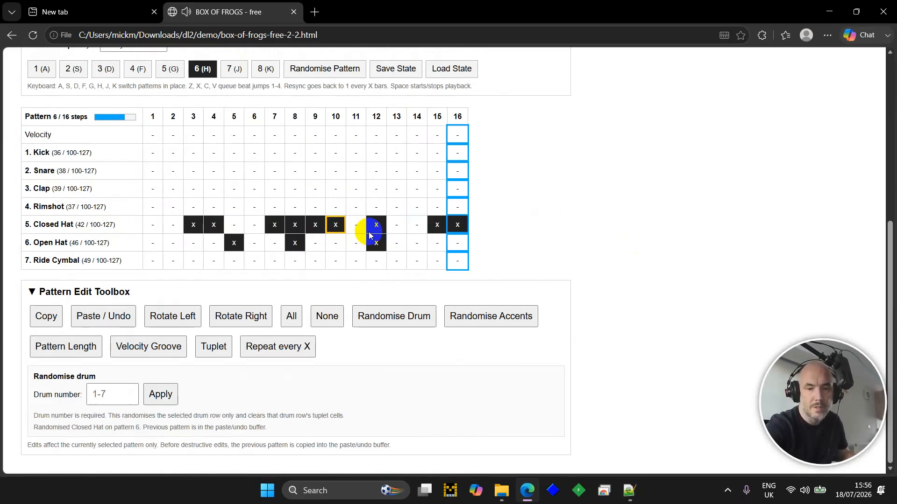
# - Reroll Closed Hat's random velocity groove until a 7-step groove (46, 81, 47, 0, 89, 47, 79) applies
pyautogui.press('m')
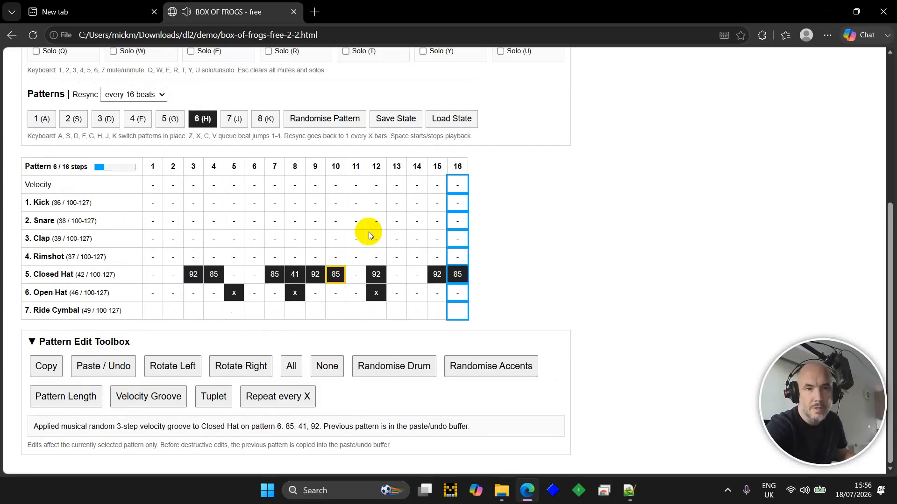
pyautogui.press('m')
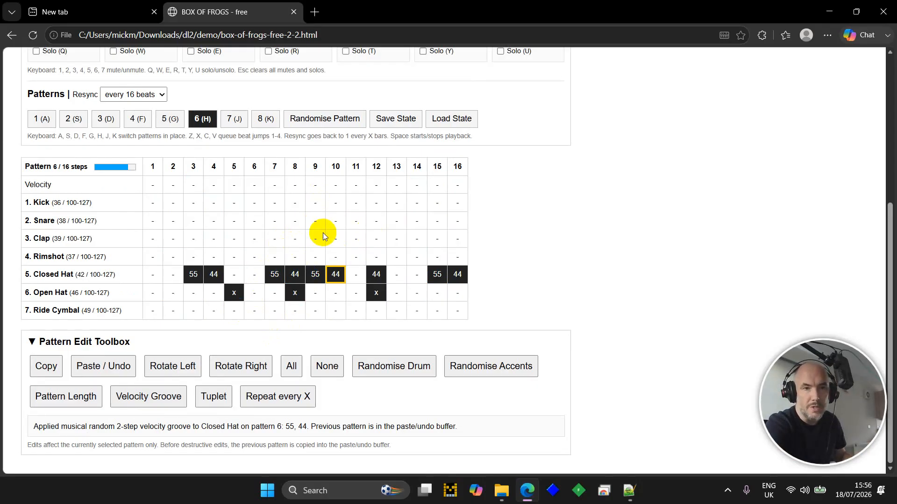
pyautogui.scroll(1, 533, 219)
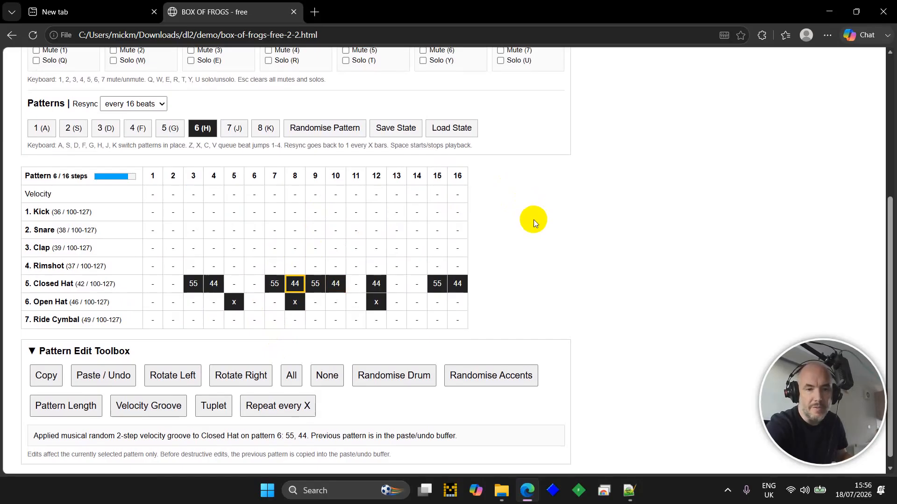
pyautogui.hotkey('shift', 'v')
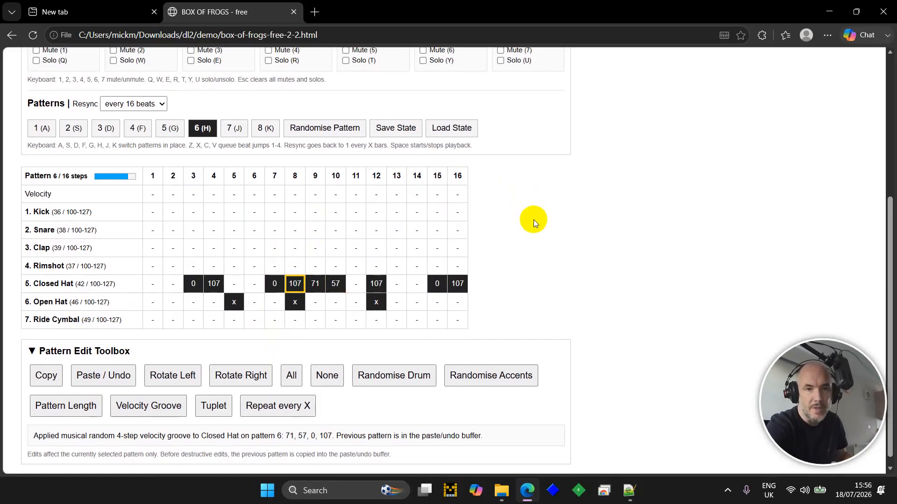
pyautogui.hotkey('shift', 'v')
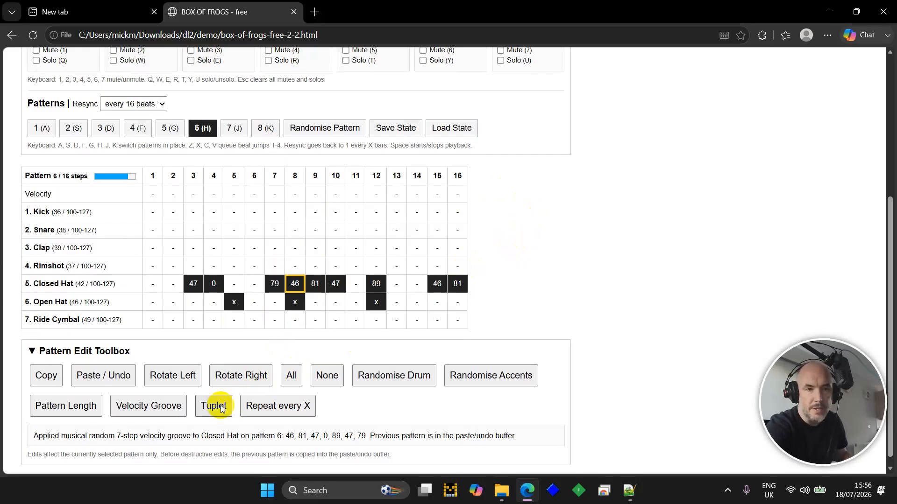
# - Cancel the velocity groove to restore normal velocities
pyautogui.click(170, 411)
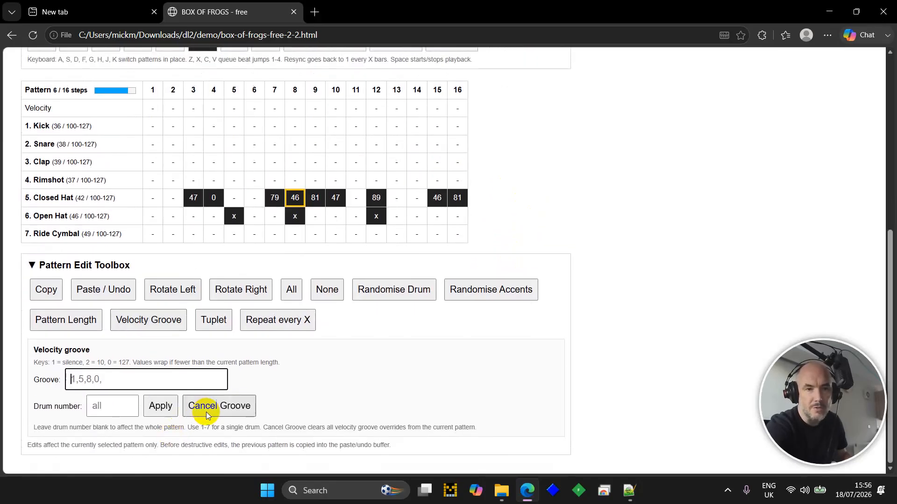
pyautogui.click(206, 412)
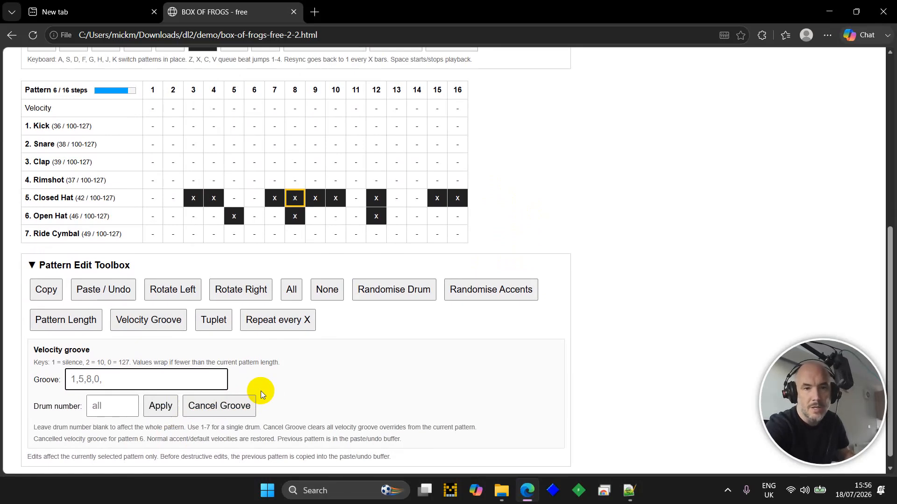
pyautogui.press('Tab')
pyautogui.hotkey('shift', 'Tab')
# - Set Closed Hat step 8 velocity to 92 and step 9 to 14 while the pattern plays
pyautogui.hotkey('shift', 'Up')
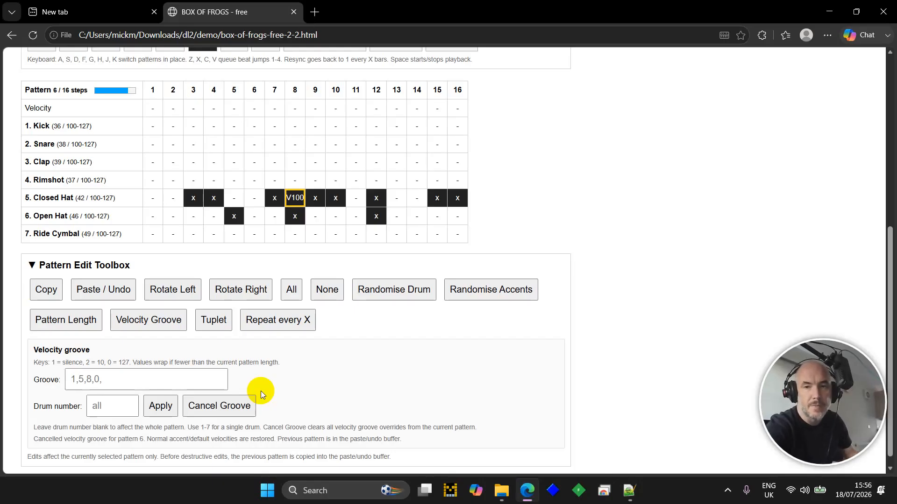
pyautogui.hotkey('shift', 'Up')
pyautogui.hotkey('shift', 'Down')
pyautogui.hotkey('shift', 'Down')
pyautogui.hotkey('shift', 'Down')
pyautogui.hotkey('shift', 'Down')
pyautogui.hotkey('shift', 'Down')
pyautogui.press('Right')
pyautogui.hotkey('shift', 'Down')
pyautogui.hotkey('shift', 'Down')
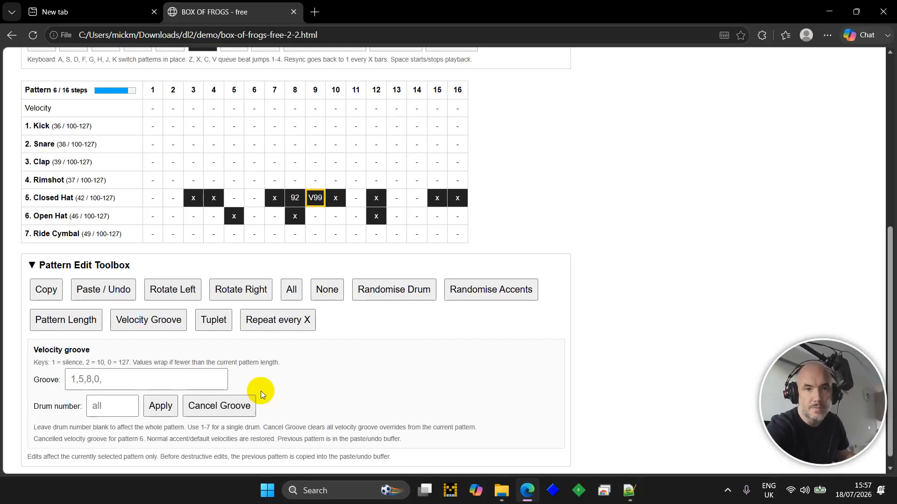
pyautogui.hotkey('shift', 'Down')
pyautogui.hotkey('shift', 'Down')
pyautogui.hotkey('shift', 'Down')
pyautogui.hotkey('shift', 'Down')
pyautogui.hotkey('shift', 'Down')
pyautogui.hotkey('shift', 'Down')
pyautogui.hotkey('shift', 'Down')
pyautogui.hotkey('shift', 'Down')
pyautogui.hotkey('shift', 'Down')
pyautogui.hotkey('shift', 'Down')
pyautogui.hotkey('shift', 'Down')
pyautogui.hotkey('shift', 'Down')
pyautogui.hotkey('shift', 'Down')
pyautogui.hotkey('shift', 'Down')
pyautogui.hotkey('shift', 'Down')
pyautogui.hotkey('shift', 'Down')
pyautogui.press('Down')
pyautogui.press('Down')
pyautogui.press('Down')
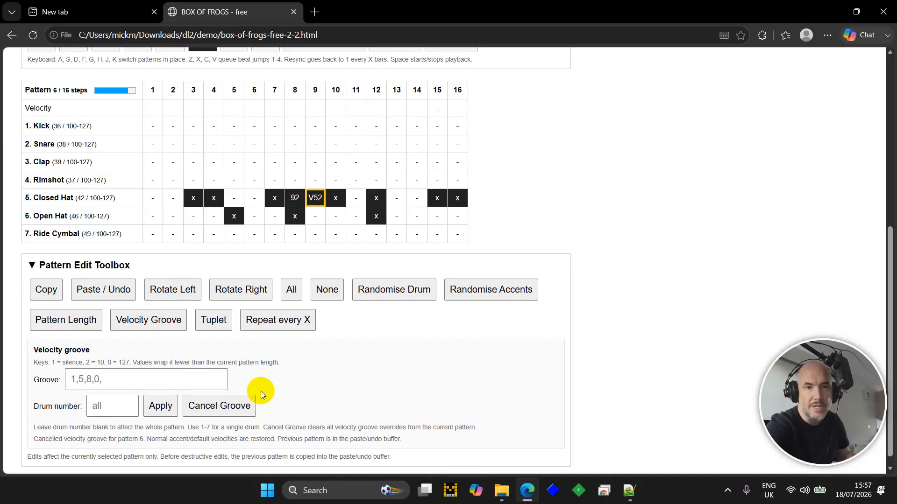
pyautogui.press('Down')
pyautogui.press('Down')
pyautogui.press('space')
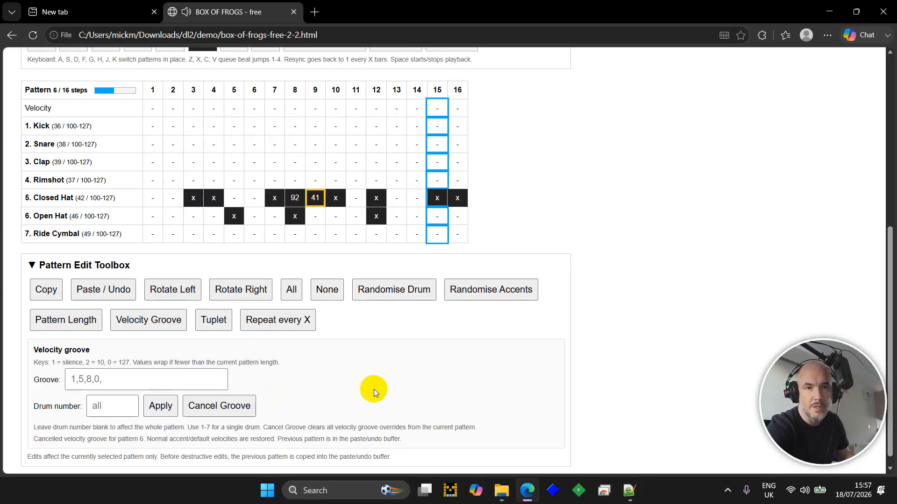
pyautogui.press('Down')
pyautogui.press('Down')
pyautogui.press('Down')
pyautogui.press('Down')
pyautogui.press('Down')
pyautogui.press('Down')
pyautogui.press('Down')
pyautogui.press('Down')
pyautogui.press('Down')
pyautogui.press('Down')
pyautogui.press('Down')
pyautogui.press('Down')
pyautogui.press('Down')
pyautogui.press('Down')
pyautogui.press('Down')
pyautogui.press('Down')
pyautogui.press('Down')
pyautogui.press('Down')
pyautogui.press('Down')
pyautogui.press('Down')
pyautogui.press('Down')
pyautogui.press('Down')
pyautogui.press('Down')
pyautogui.press('Right')
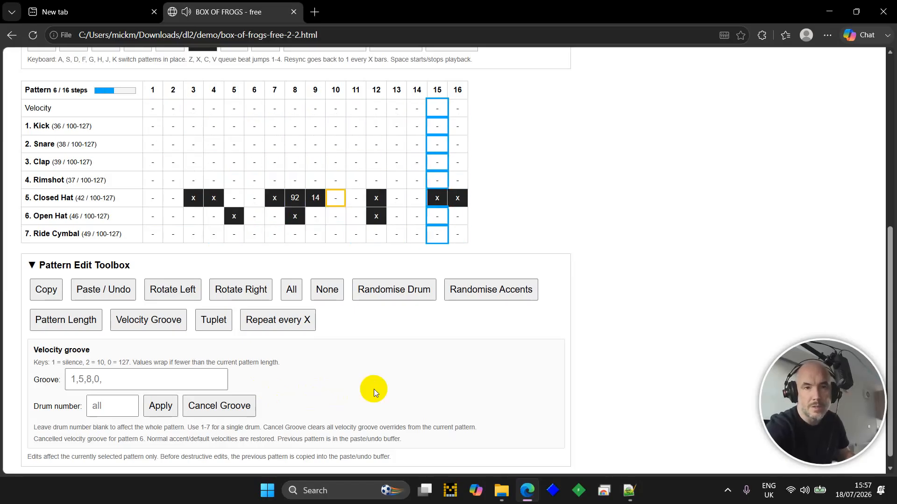
# - Remove the Open Hat step 8 hit and stop playback
pyautogui.press('Down')
pyautogui.press('Left')
pyautogui.press('Left')
pyautogui.press('Return')
pyautogui.press('Up')
pyautogui.press('Right')
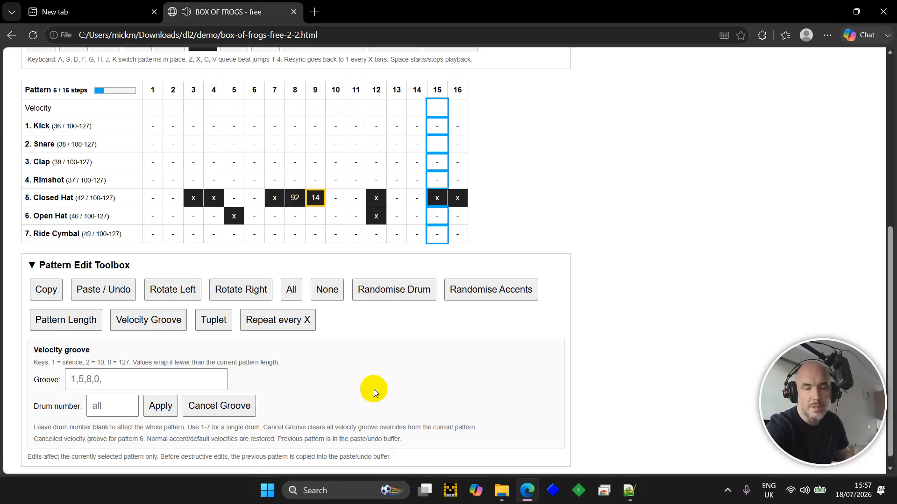
pyautogui.press('space')
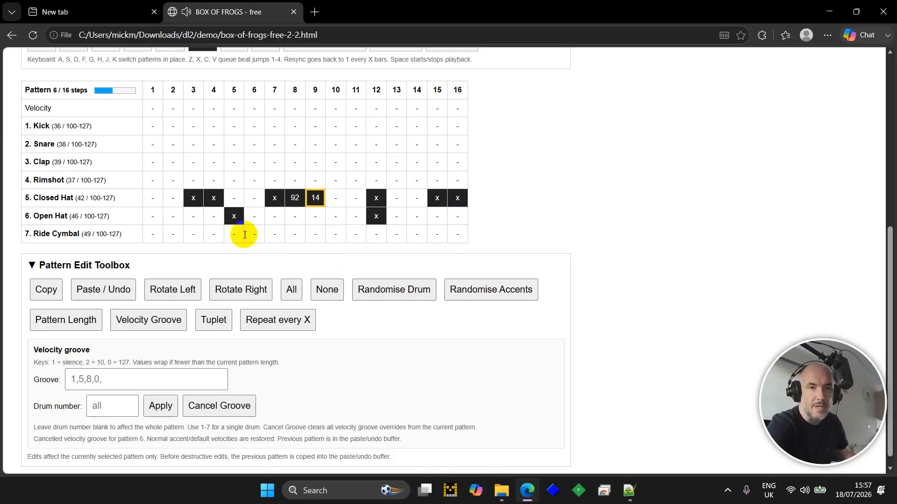
pyautogui.doubleClick(315, 204)
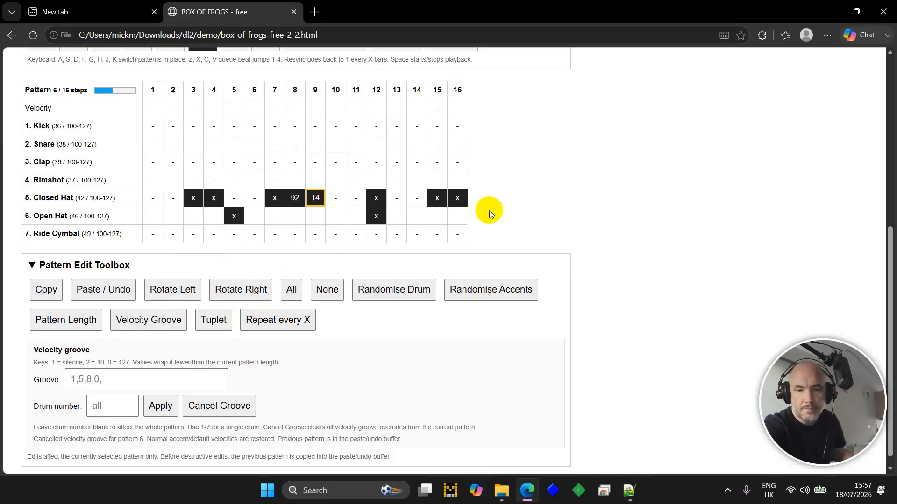
# - Wipe every step in pattern 6 with the Delete key
pyautogui.press('Delete')
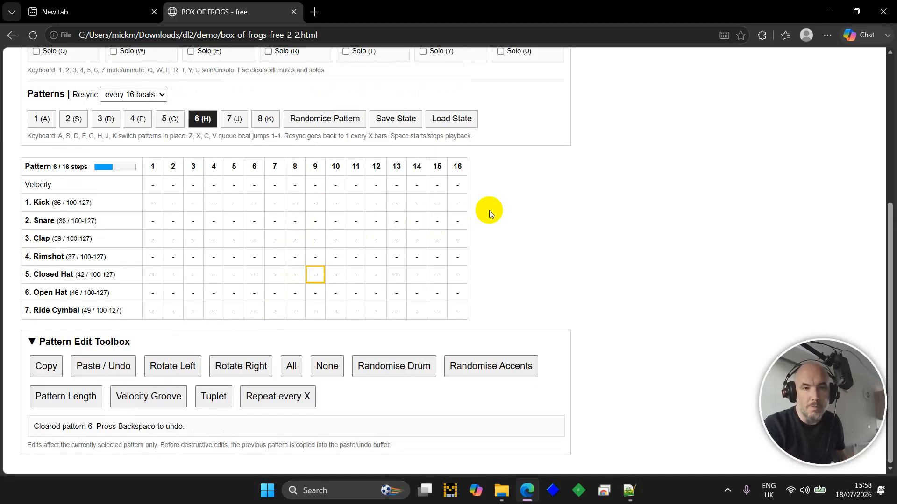
# - Randomise the Kick row of pattern 6
pyautogui.press('Up')
pyautogui.press('Up')
pyautogui.press('Left')
pyautogui.press('Up')
pyautogui.press('Left')
pyautogui.press('Left')
pyautogui.press('Up')
pyautogui.press('Up')
pyautogui.press('Left')
pyautogui.press('Left')
pyautogui.press('Left')
pyautogui.press('Left')
pyautogui.press('Left')
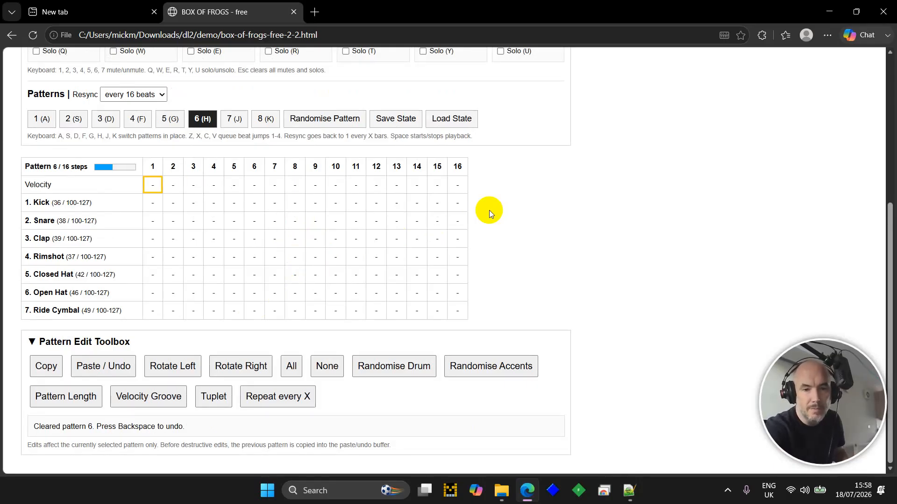
pyautogui.press('Down')
pyautogui.press('Up')
pyautogui.press('Down')
pyautogui.hotkey('shift', 'r')
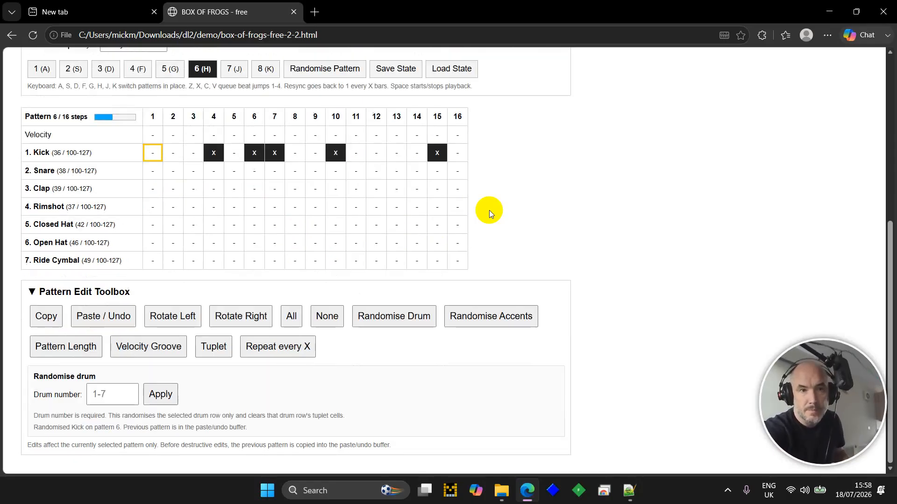
# - Add snare hits on steps 5 and 13 and start playback
pyautogui.press('Up')
pyautogui.press('Up')
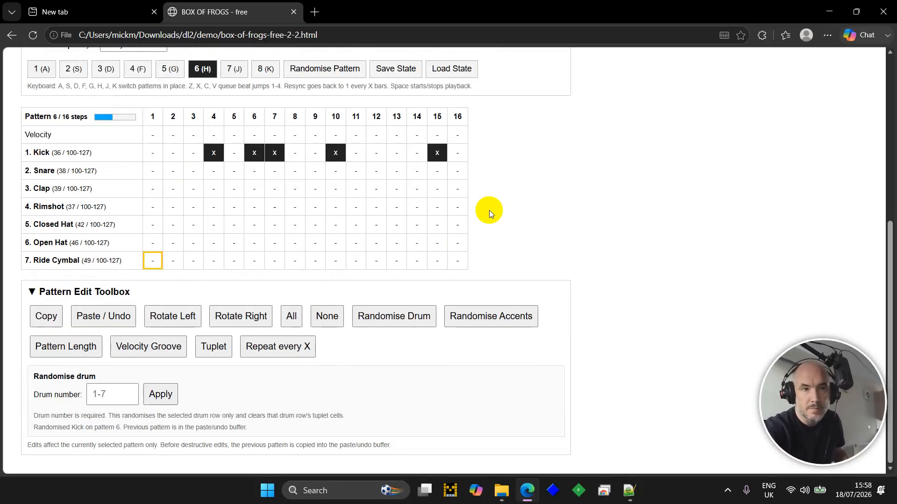
pyautogui.press('Up')
pyautogui.press('Up')
pyautogui.press('Up')
pyautogui.press('Up')
pyautogui.press('Up')
pyautogui.press('Right')
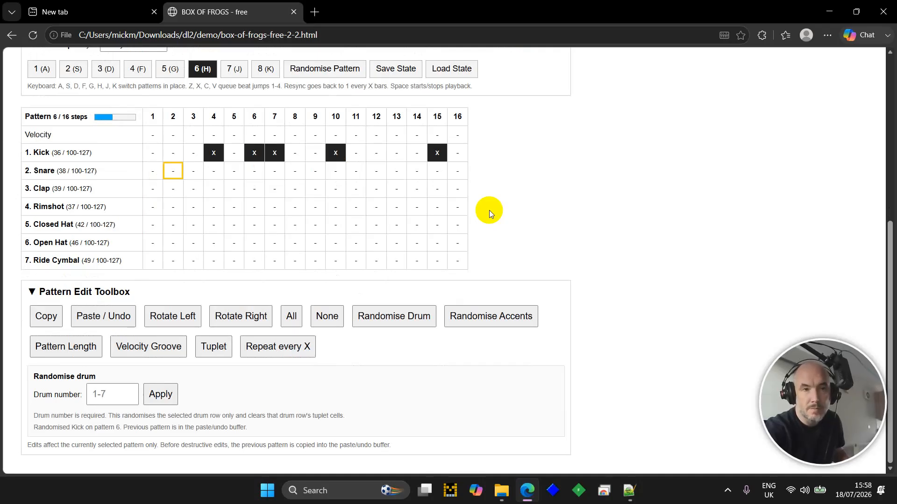
pyautogui.press('Right')
pyautogui.press('Right')
pyautogui.press('Right')
pyautogui.press('Return')
pyautogui.press('Right')
pyautogui.press('Right')
pyautogui.press('Right')
pyautogui.press('Right')
pyautogui.press('Right')
pyautogui.press('Right')
pyautogui.press('Right')
pyautogui.press('Right')
pyautogui.press('Return')
pyautogui.press('space')
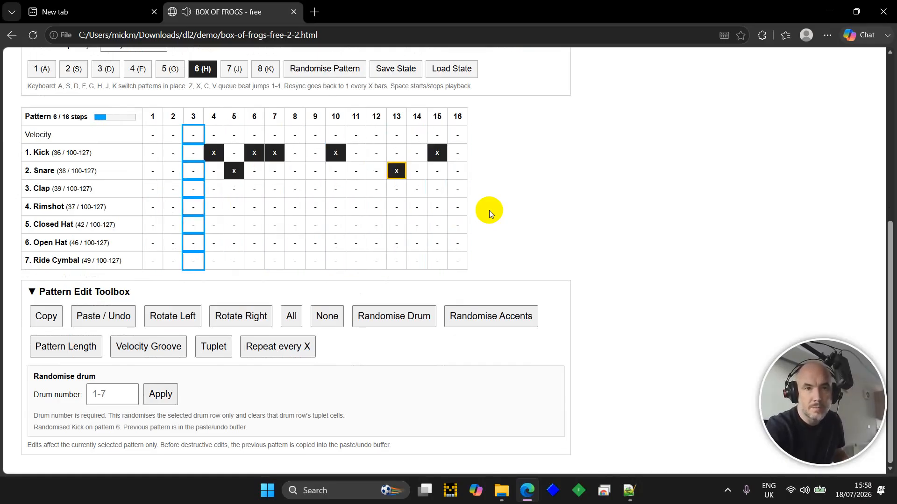
# - Add Closed Hat hits on steps 1, 5, 6, 9, 10, 13 and 16
pyautogui.press('Down')
pyautogui.press('Down')
pyautogui.press('Down')
pyautogui.press('Left')
pyautogui.press('Left')
pyautogui.press('Left')
pyautogui.press('Left')
pyautogui.press('Left')
pyautogui.press('Left')
pyautogui.press('Left')
pyautogui.press('Left')
pyautogui.press('Left')
pyautogui.press('Left')
pyautogui.press('Left')
pyautogui.press('Left')
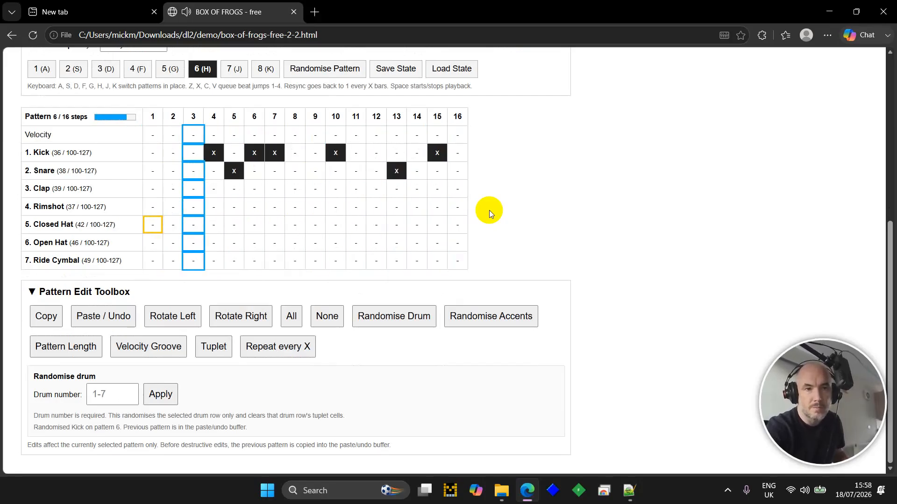
pyautogui.press('Return')
pyautogui.press('Right')
pyautogui.press('Right')
pyautogui.press('Right')
pyautogui.press('Right')
pyautogui.press('Return')
pyautogui.press('Right')
pyautogui.press('Return')
pyautogui.press('Right')
pyautogui.press('Right')
pyautogui.press('Right')
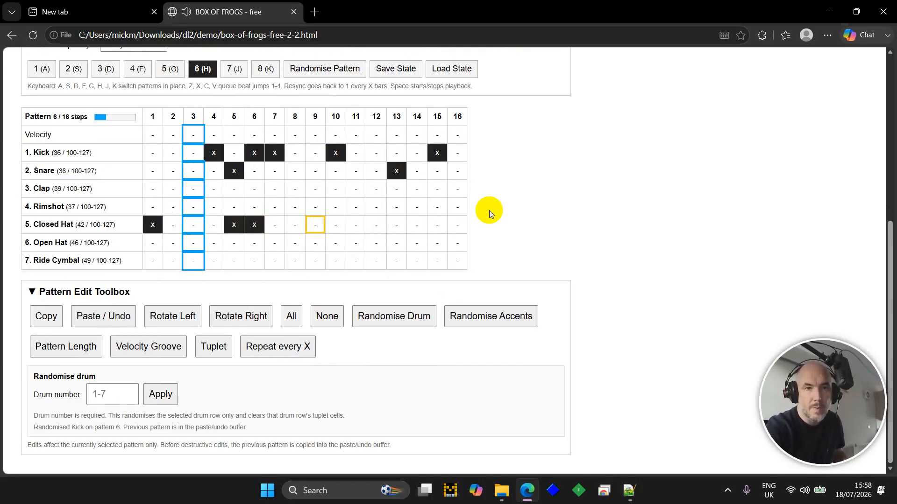
pyautogui.press('Return')
pyautogui.press('Right')
pyautogui.press('Return')
pyautogui.press('Right')
pyautogui.press('Right')
pyautogui.press('Right')
pyautogui.press('Return')
pyautogui.press('Right')
pyautogui.press('Right')
pyautogui.press('Right')
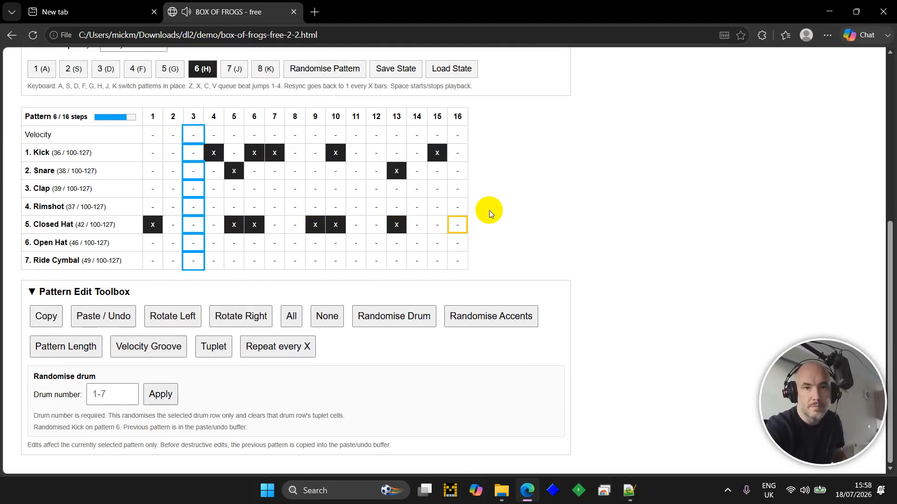
pyautogui.press('Return')
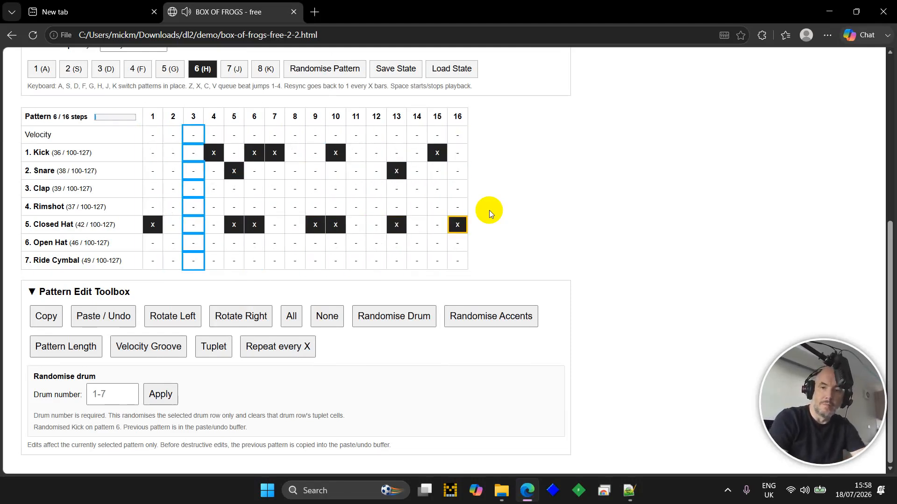
# - Stop playback and move the cursor to Kick step 15
pyautogui.press('space')
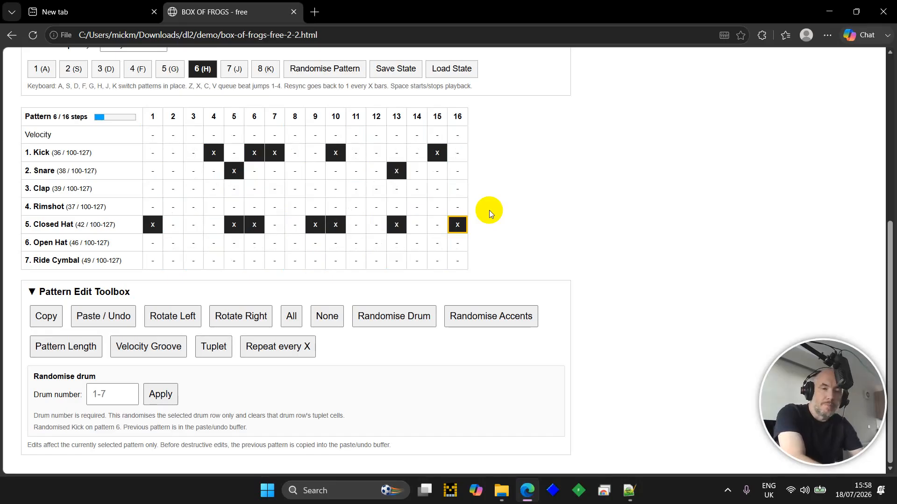
pyautogui.press('Up')
pyautogui.press('Up')
pyautogui.press('Left')
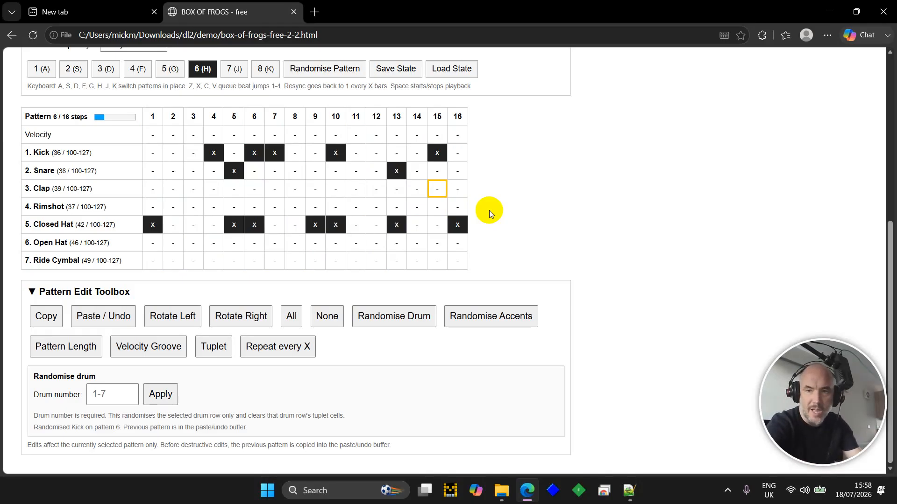
pyautogui.press('Up')
pyautogui.press('Up')
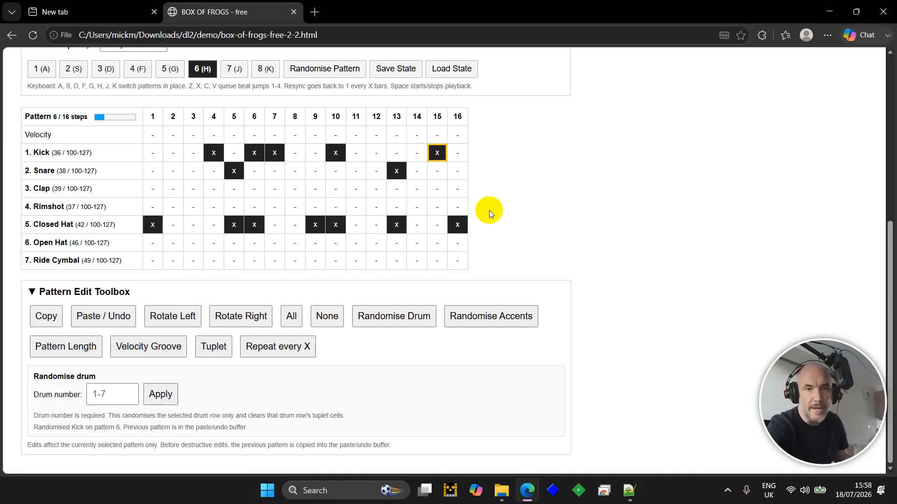
# - Make Kick step 15 repeat every 3 steps, choking all existing lane voices (X3s)
pyautogui.click(306, 347)
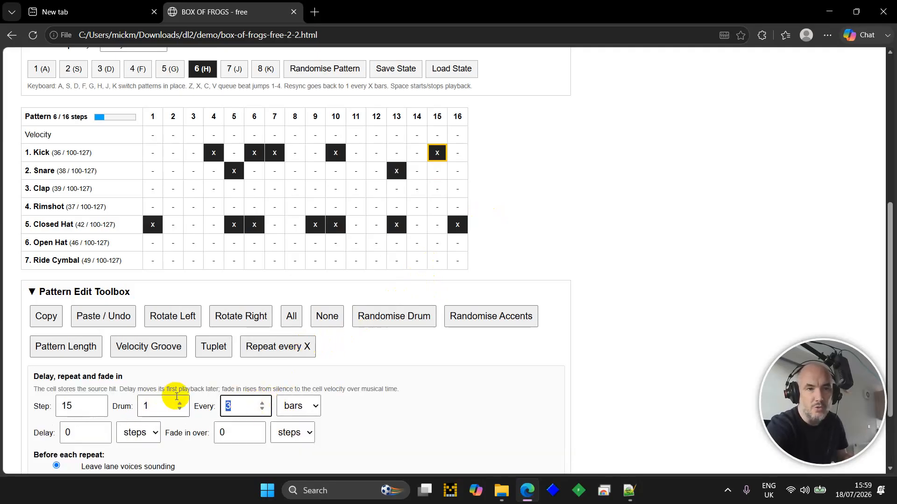
pyautogui.click(290, 406)
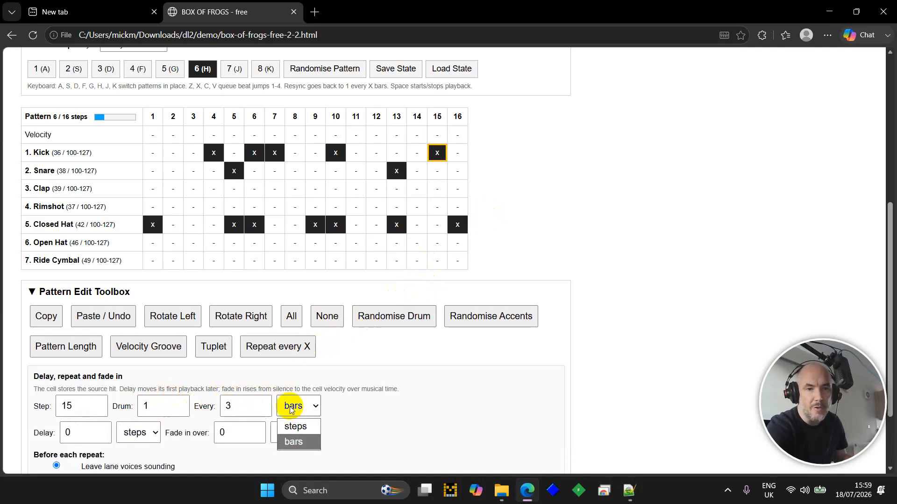
pyautogui.click(301, 438)
pyautogui.click(301, 411)
pyautogui.click(299, 426)
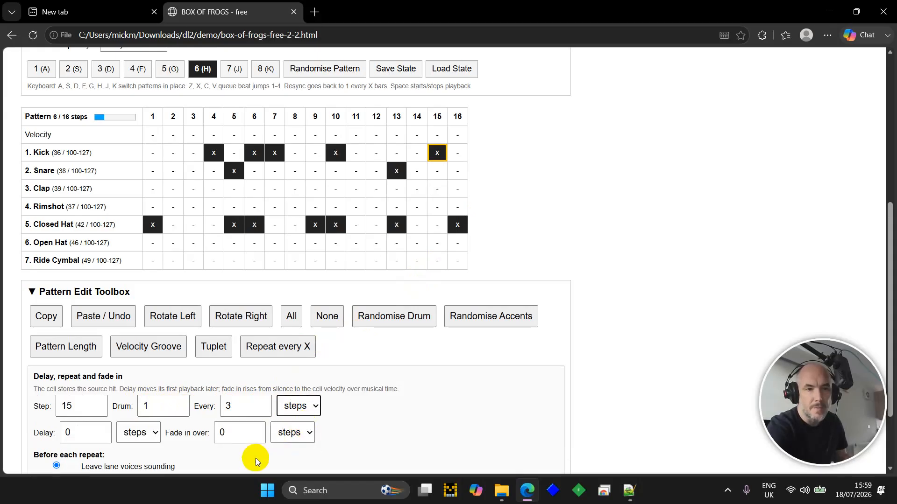
pyautogui.scroll(-2, 180, 379)
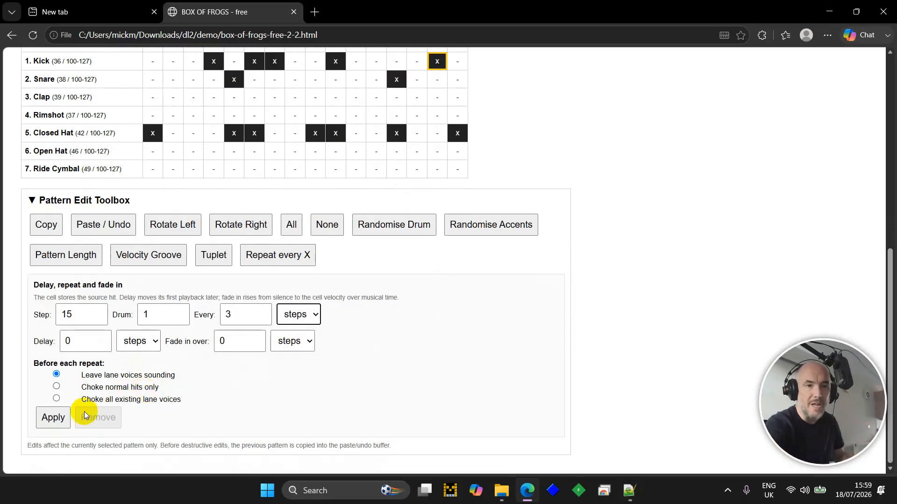
pyautogui.click(56, 399)
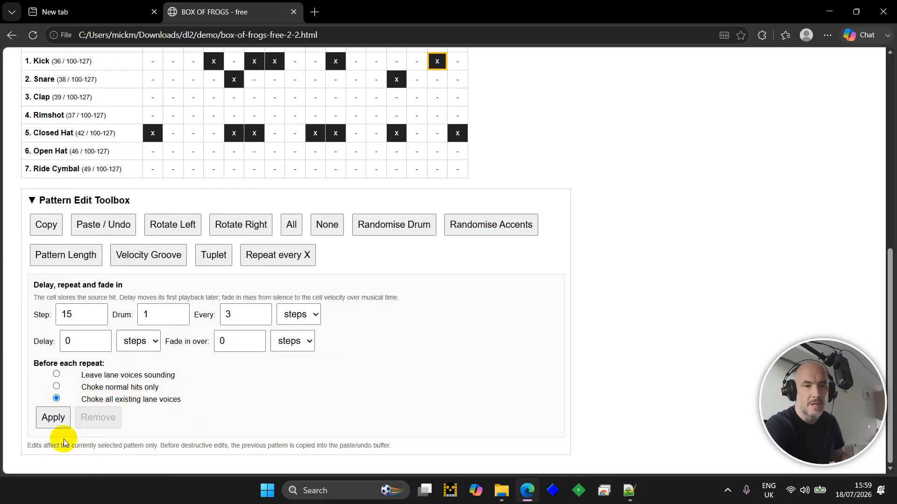
pyautogui.click(53, 417)
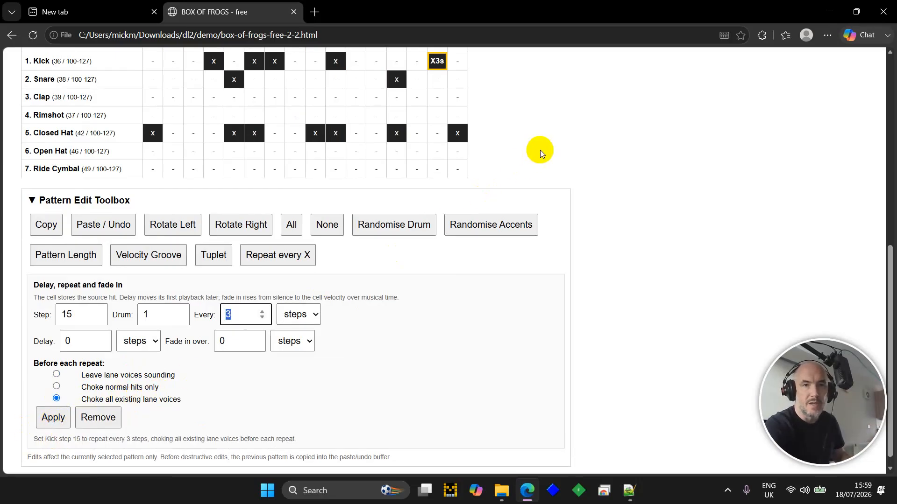
pyautogui.scroll(2, 542, 105)
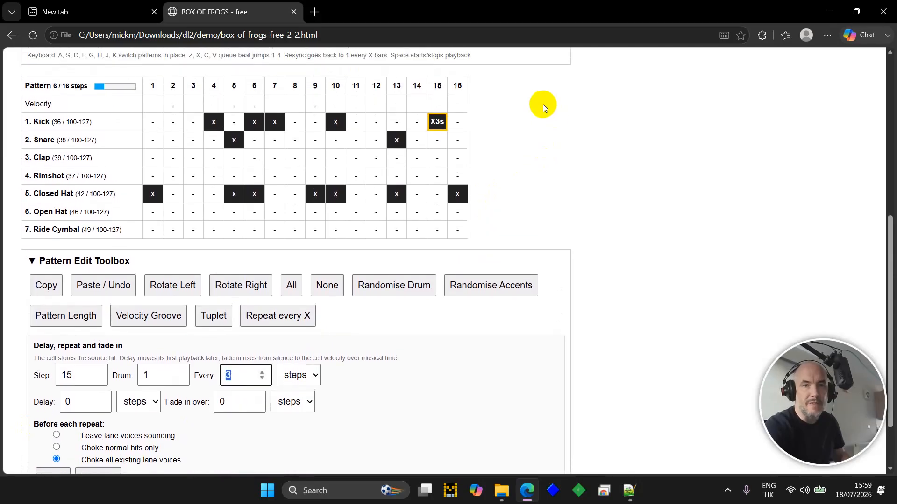
pyautogui.scroll(1, 543, 105)
pyautogui.click(528, 157)
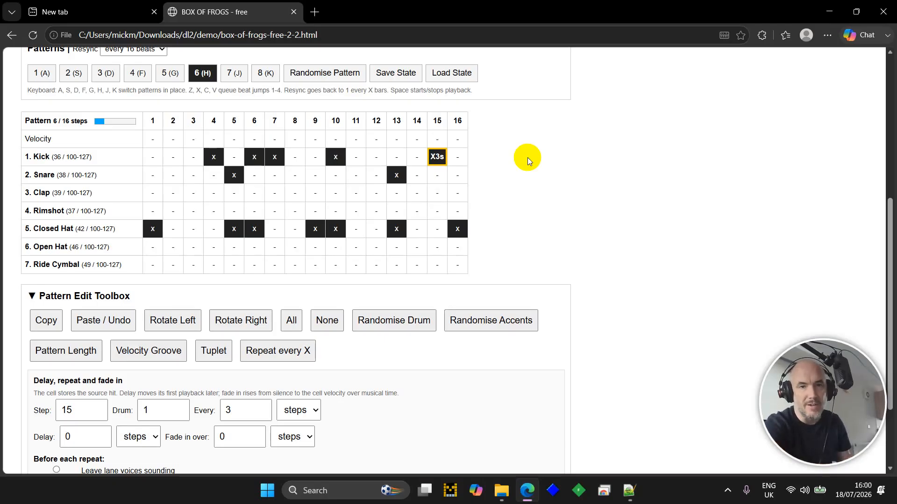
pyautogui.press('space')
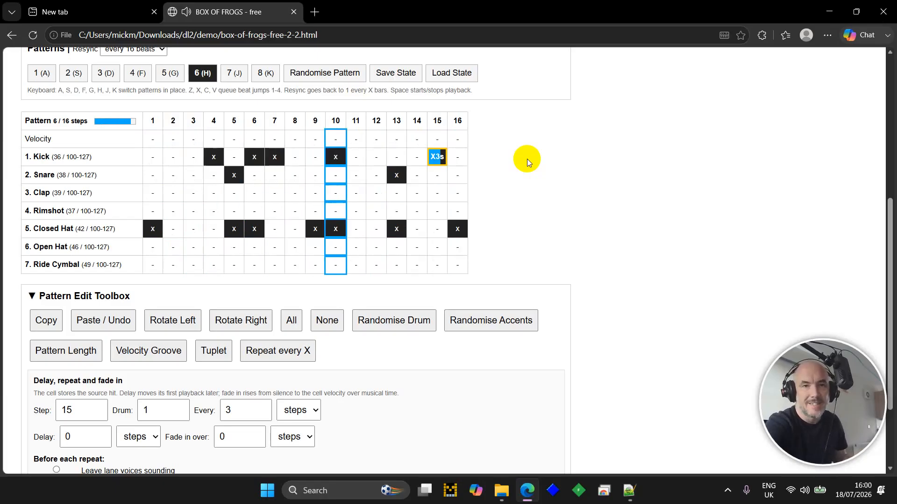
# - Apply a repeat every 5 with an 8-bar fade-in to Closed Hat step 10
pyautogui.press('space')
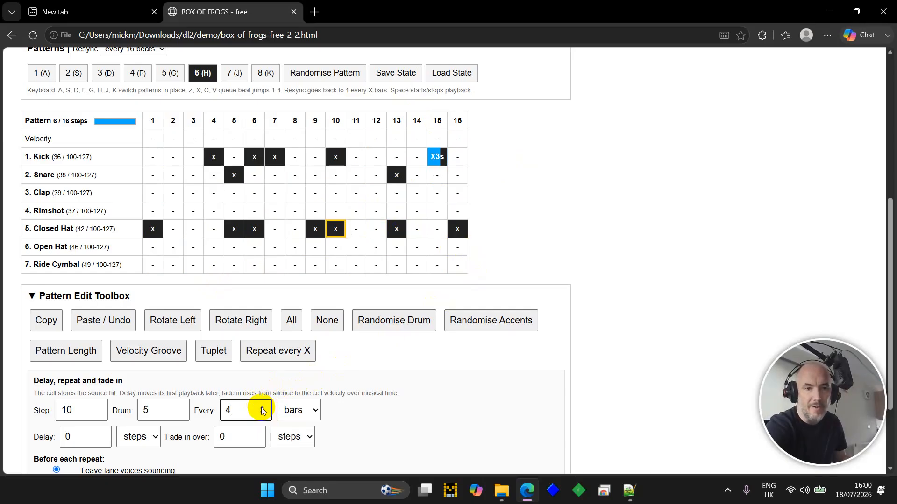
pyautogui.doubleClick(256, 434)
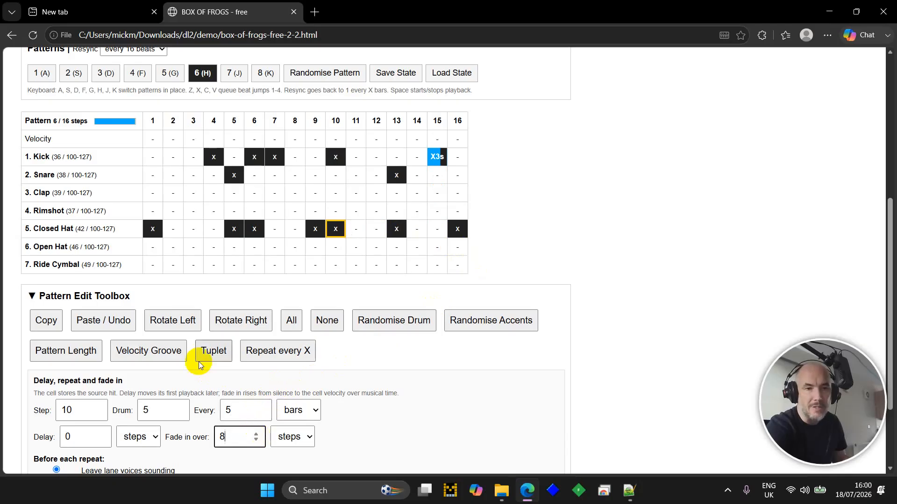
pyautogui.scroll(-3, 198, 361)
pyautogui.click(293, 331)
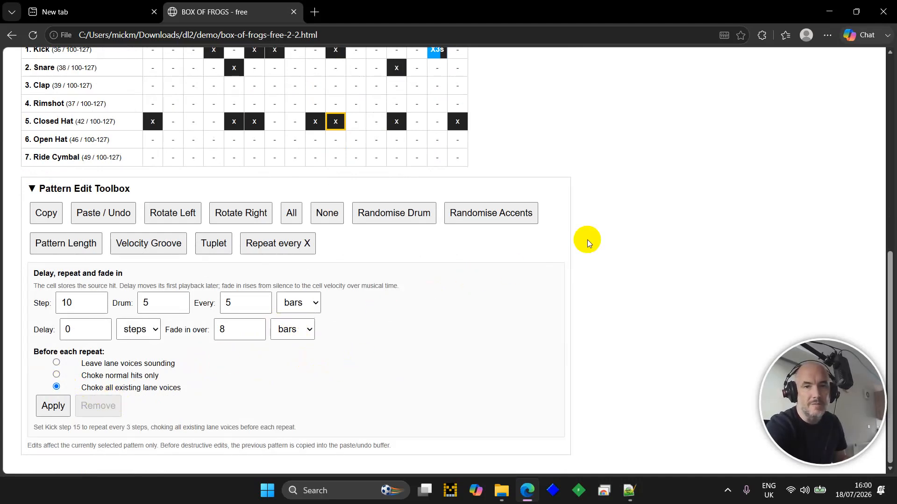
pyautogui.scroll(3, 588, 240)
pyautogui.press('space')
pyautogui.scroll(-3, 588, 240)
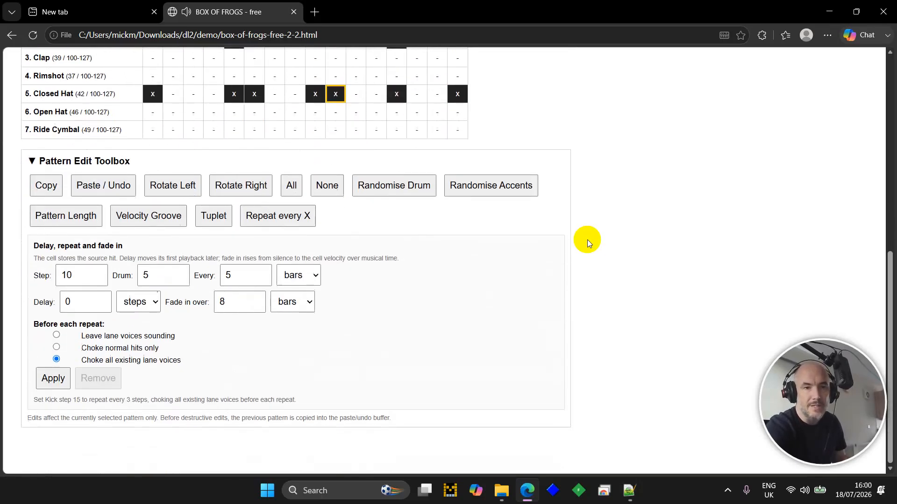
pyautogui.scroll(1, 587, 239)
pyautogui.click(53, 405)
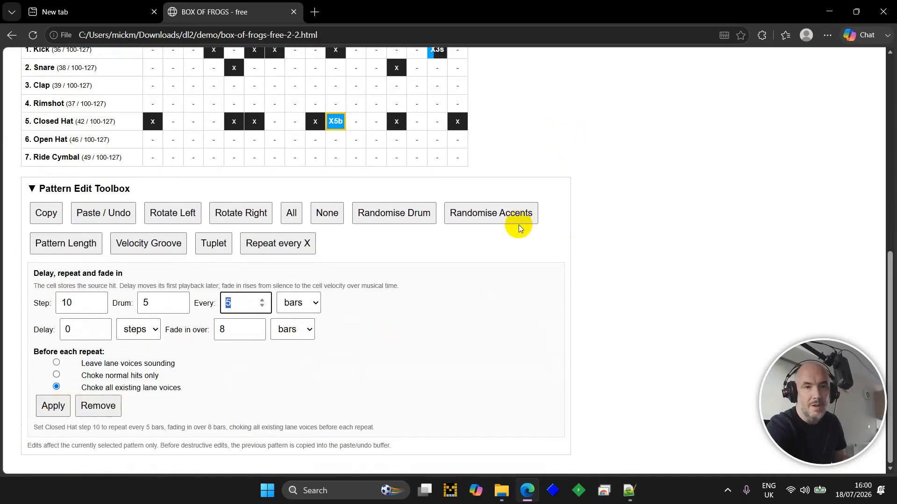
# - Switch the repeat unit to steps and reapply, giving X5s
pyautogui.click(315, 303)
pyautogui.click(312, 322)
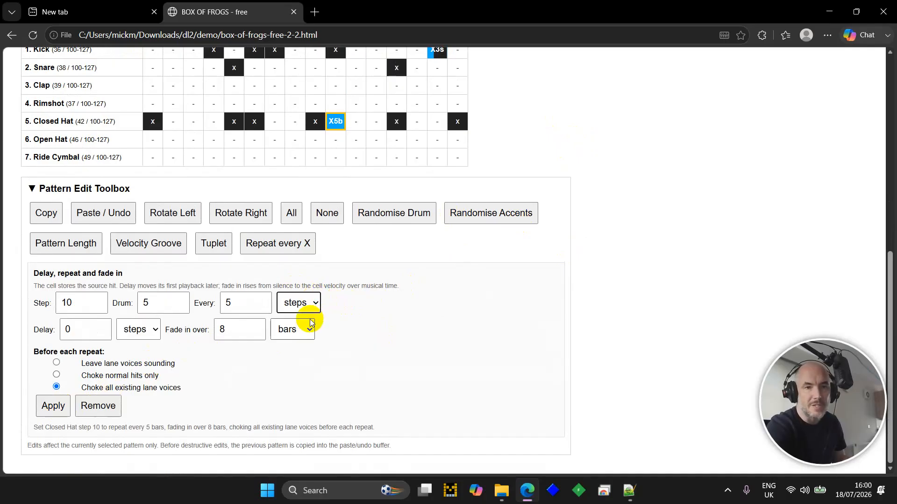
pyautogui.click(65, 415)
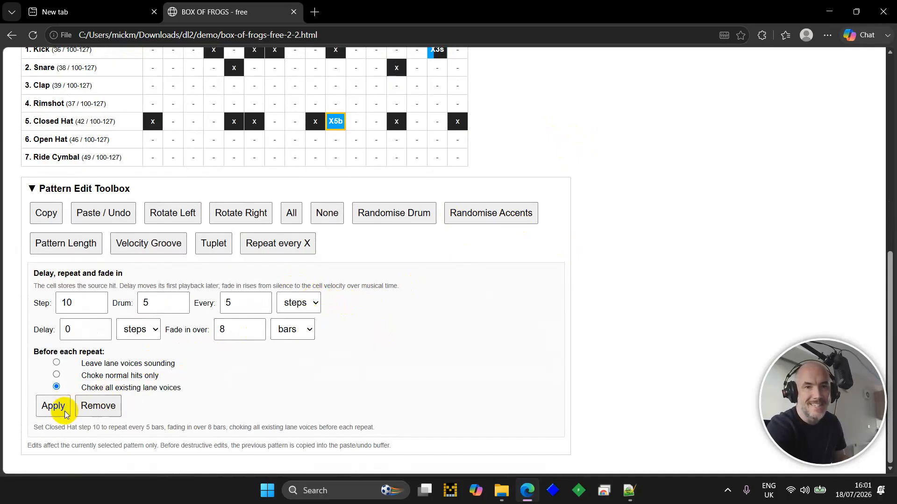
pyautogui.scroll(2, 571, 118)
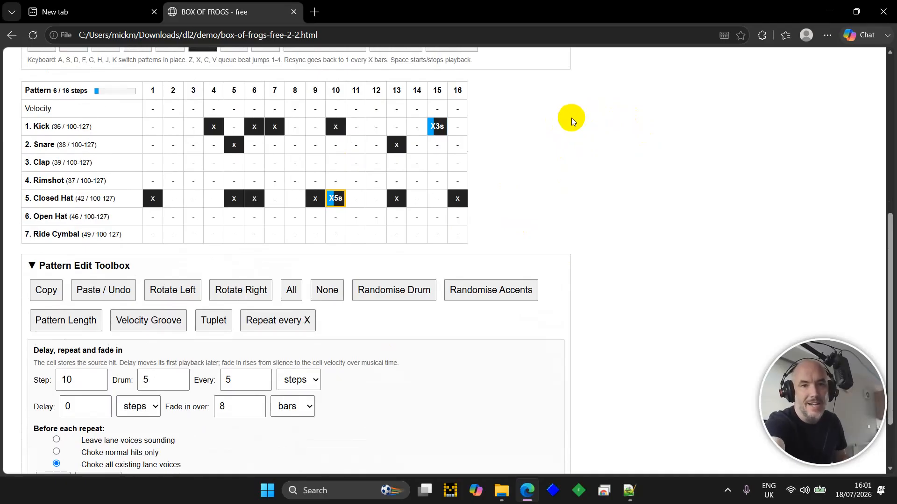
pyautogui.press('space')
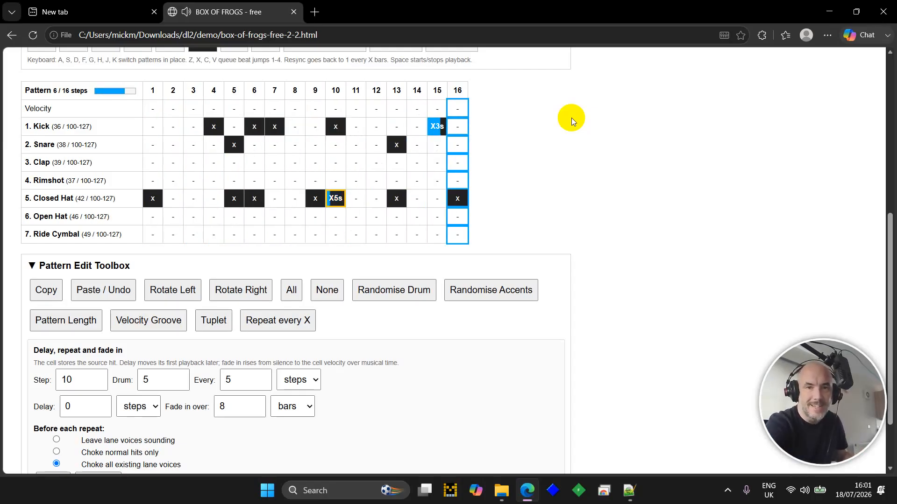
pyautogui.press('space')
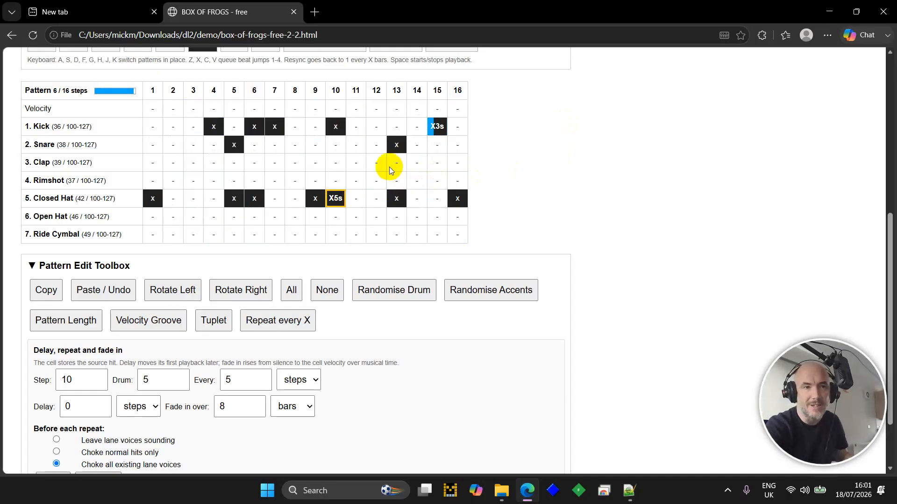
pyautogui.press('Up')
pyautogui.press('Up')
pyautogui.press('Up')
pyautogui.press('Up')
pyautogui.press('Up')
# - Accent Velocity steps 1, 5, 9 and 13
pyautogui.press('Left')
pyautogui.press('Left')
pyautogui.press('Left')
pyautogui.press('Left')
pyautogui.press('Left')
pyautogui.press('Left')
pyautogui.press('Left')
pyautogui.press('Left')
pyautogui.press('Left')
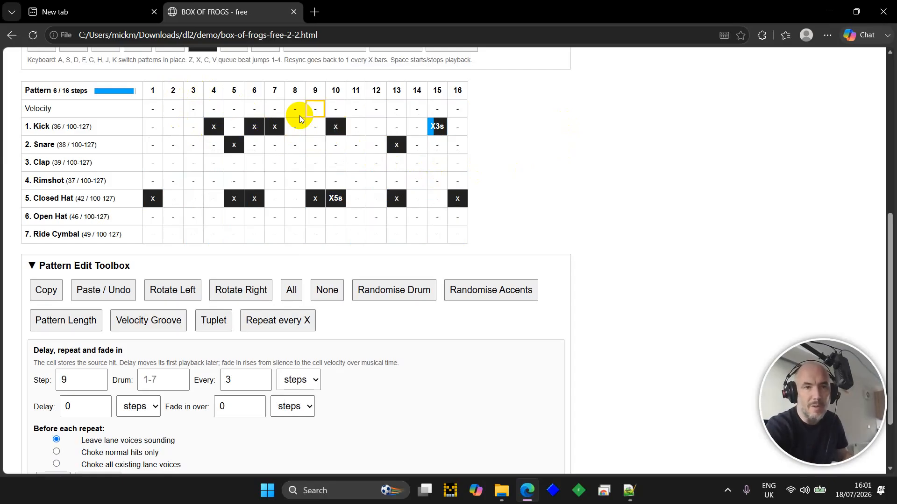
pyautogui.press('Return')
pyautogui.press('Right')
pyautogui.press('Right')
pyautogui.press('Right')
pyautogui.press('Right')
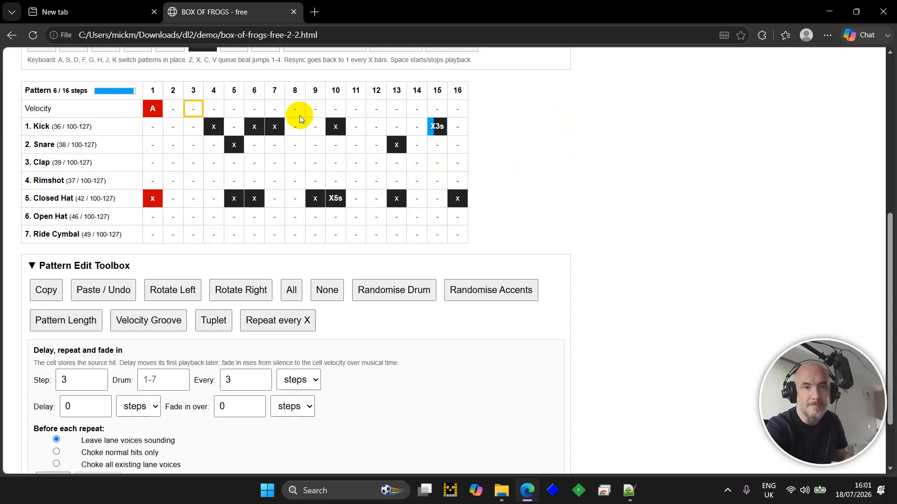
pyautogui.press('Return')
pyautogui.press('Right')
pyautogui.press('Right')
pyautogui.press('Right')
pyautogui.press('Right')
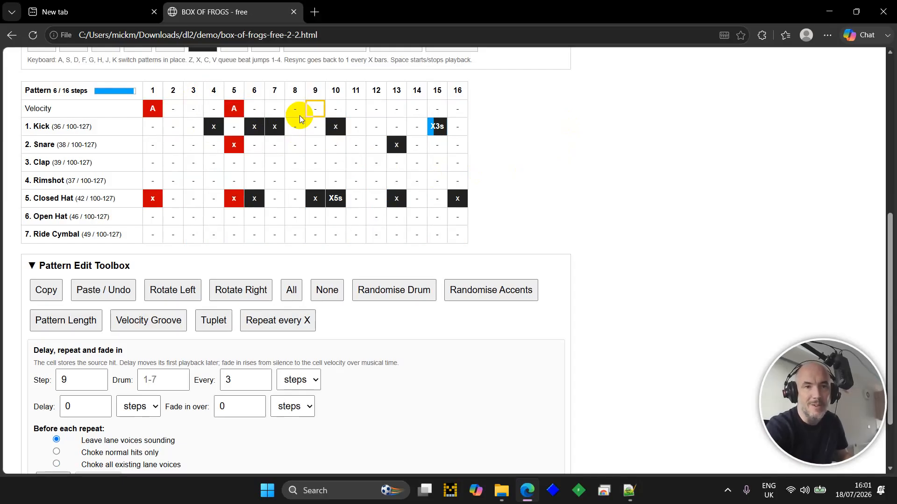
pyautogui.press('Return')
pyautogui.press('Right')
pyautogui.press('Right')
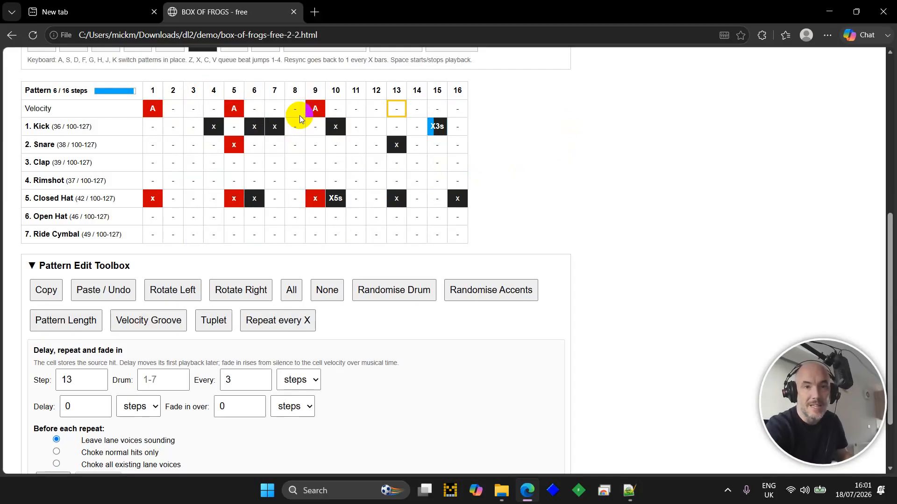
pyautogui.press('Return')
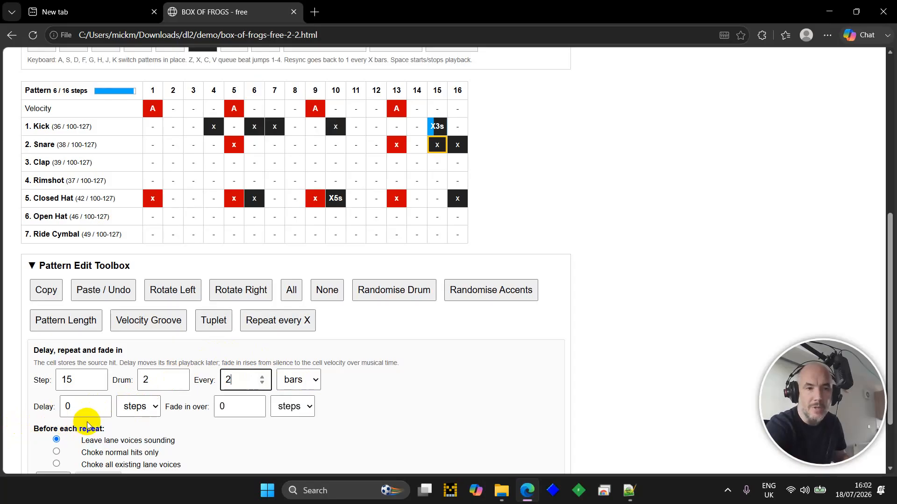
# - Apply Snare step 15's every-2-bars repeat with a 1-bar delay and choking (X2b)
pyautogui.click(104, 403)
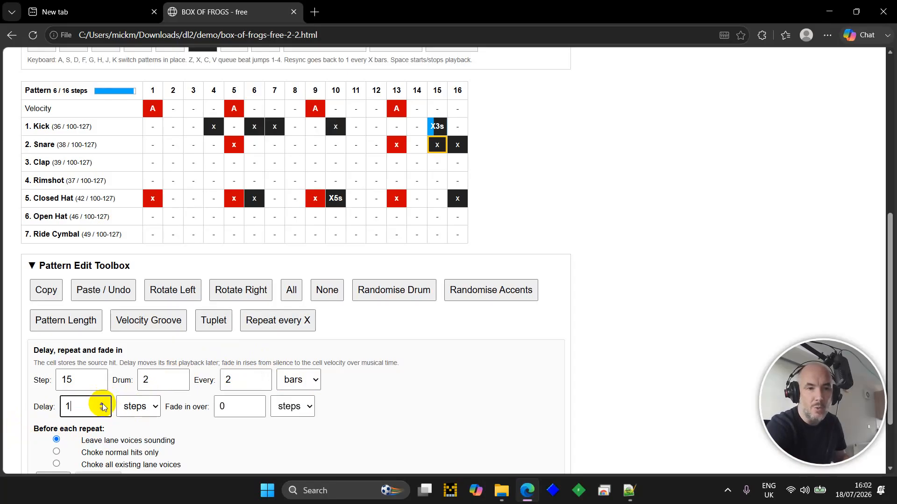
pyautogui.click(140, 407)
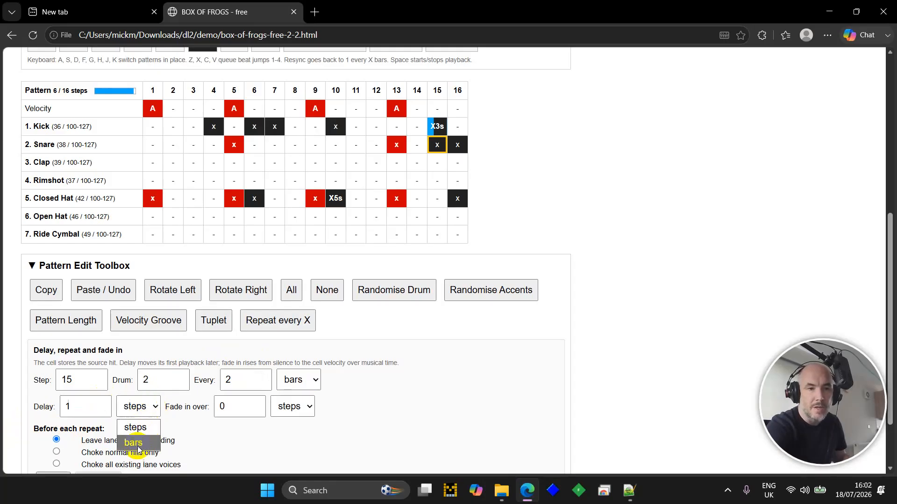
pyautogui.click(137, 445)
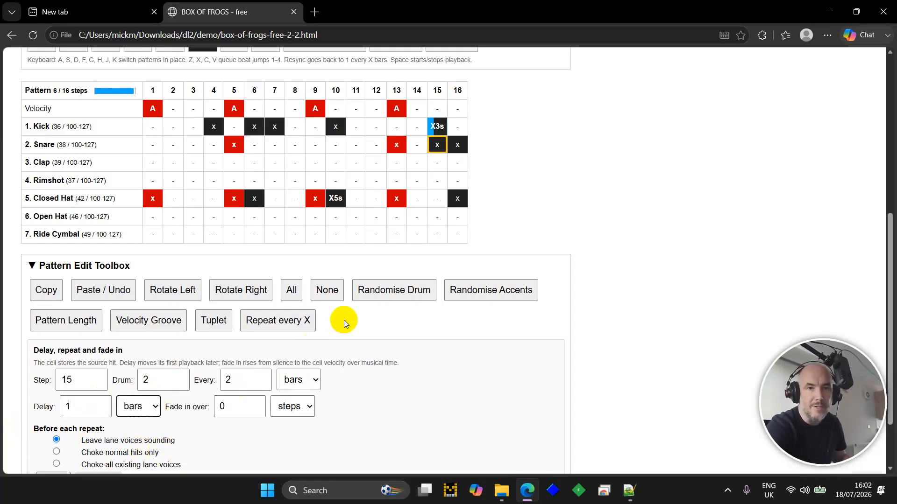
pyautogui.scroll(-2, 124, 430)
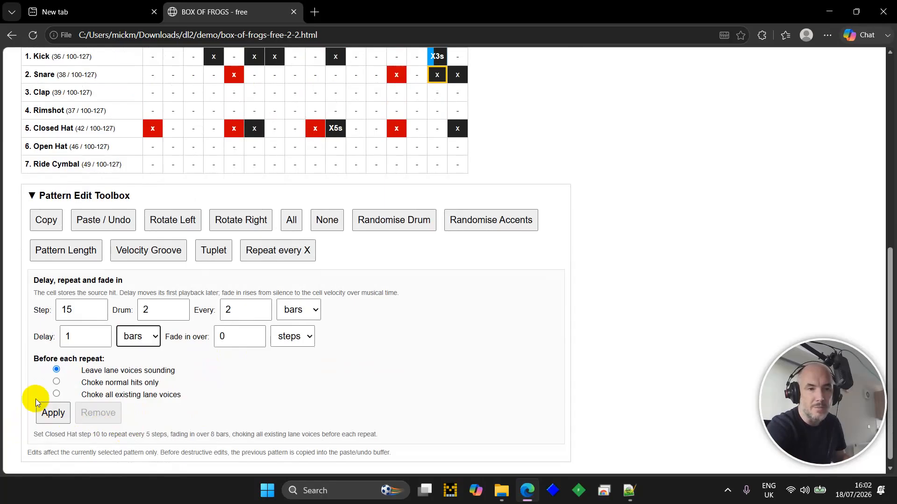
pyautogui.click(53, 413)
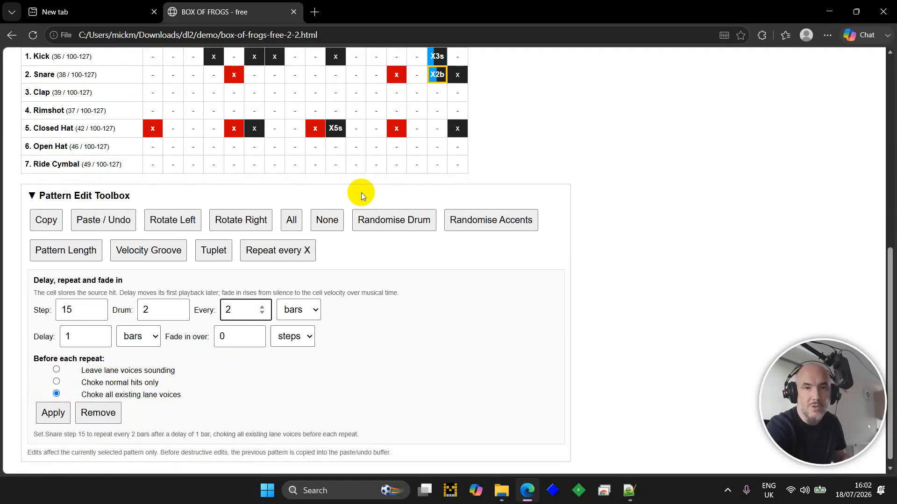
pyautogui.click(512, 77)
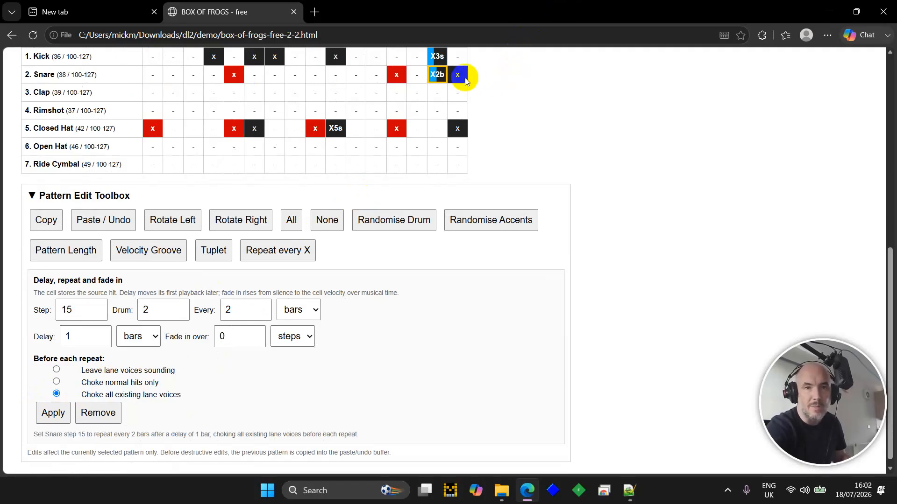
# - Give Snare step 16 an every-2-bars repeat with a 1-bar delay (X2b)
pyautogui.press('Home')
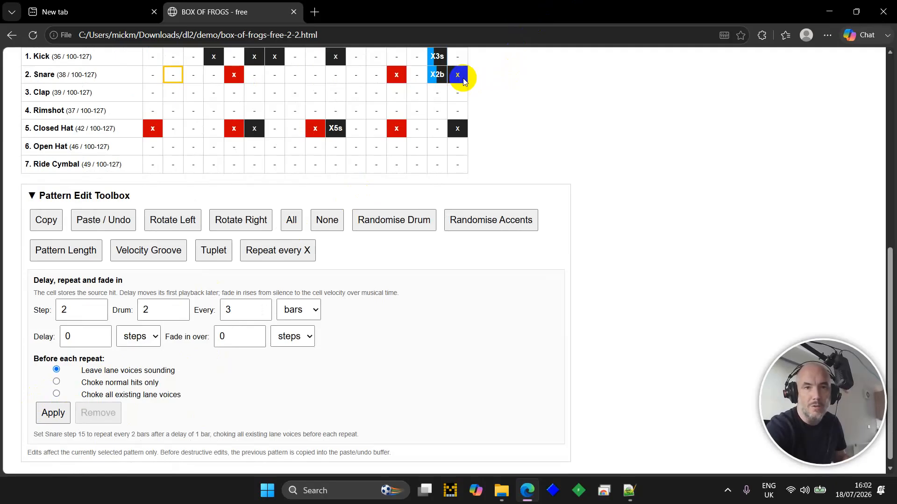
pyautogui.press('Right')
pyautogui.press('Right')
pyautogui.press('Right')
pyautogui.press('Right')
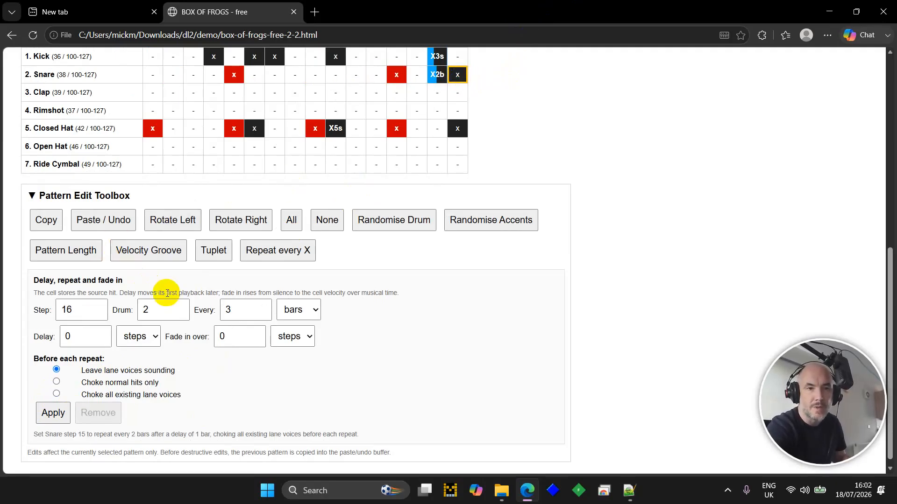
pyautogui.click(263, 313)
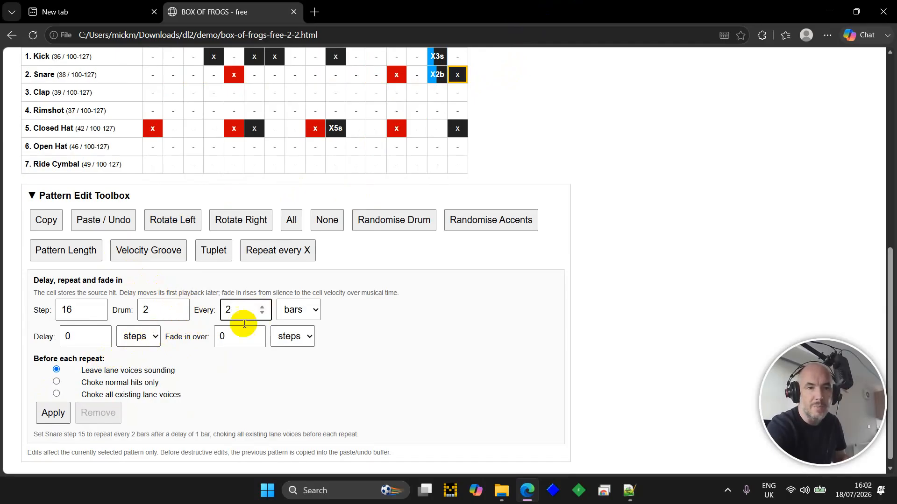
pyautogui.click(102, 334)
pyautogui.click(149, 336)
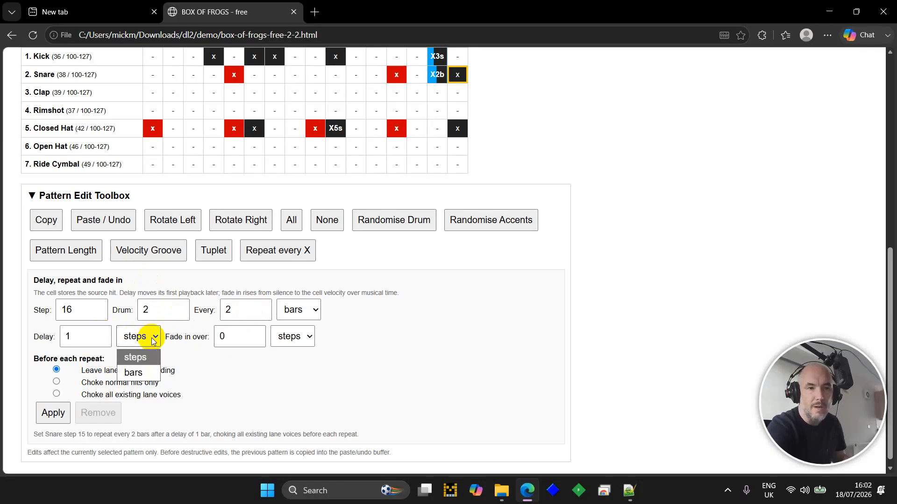
pyautogui.click(146, 372)
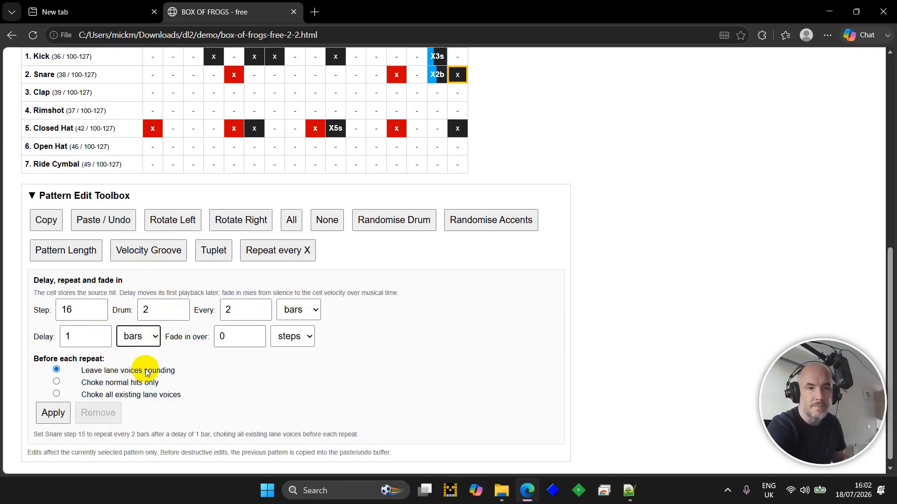
pyautogui.click(54, 404)
pyautogui.click(585, 237)
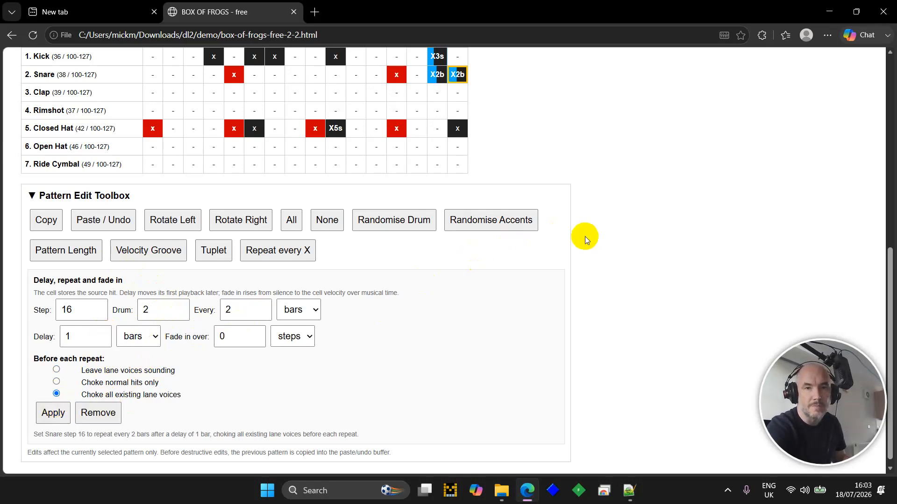
pyautogui.scroll(3, 585, 236)
# - Play pattern 6 and switch on every Ride Cymbal step
pyautogui.press('space')
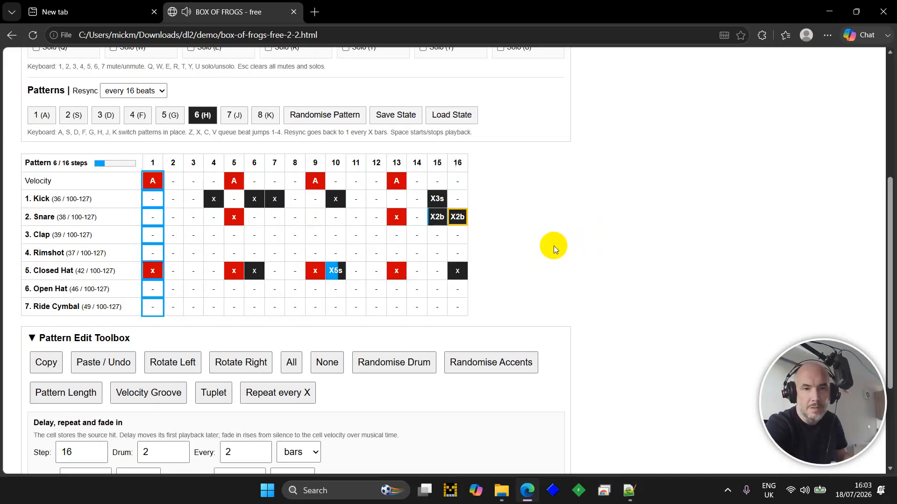
pyautogui.press('Down')
pyautogui.press('Down')
pyautogui.press('Down')
pyautogui.press('Down')
pyautogui.press('Down')
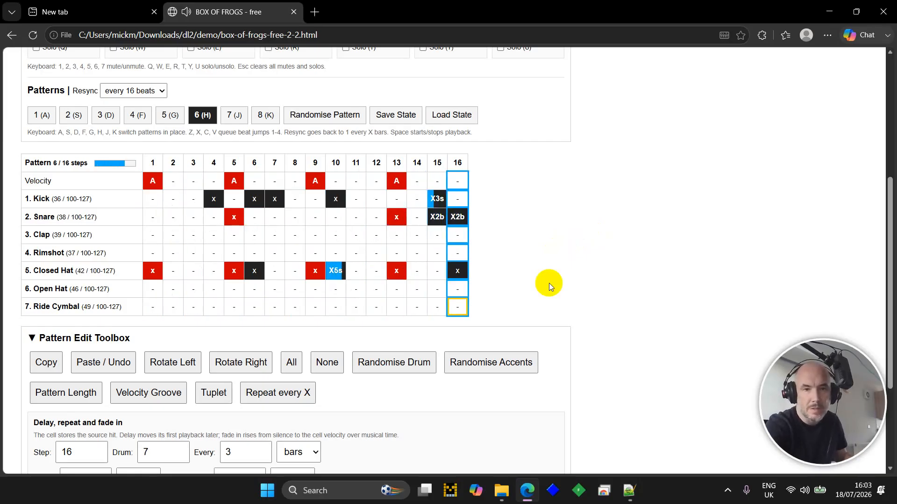
pyautogui.hotkey('ctrl', 'a')
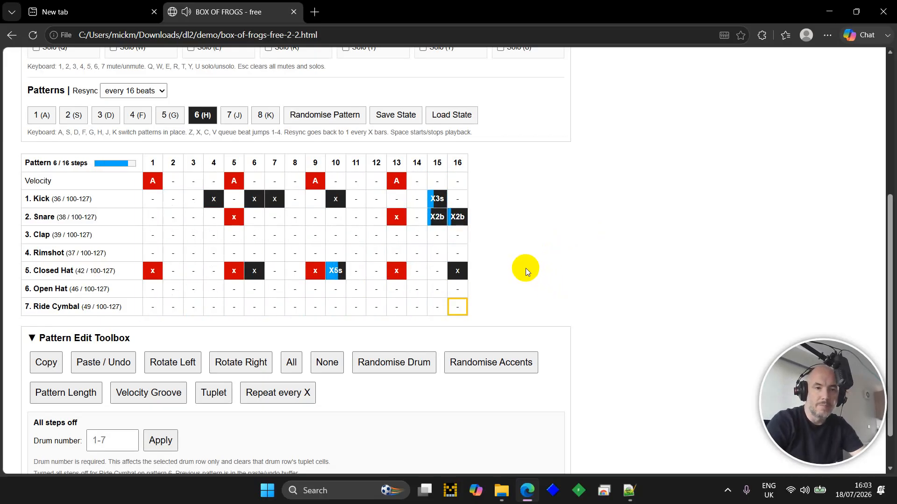
# - Scroll down the page to bring the drum grid into view
pyautogui.scroll(-1, 526, 268)
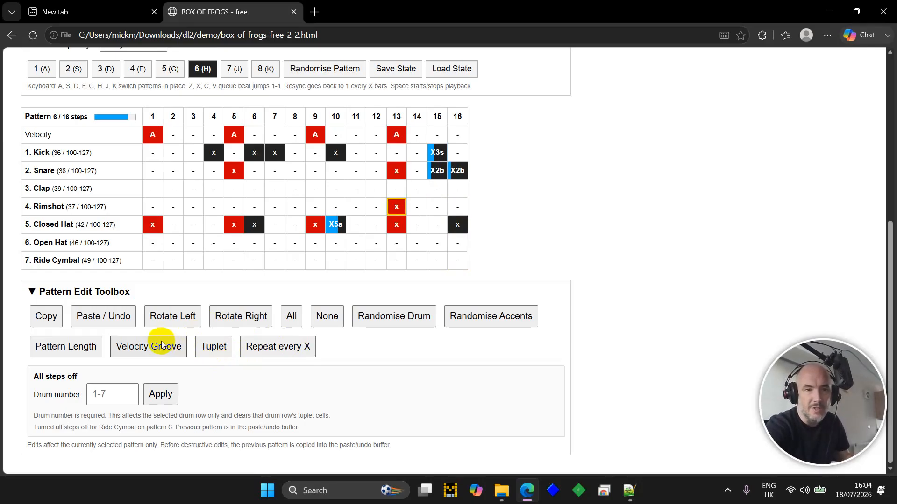
# - Put a 6-hits-over-2-steps tuplet (6:2) on Rimshot step 13 and start the pattern playing
pyautogui.click(203, 355)
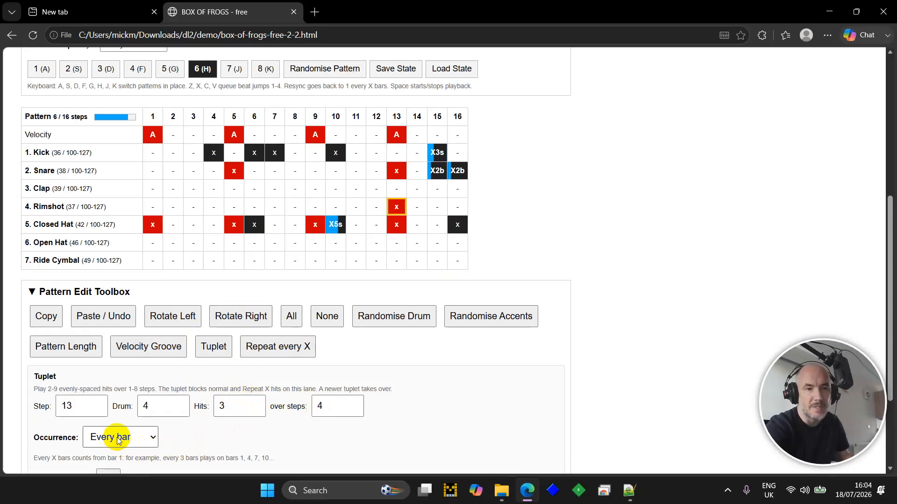
pyautogui.scroll(-2, 118, 440)
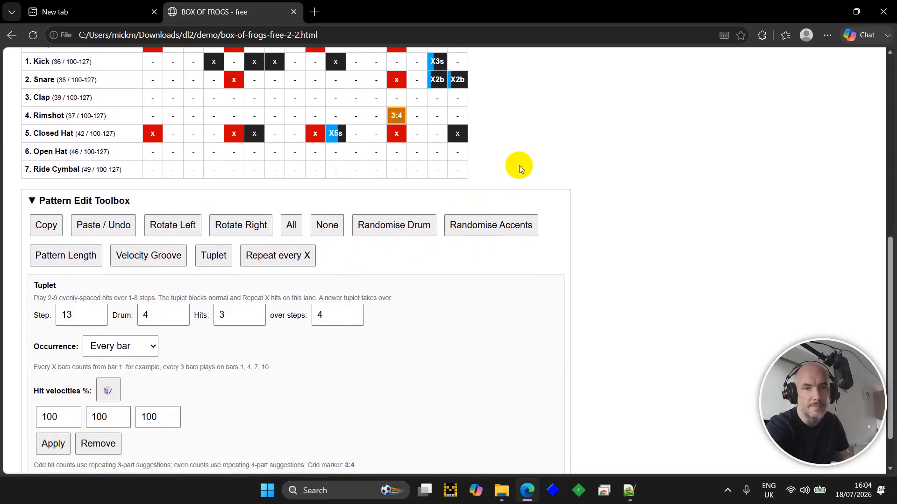
pyautogui.press('space')
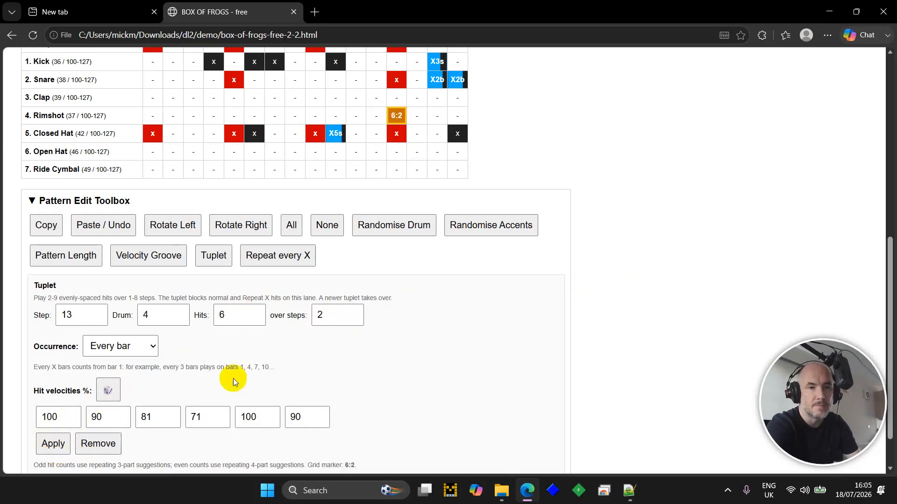
# - With the pattern playing, set the Rimshot tuplet's occurrence to every 4 bars
pyautogui.press('space')
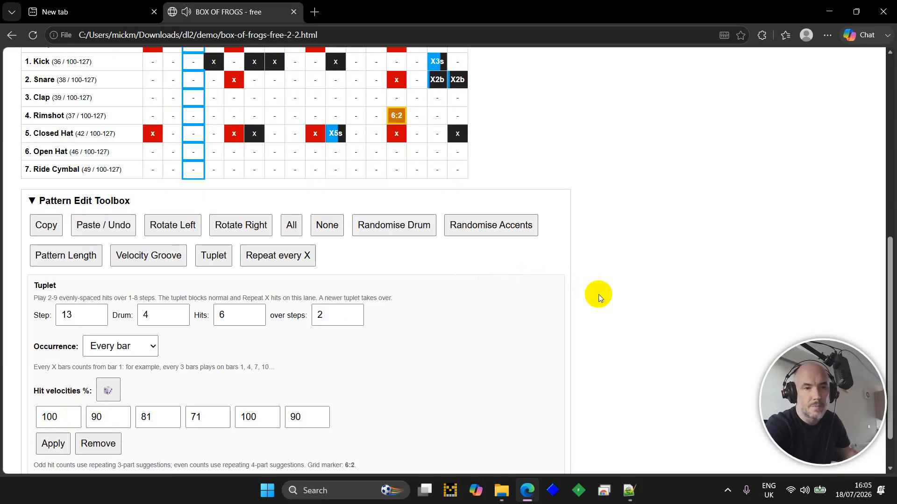
pyautogui.click(149, 348)
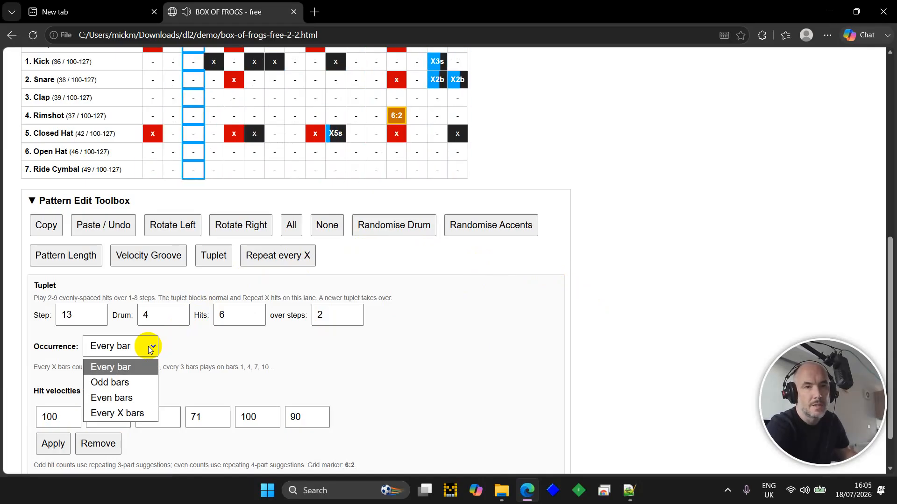
pyautogui.click(141, 414)
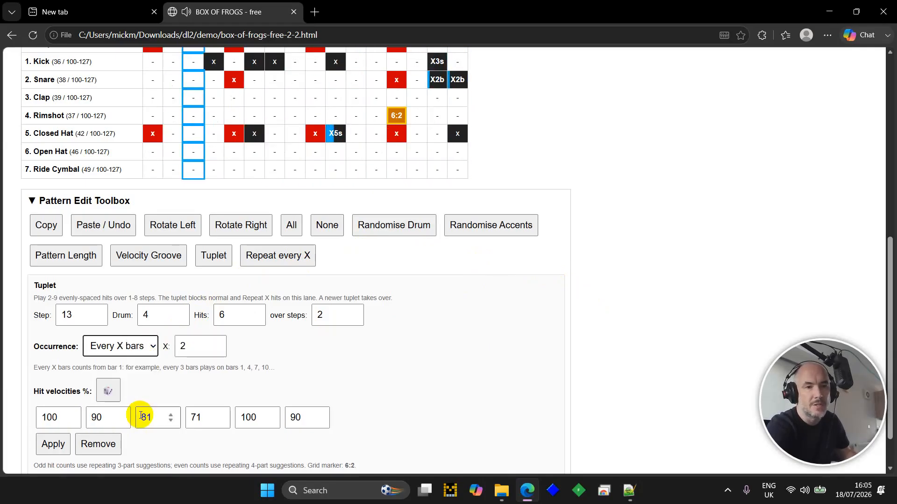
pyautogui.doubleClick(212, 347)
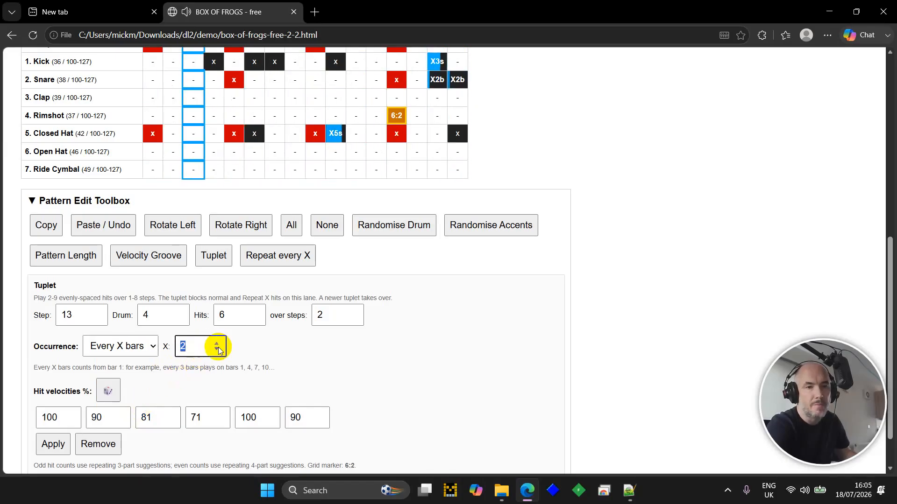
pyautogui.click(218, 346)
pyautogui.click(218, 345)
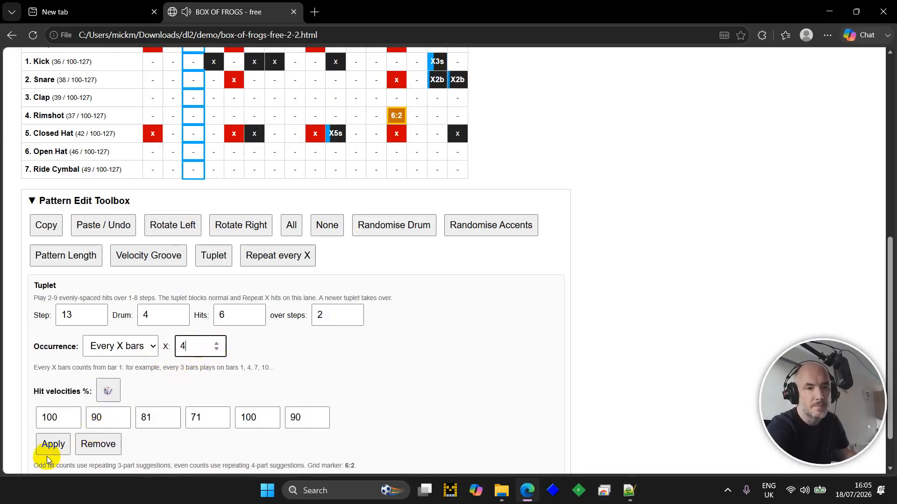
# - Re-roll the tuplet hit velocities until they read 100, 94, 87, 81, 100, 94
pyautogui.click(106, 391)
pyautogui.click(105, 392)
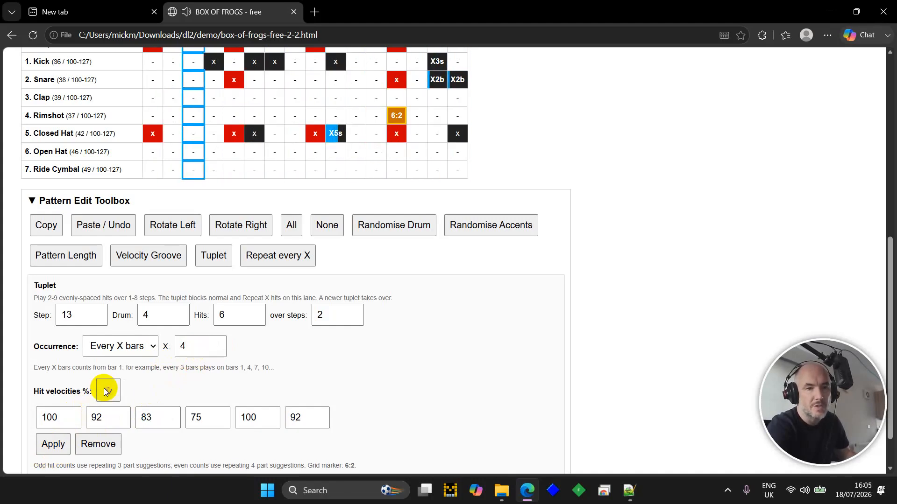
pyautogui.click(106, 392)
pyautogui.click(105, 391)
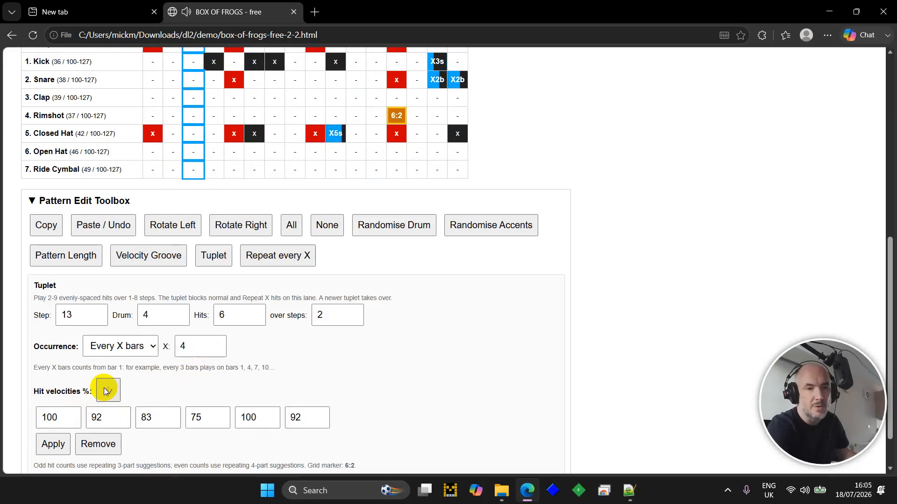
pyautogui.click(105, 391)
pyautogui.click(105, 391)
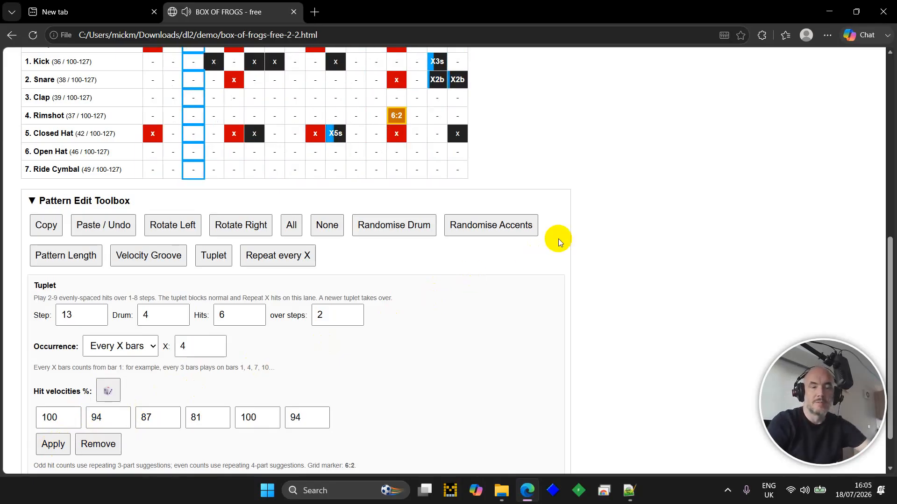
pyautogui.scroll(2, 673, 197)
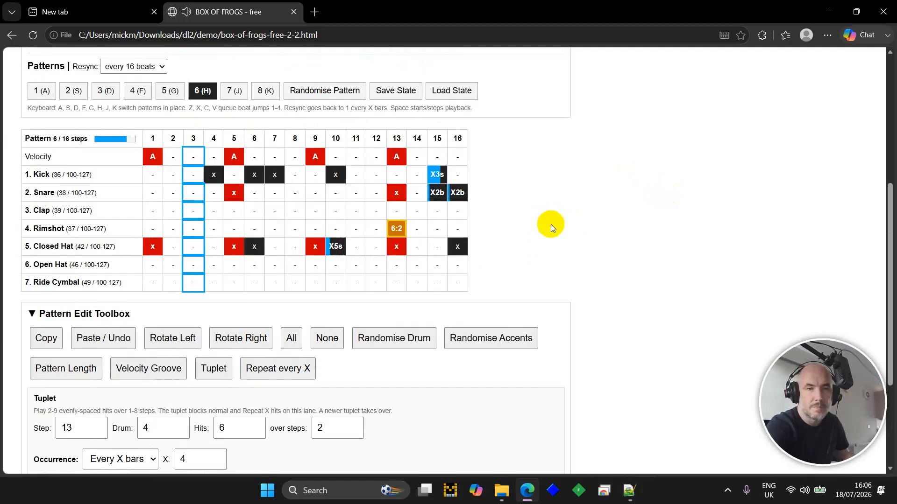
# - Change the Rimshot tuplet to 9 hits over 3 steps with suggested 100/86/72 velocities and apply it
pyautogui.scroll(-1, 551, 224)
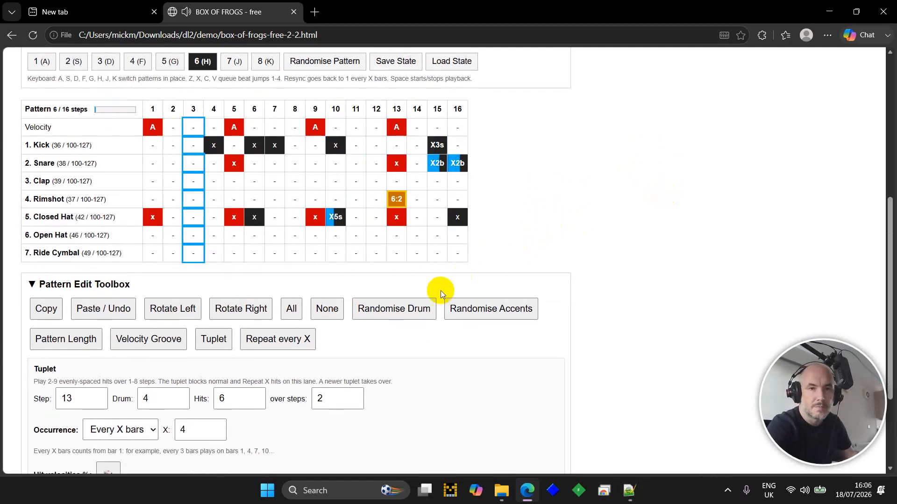
pyautogui.click(256, 395)
pyautogui.click(256, 396)
pyautogui.click(256, 395)
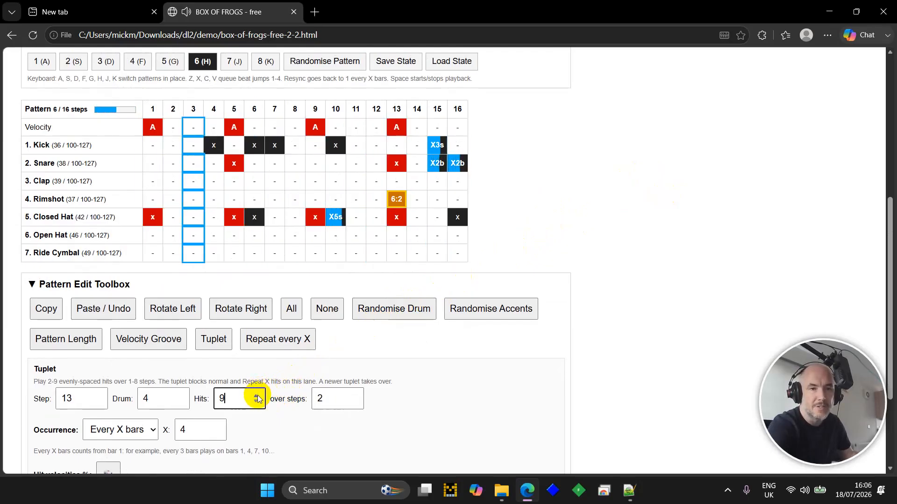
pyautogui.scroll(-3, 194, 375)
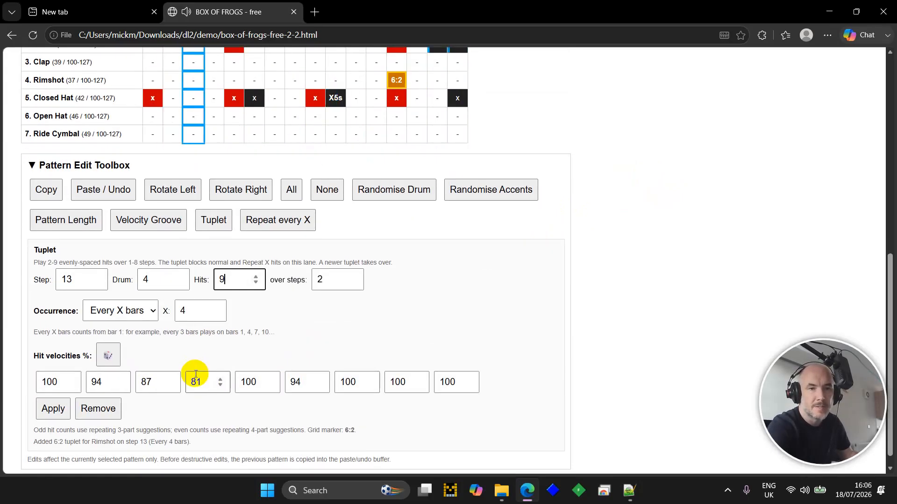
pyautogui.click(354, 277)
pyautogui.click(104, 360)
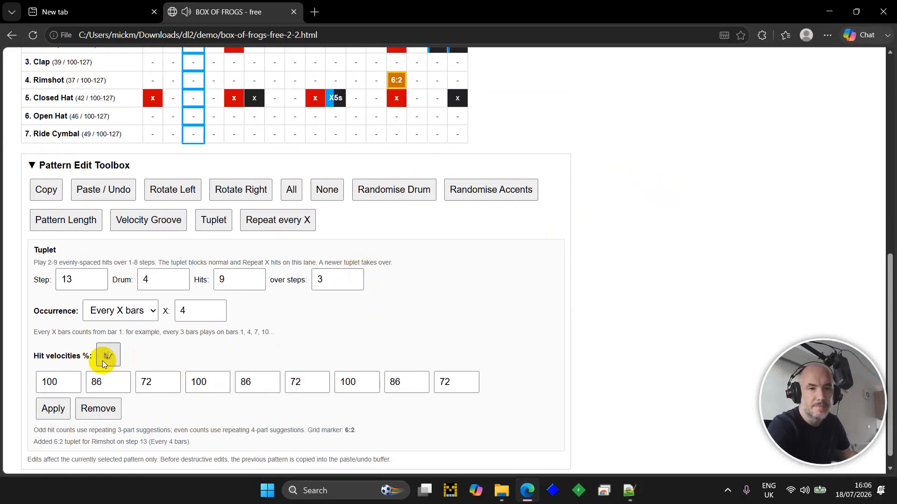
pyautogui.click(62, 409)
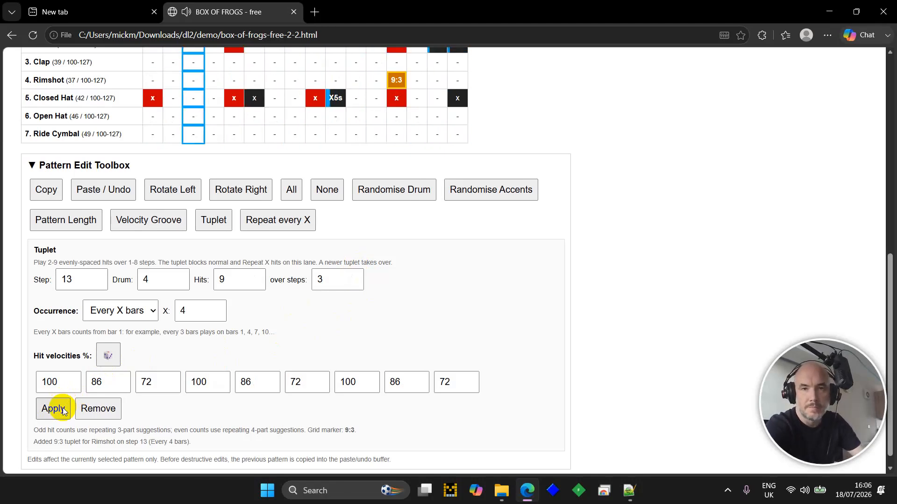
pyautogui.scroll(4, 629, 160)
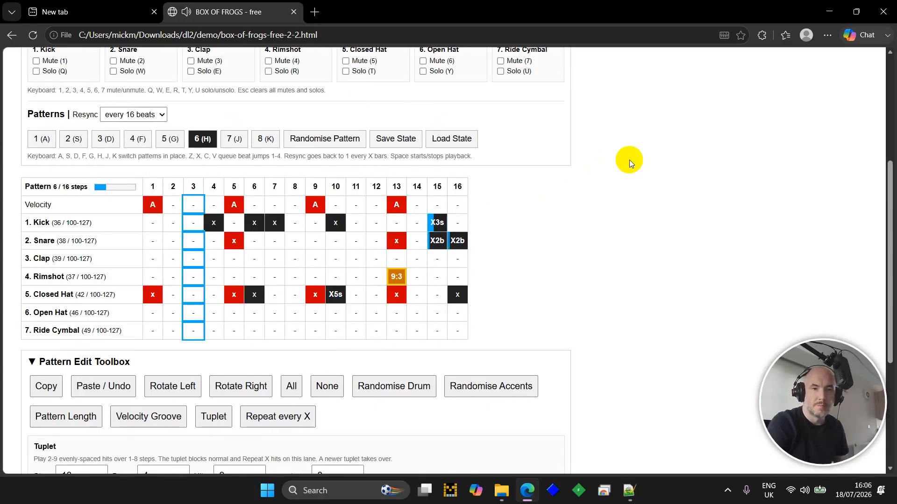
pyautogui.scroll(5, 629, 160)
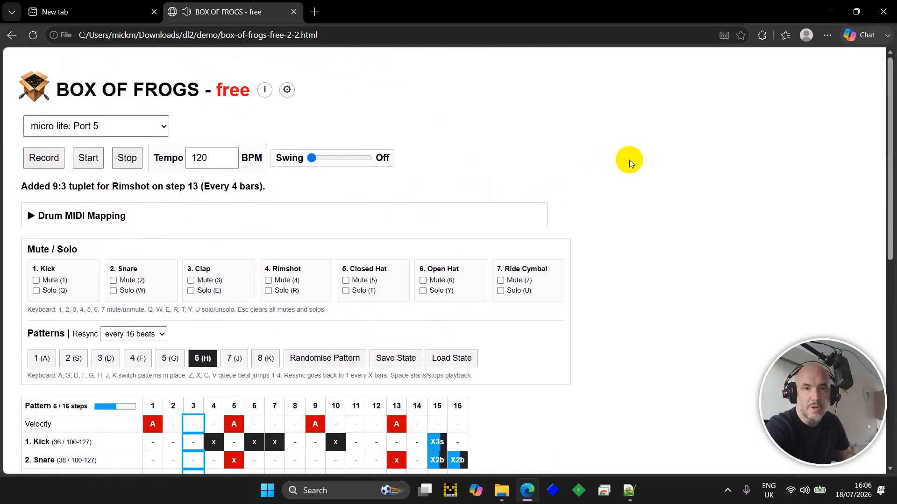
pyautogui.click(333, 157)
pyautogui.scroll(-3, 607, 199)
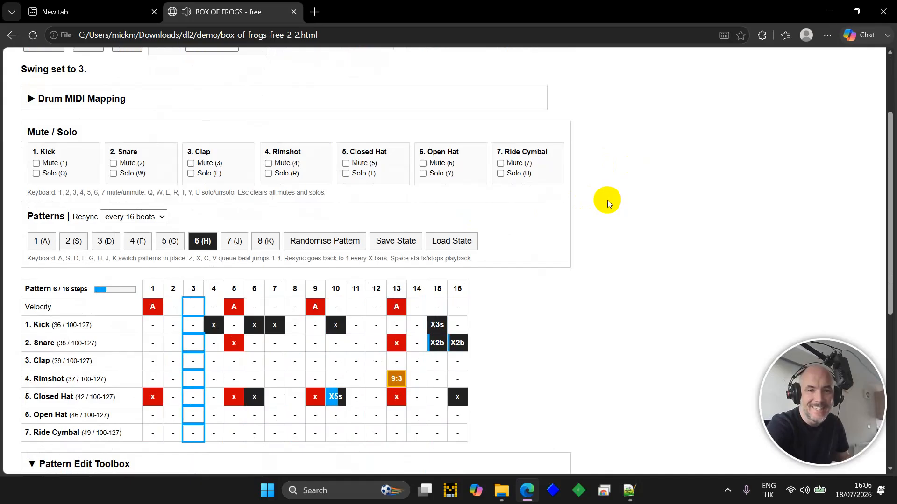
pyautogui.scroll(3, 607, 200)
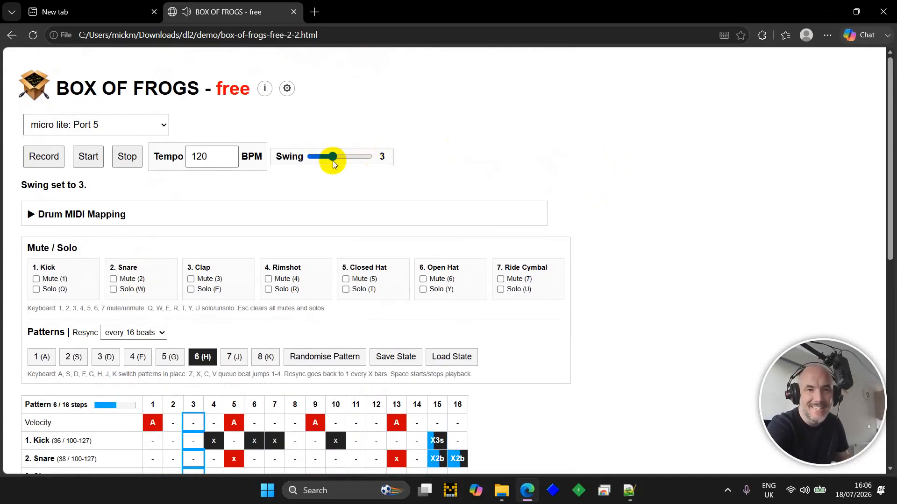
pyautogui.moveTo(332, 160); pyautogui.dragTo(288, 172)
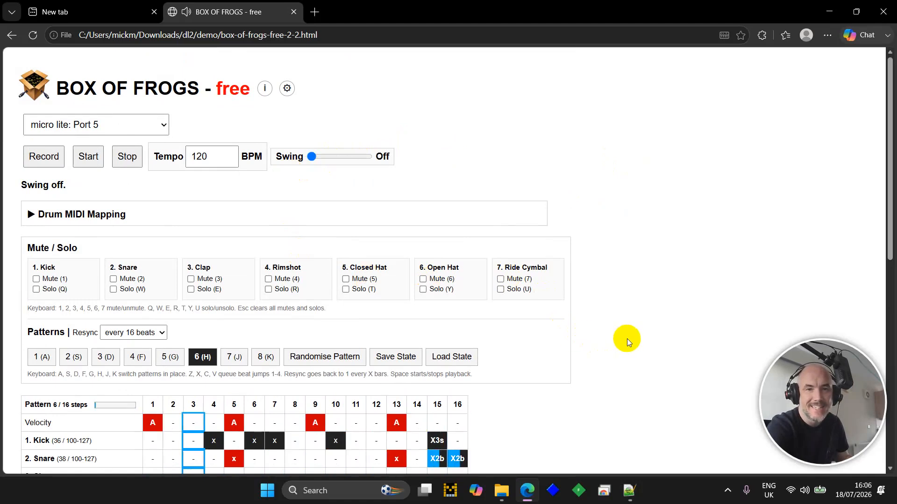
pyautogui.scroll(-2, 627, 339)
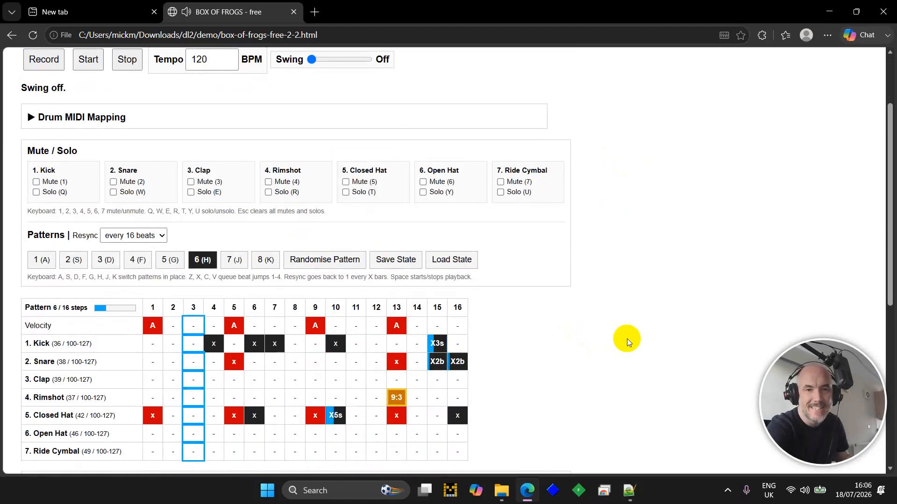
pyautogui.scroll(-7, 626, 338)
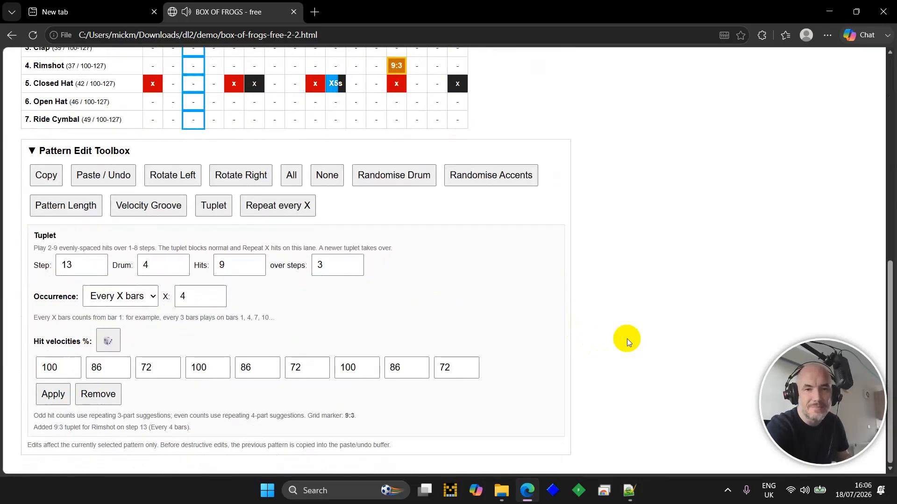
pyautogui.scroll(10, 636, 333)
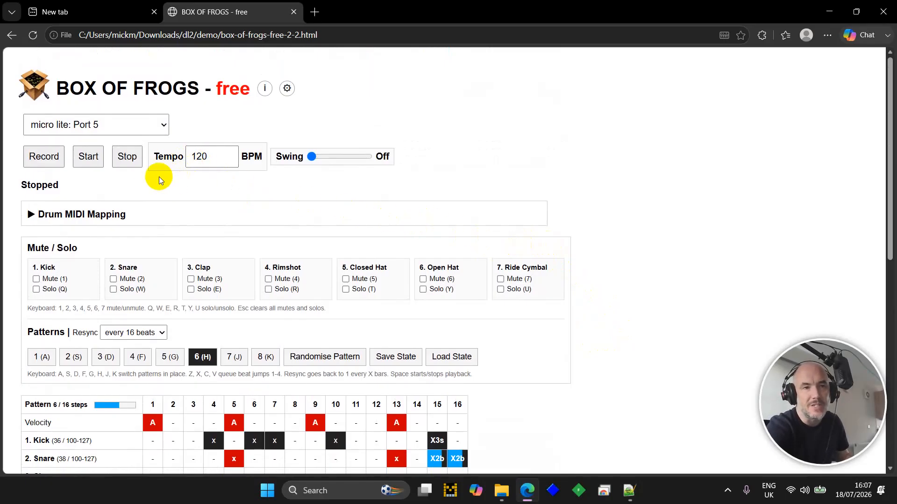
# - Record a MIDI performance, soloing the kick with Q, then clearing solos before stopping
pyautogui.click(53, 157)
pyautogui.click(110, 159)
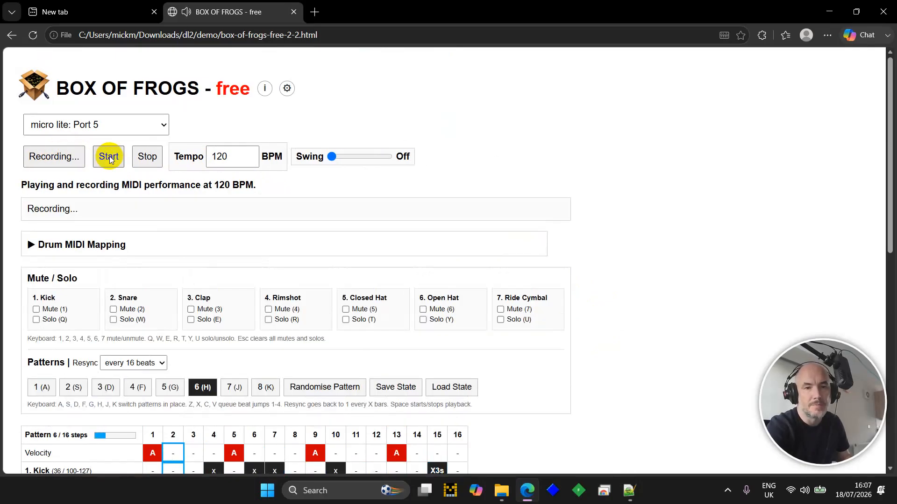
pyautogui.scroll(-2, 111, 159)
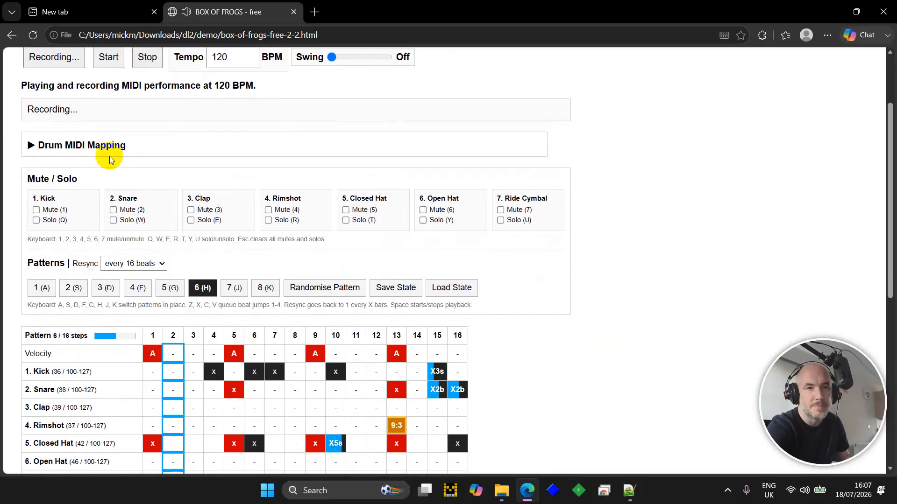
pyautogui.scroll(1, 110, 156)
pyautogui.scroll(1, 110, 156)
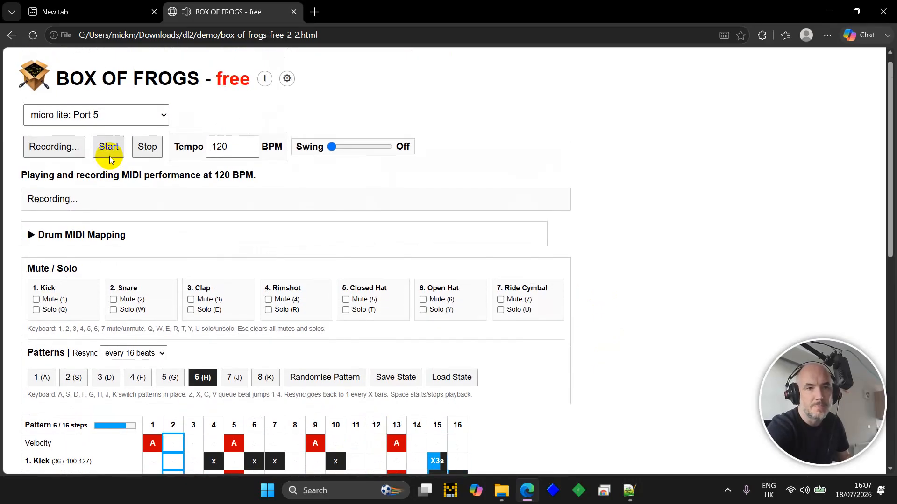
pyautogui.click(109, 156)
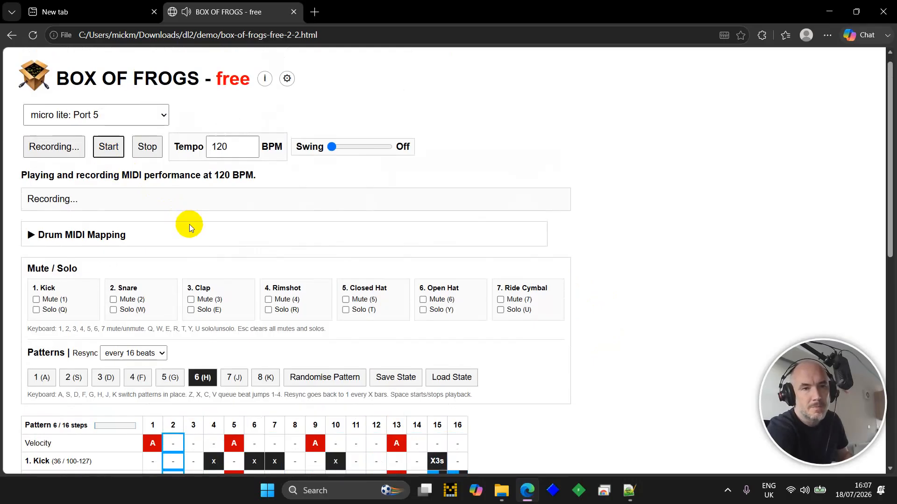
pyautogui.click(613, 287)
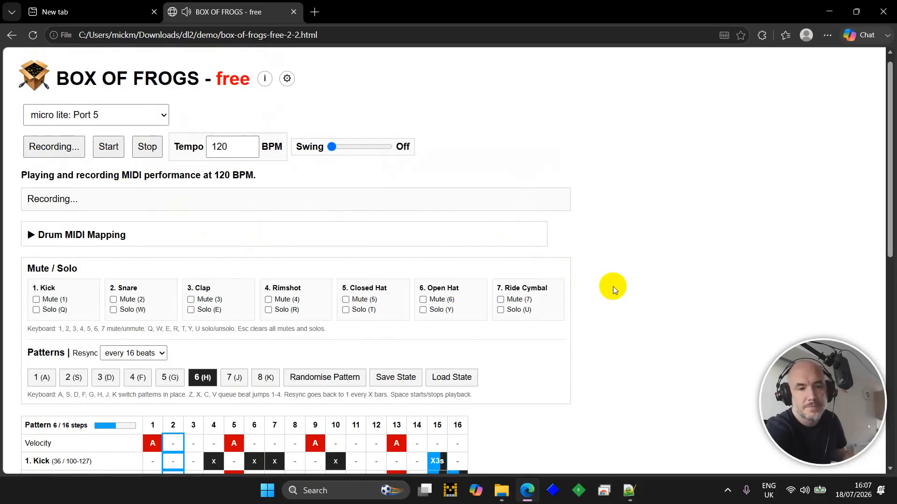
pyautogui.press('q')
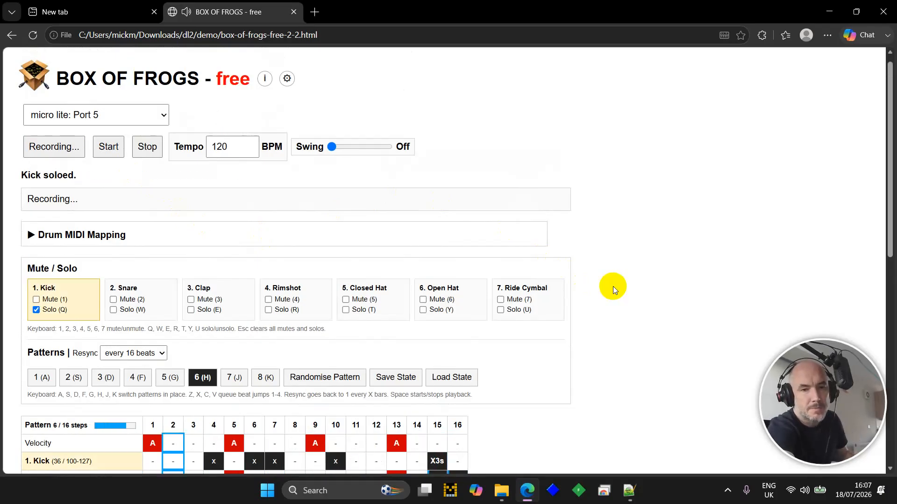
pyautogui.press('Escape')
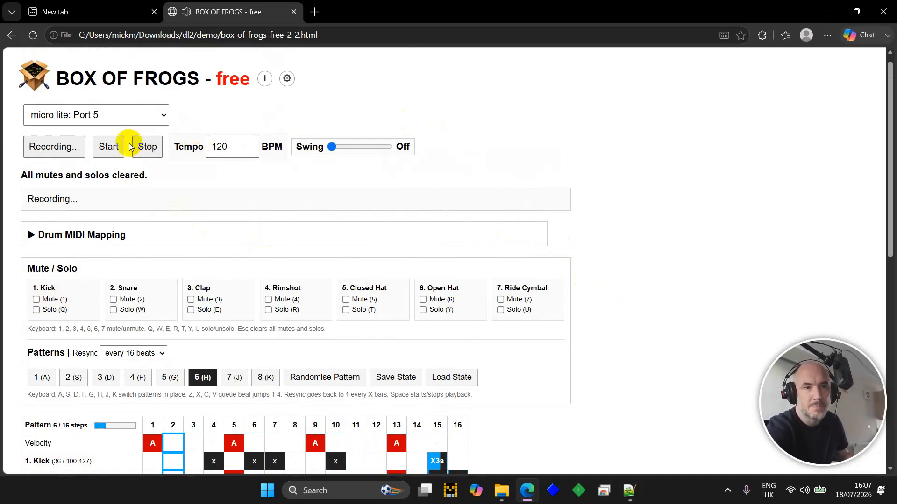
pyautogui.click(147, 146)
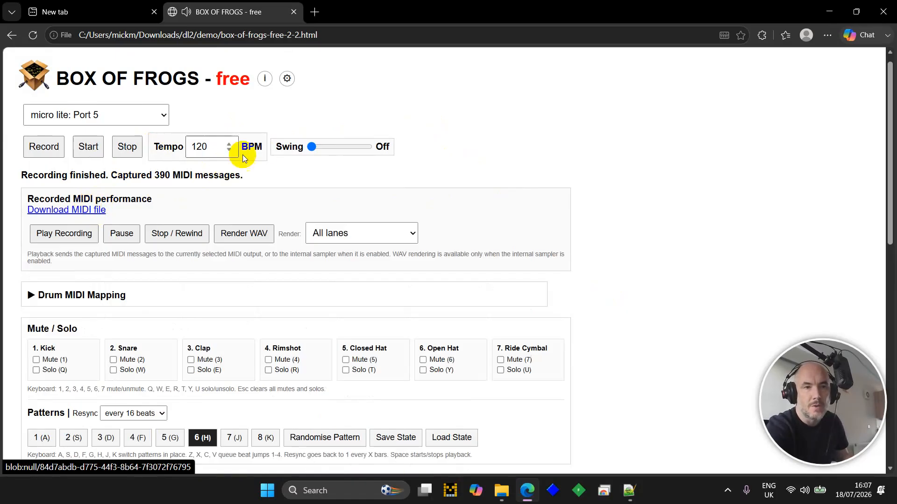
# - Render the recording to a WAV of all lanes, download it and open it in Cool Edit Pro
pyautogui.click(237, 239)
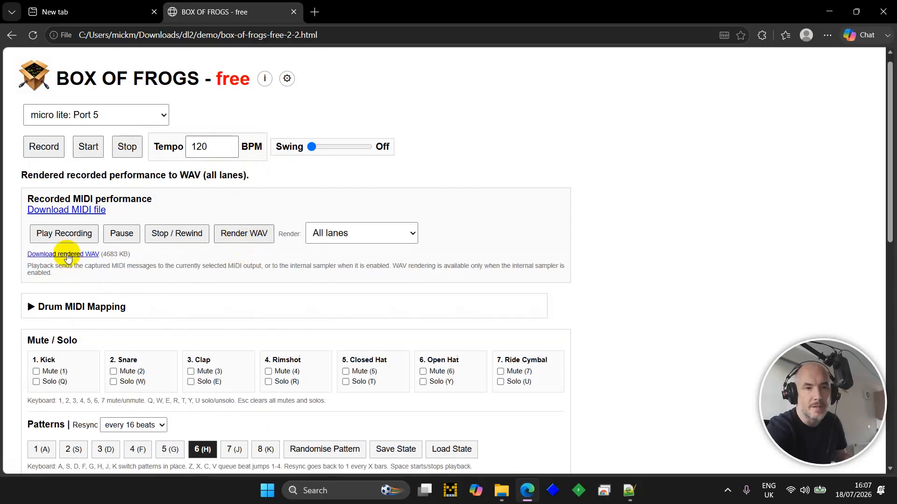
pyautogui.click(67, 255)
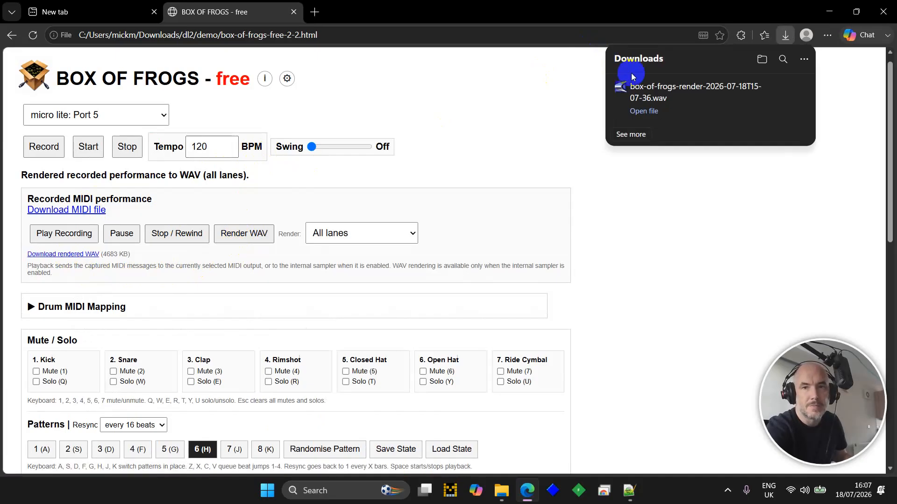
pyautogui.click(658, 96)
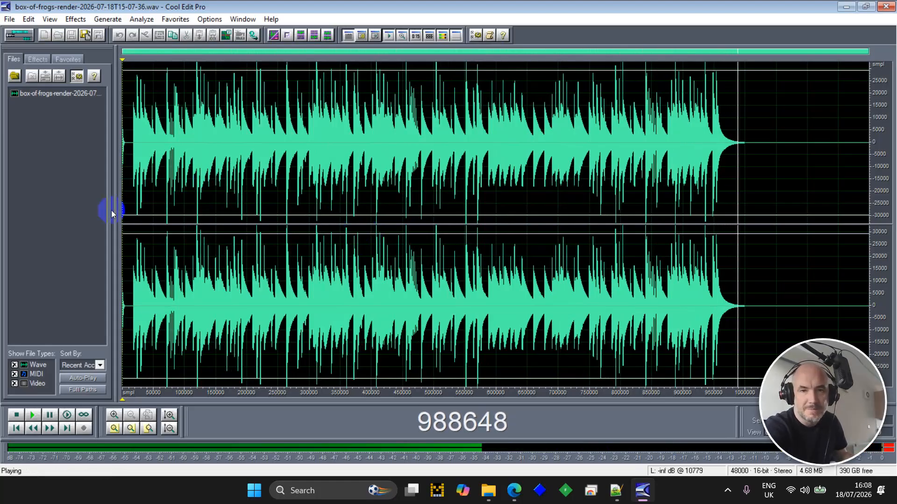
# - Stop the rendered WAV's playback in Cool Edit Pro and minimise the editor
pyautogui.click(18, 415)
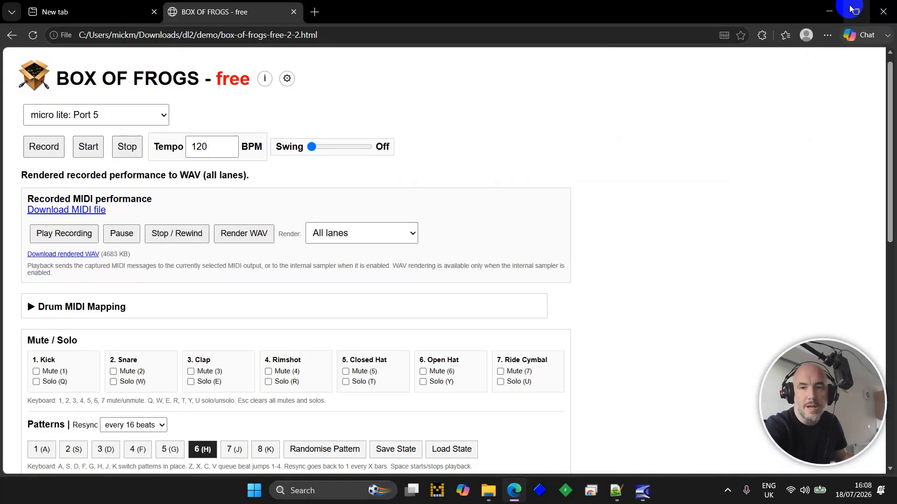
pyautogui.click(851, 8)
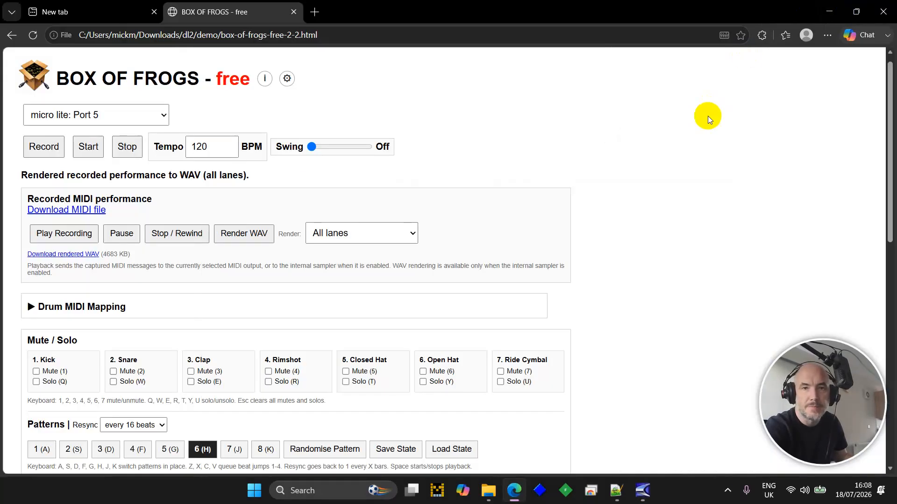
# - Switch Rimshot step 13's editor from tuplet settings to the delay, repeat and fade-in settings
pyautogui.scroll(-4, 663, 166)
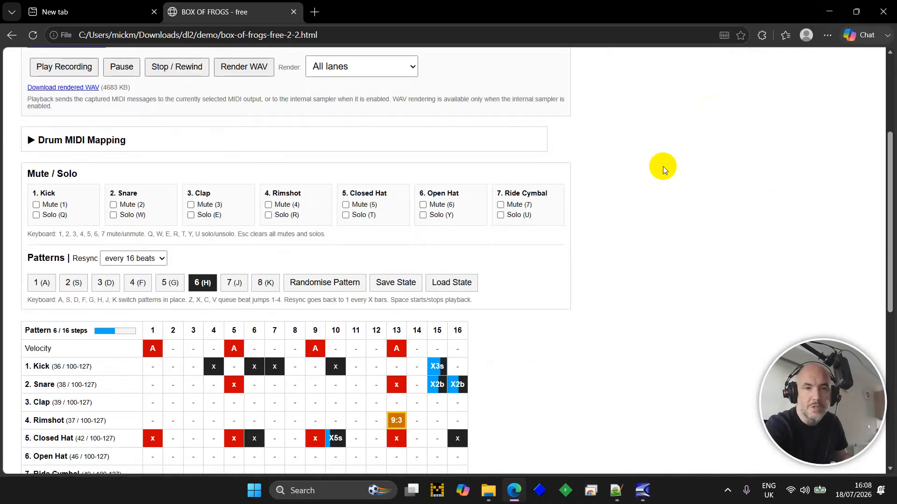
pyautogui.scroll(-4, 519, 259)
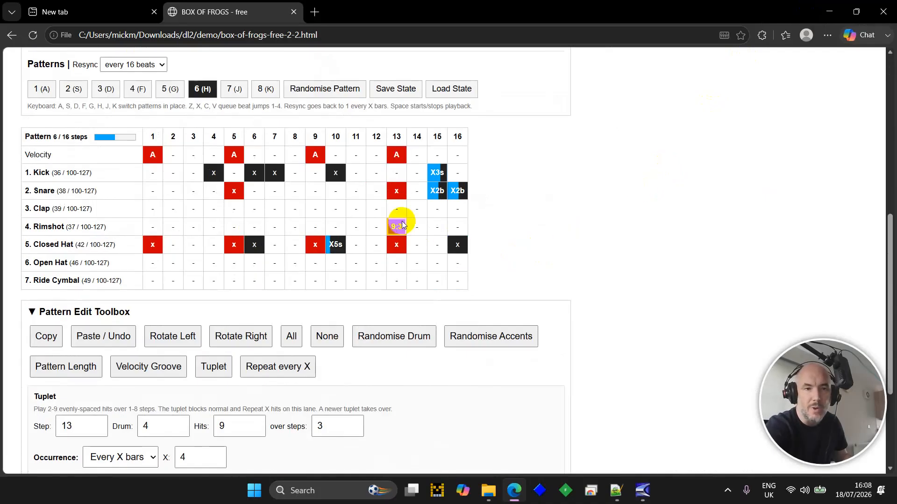
pyautogui.scroll(-3, 353, 290)
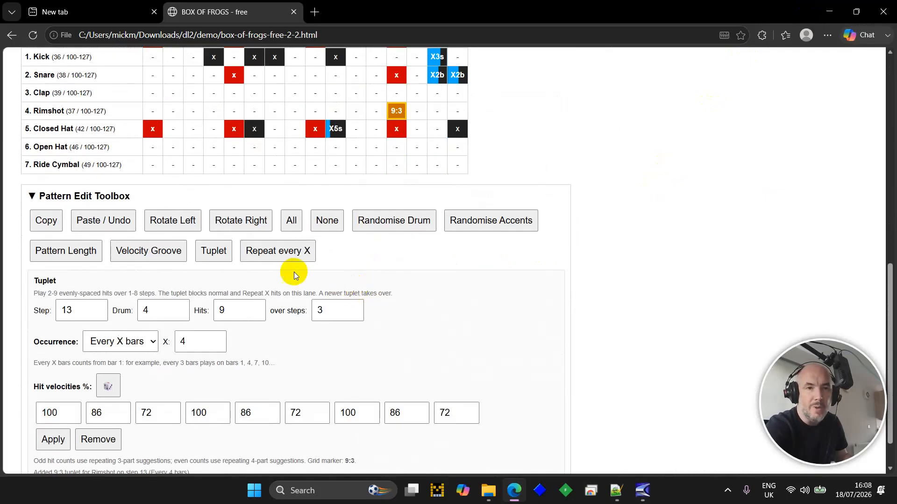
pyautogui.click(286, 250)
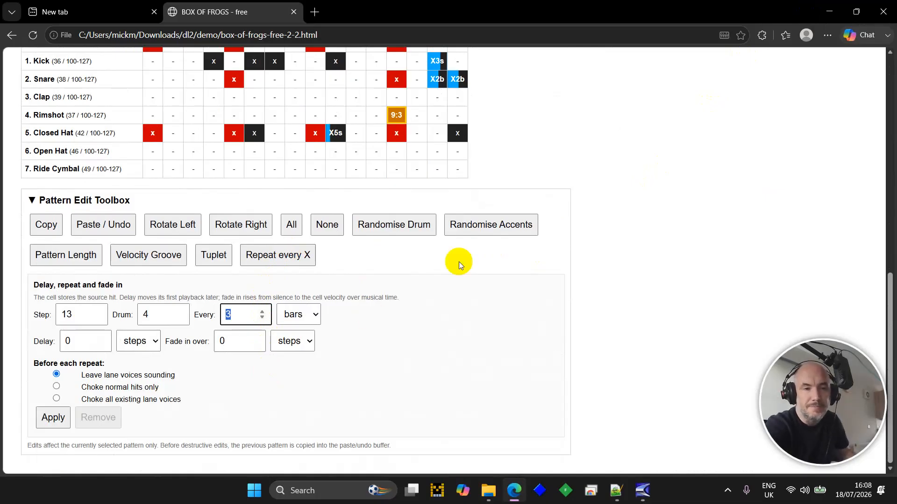
pyautogui.scroll(3, 664, 215)
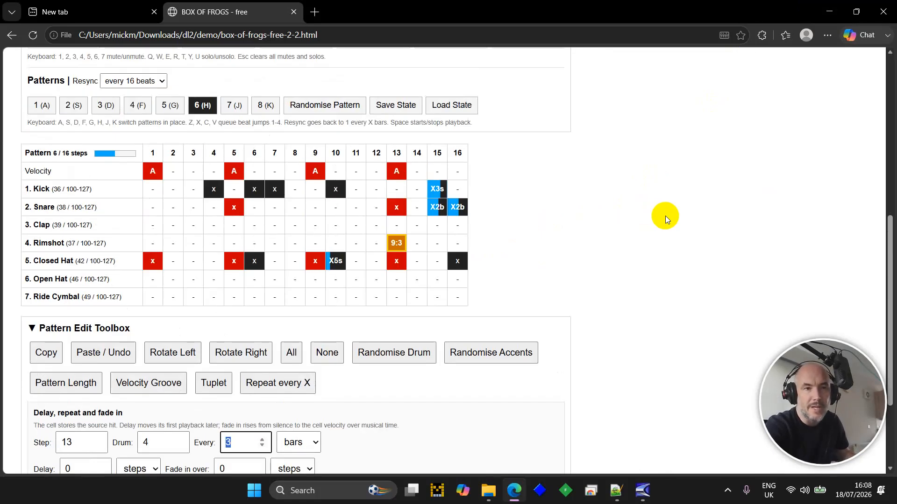
pyautogui.scroll(7, 665, 216)
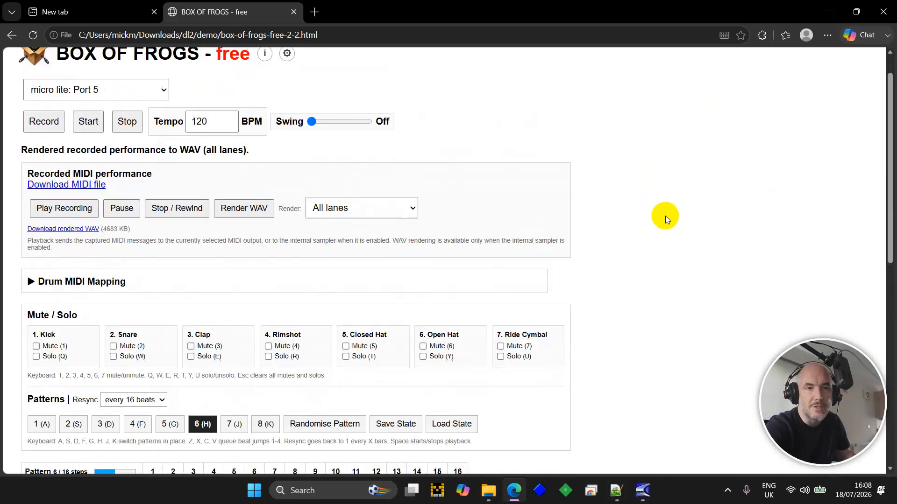
pyautogui.scroll(-1, 665, 216)
pyautogui.scroll(1, 665, 216)
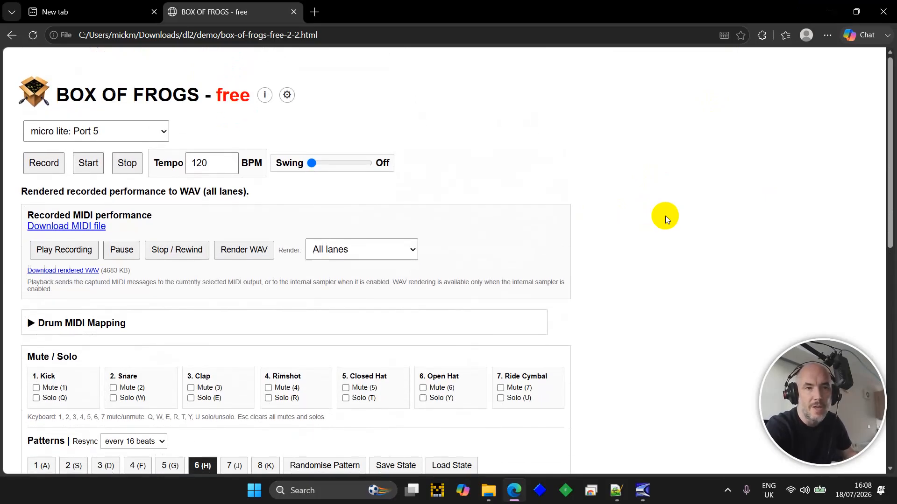
# - Expand Drum MIDI Mapping to its lane table and sampler lanes, then bring up the demo folder in File Explorer
pyautogui.click(171, 316)
pyautogui.scroll(-7, 167, 310)
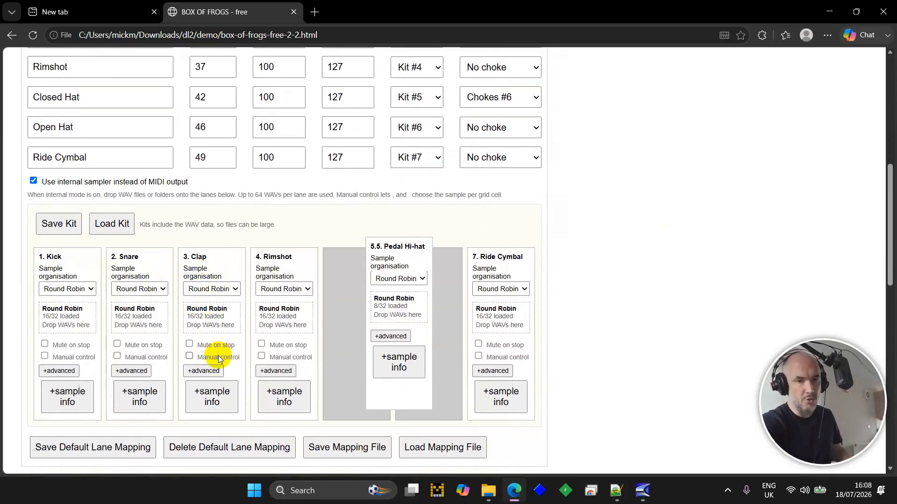
pyautogui.click(488, 490)
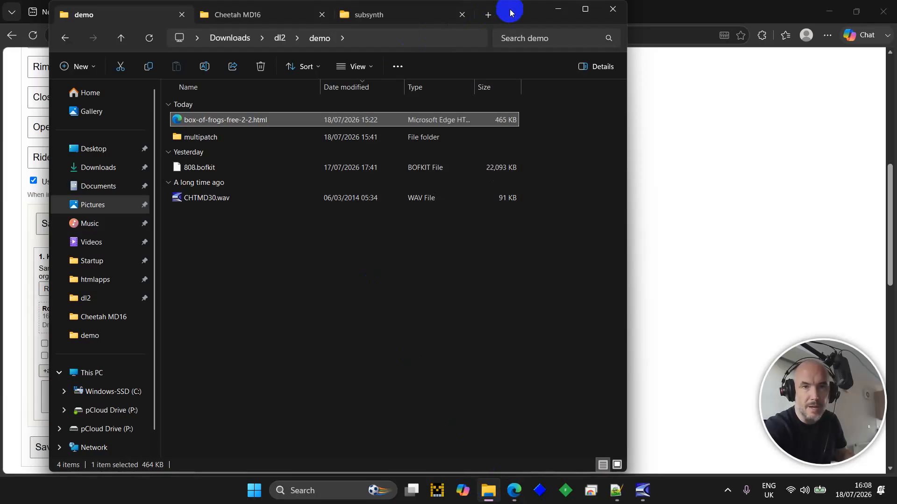
# - Load all 25 BASS WAVs from the multipatch folder onto the Clap lane, giving 25/32 loaded
pyautogui.moveTo(513, 13); pyautogui.dragTo(716, 19)
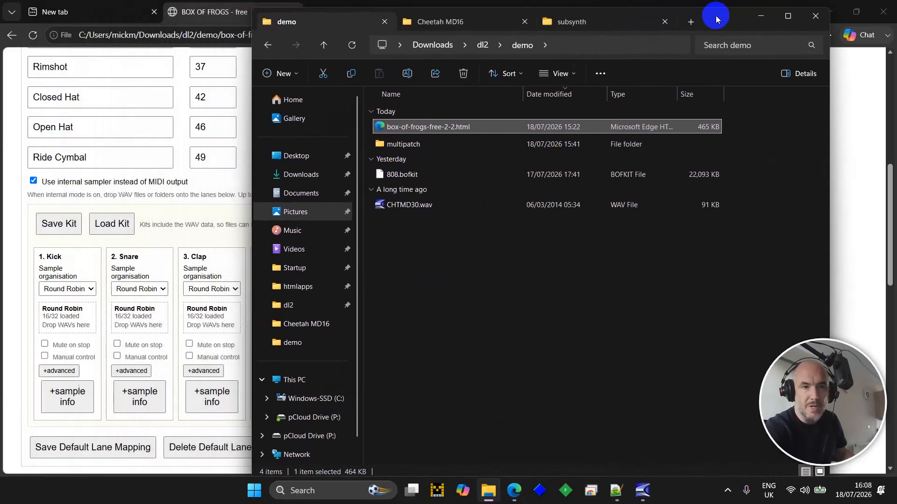
pyautogui.doubleClick(411, 144)
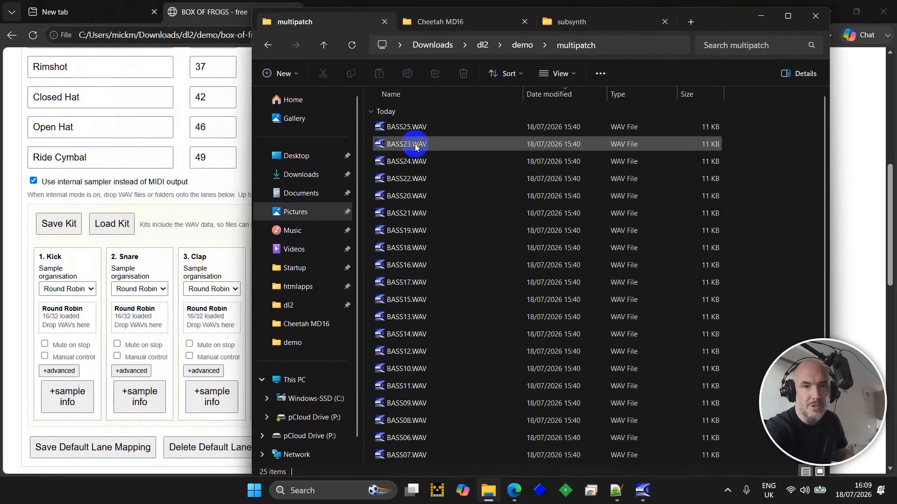
pyautogui.hotkey('ctrl', 'a')
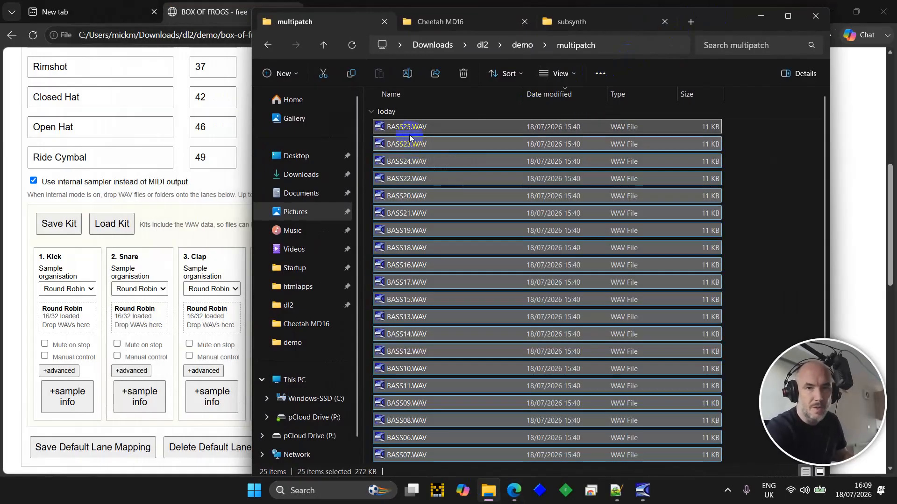
pyautogui.moveTo(409, 130); pyautogui.dragTo(217, 319)
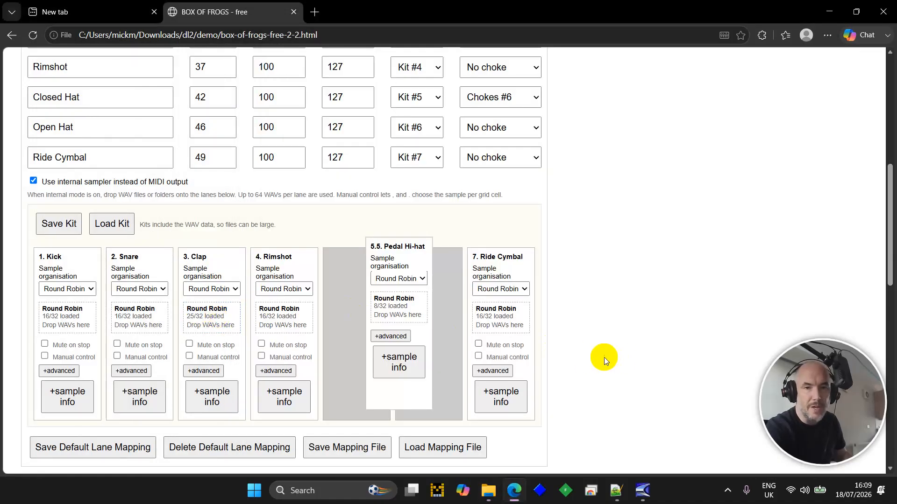
# - Switch to pattern 2, clear every step, and randomise the Clap row
pyautogui.scroll(-13, 603, 358)
pyautogui.scroll(4, 603, 357)
pyautogui.press('2')
pyautogui.press('2')
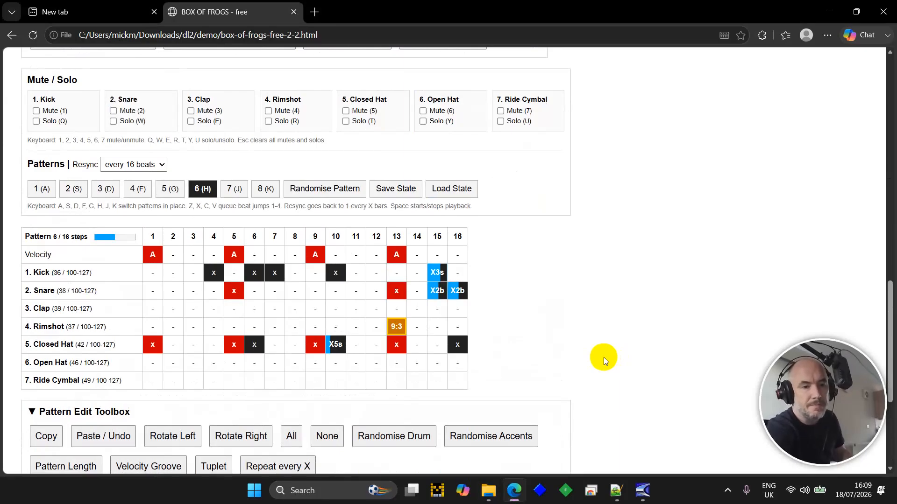
pyautogui.press('s')
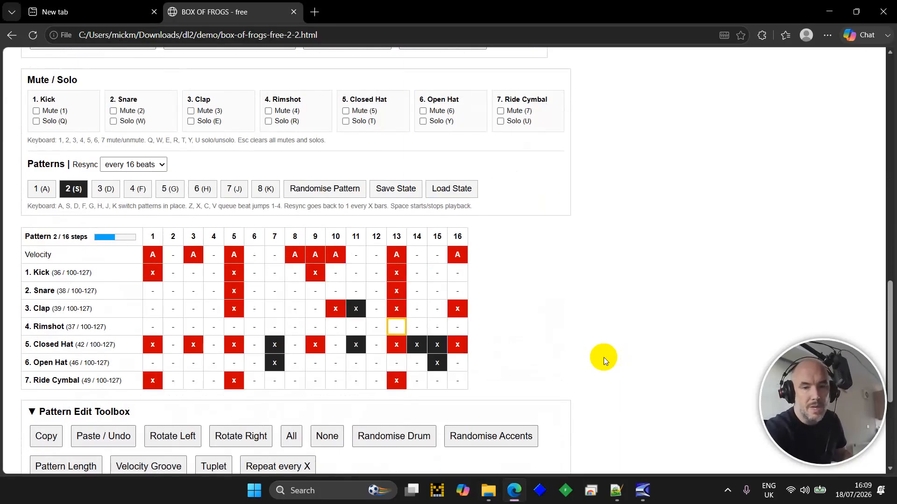
pyautogui.press('Delete')
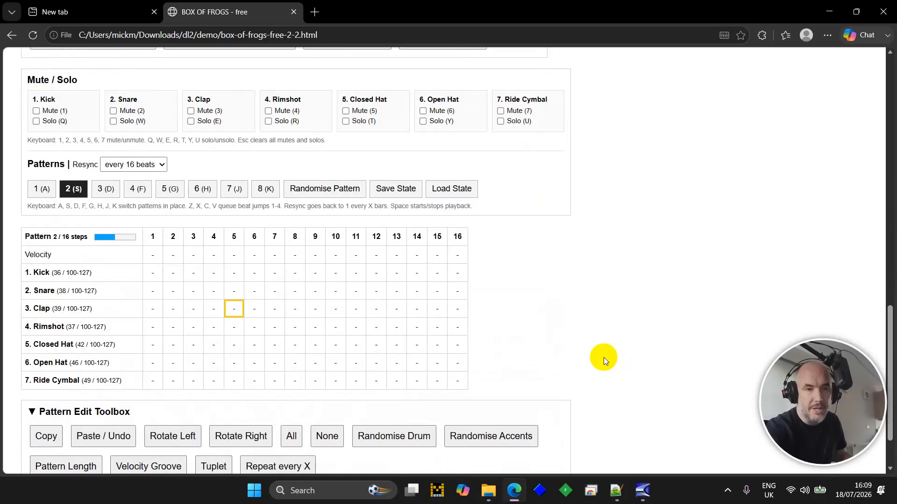
pyautogui.hotkey('shift', 'r')
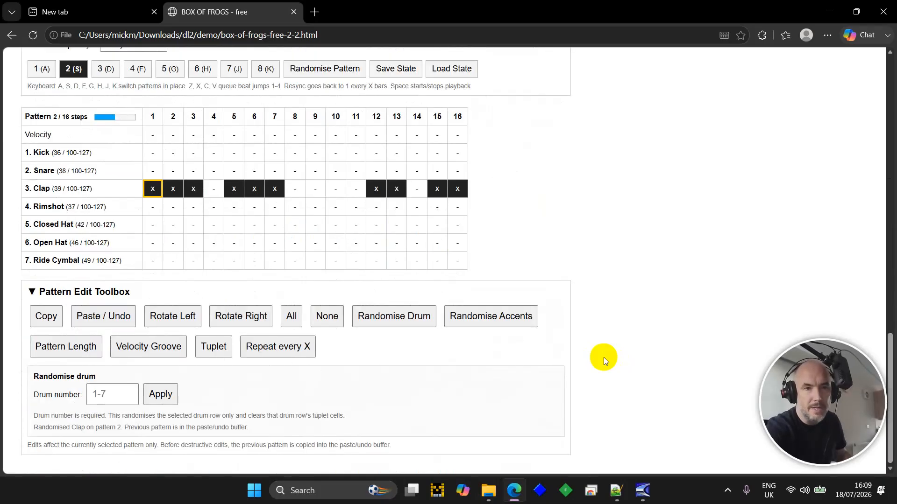
pyautogui.scroll(8, 604, 358)
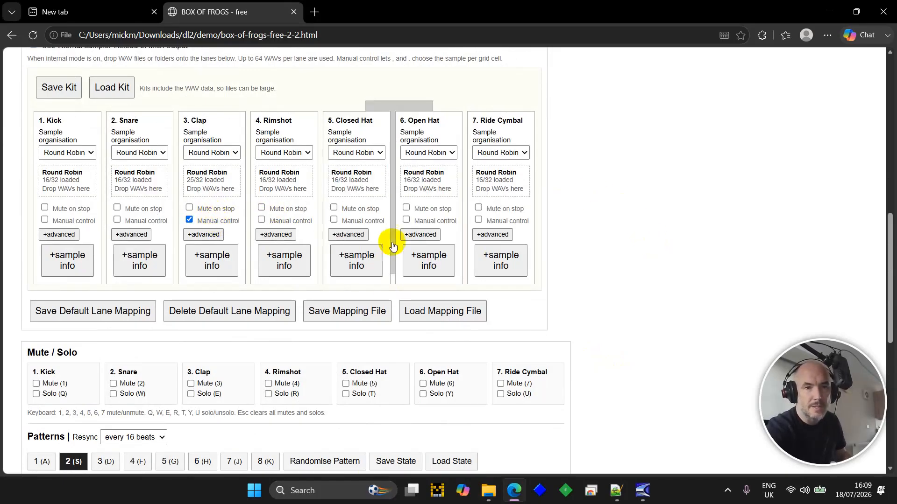
pyautogui.scroll(-8, 394, 239)
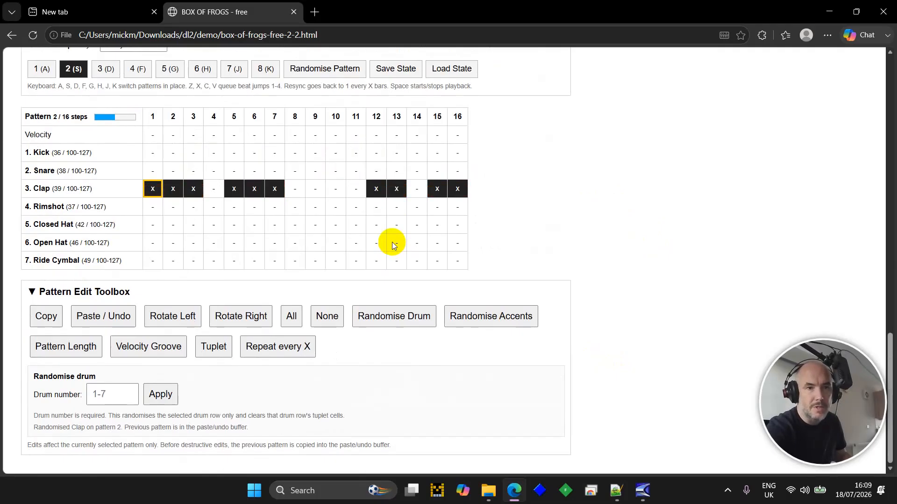
# - With pattern 2 playing, set Clap step 7 to sample S4
pyautogui.press('space')
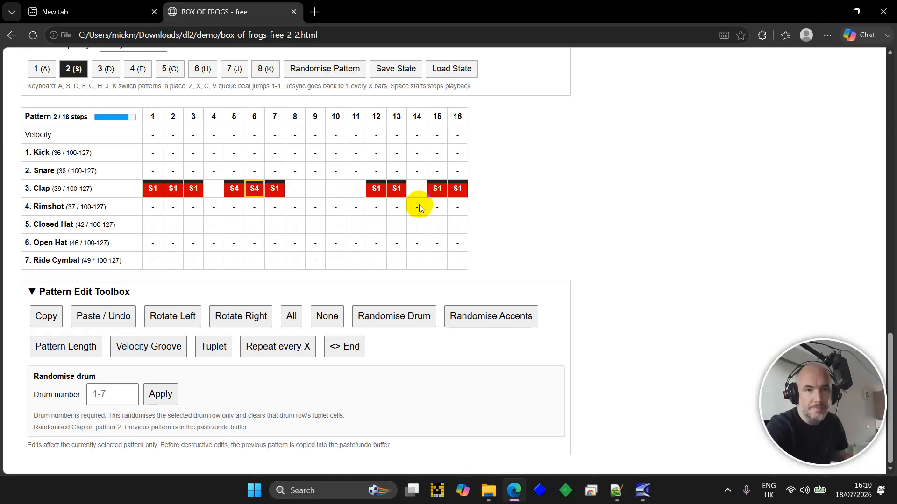
pyautogui.press('Right')
pyautogui.press('Return')
pyautogui.press('Return')
pyautogui.press('Return')
pyautogui.press('space')
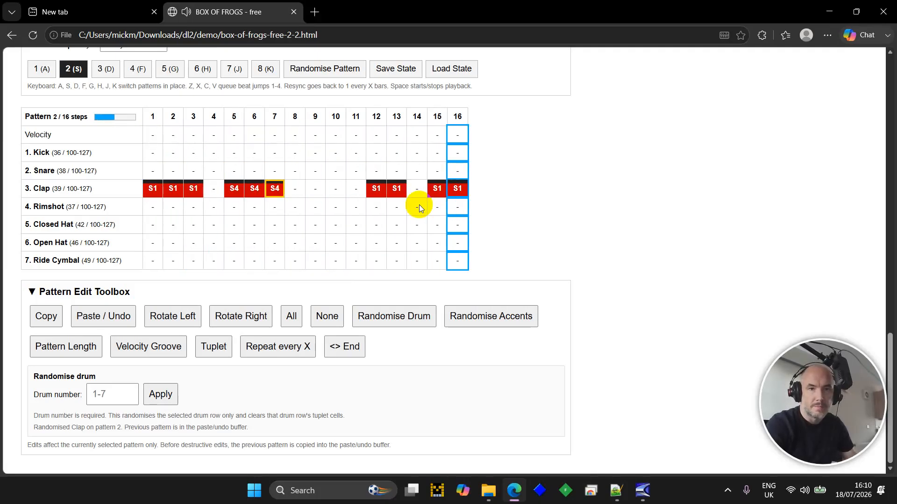
# - Move along the Clap row and raise step 13's sample to S13
pyautogui.press('Right')
pyautogui.press('Right')
pyautogui.press('Right')
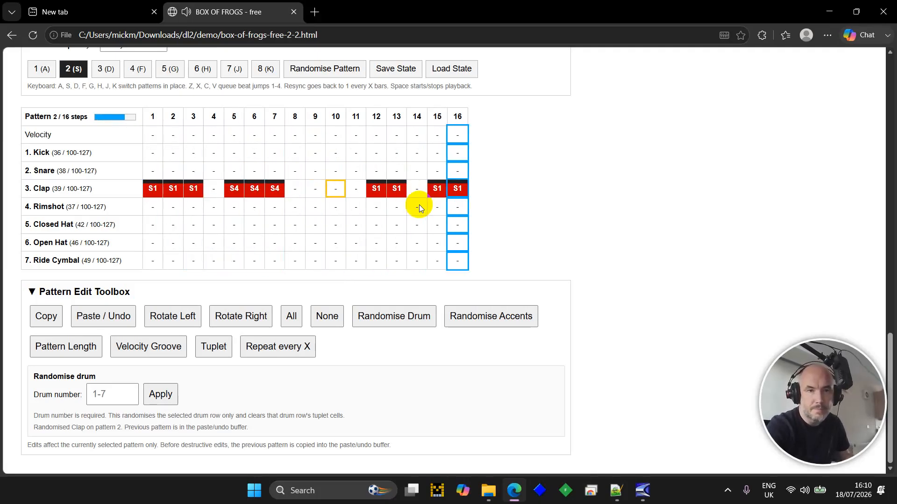
pyautogui.press('Right')
pyautogui.press('Right')
pyautogui.press('Right')
pyautogui.press('2')
pyautogui.press('space')
pyautogui.press('Up')
pyautogui.press('Up')
pyautogui.press('Up')
pyautogui.press('Up')
pyautogui.press('Up')
pyautogui.press('Up')
pyautogui.press('Up')
pyautogui.press('Up')
pyautogui.press('Up')
pyautogui.press('Up')
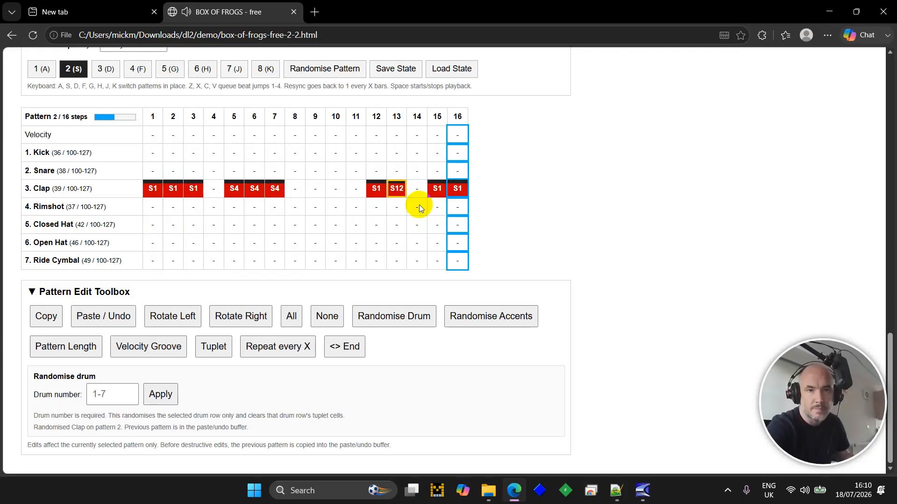
pyautogui.press('Up')
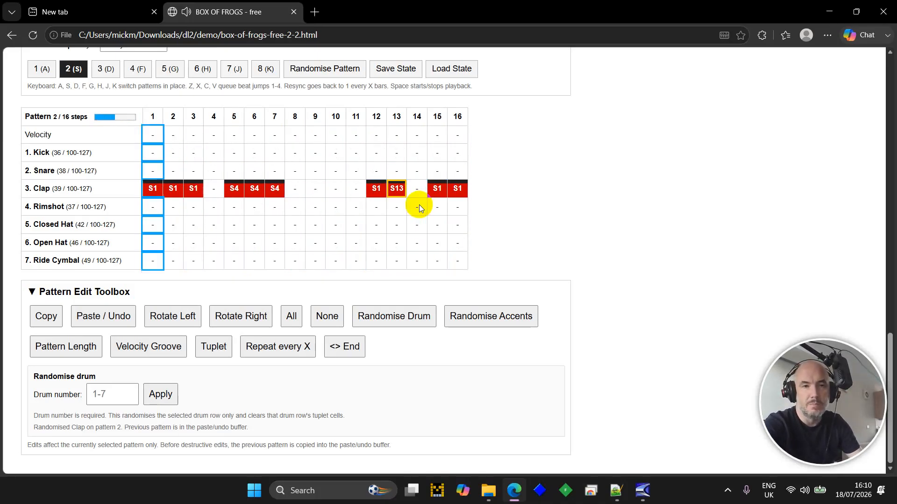
pyautogui.press('Up')
pyautogui.press('Up')
pyautogui.press('Up')
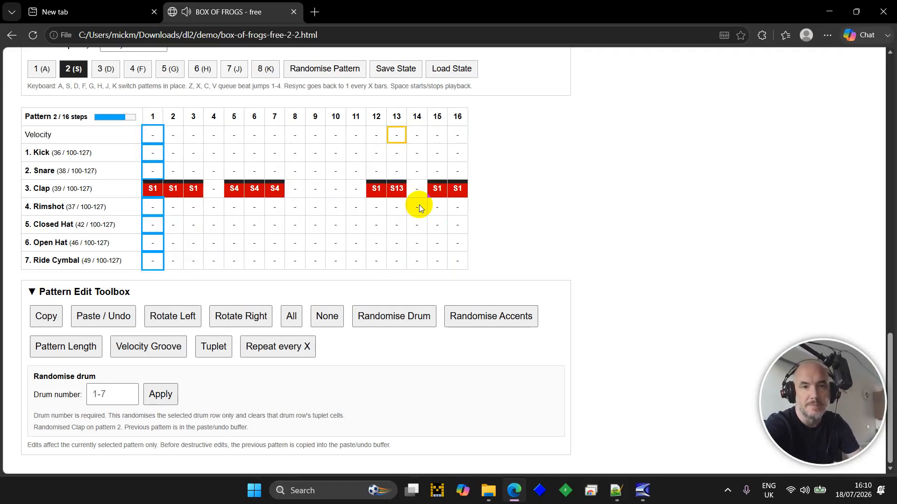
# - Randomise the Kick row and add Snare hits on steps 5 and 13
pyautogui.press('Down')
pyautogui.press('r')
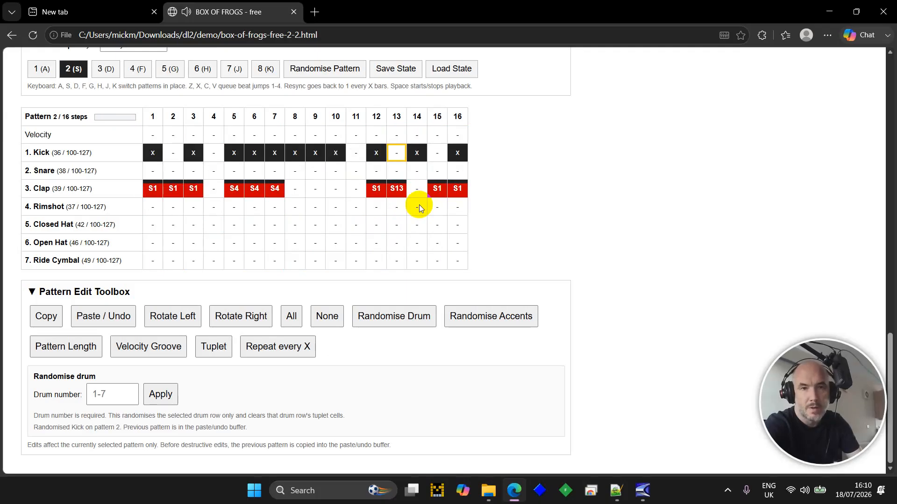
pyautogui.press('Left')
pyautogui.press('Down')
pyautogui.press('Left')
pyautogui.press('Left')
pyautogui.press('Left')
pyautogui.press('Left')
pyautogui.press('Left')
pyautogui.press('Left')
pyautogui.press('Left')
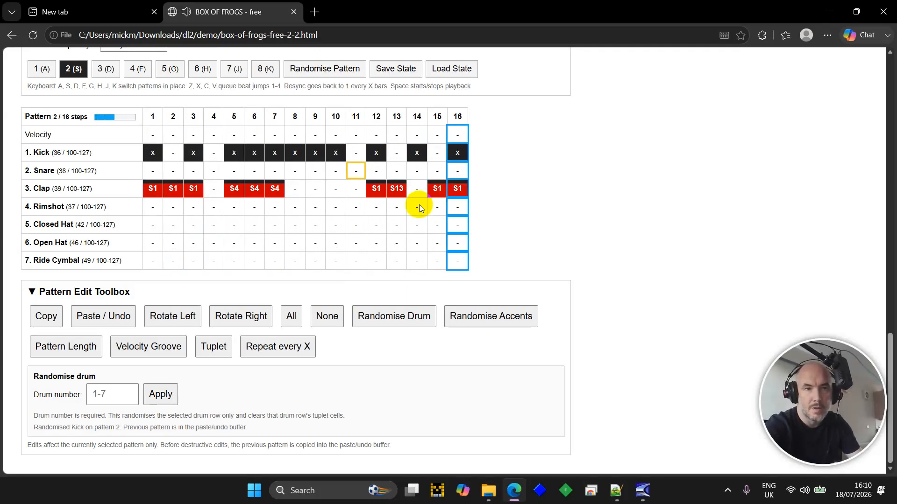
pyautogui.press('Return')
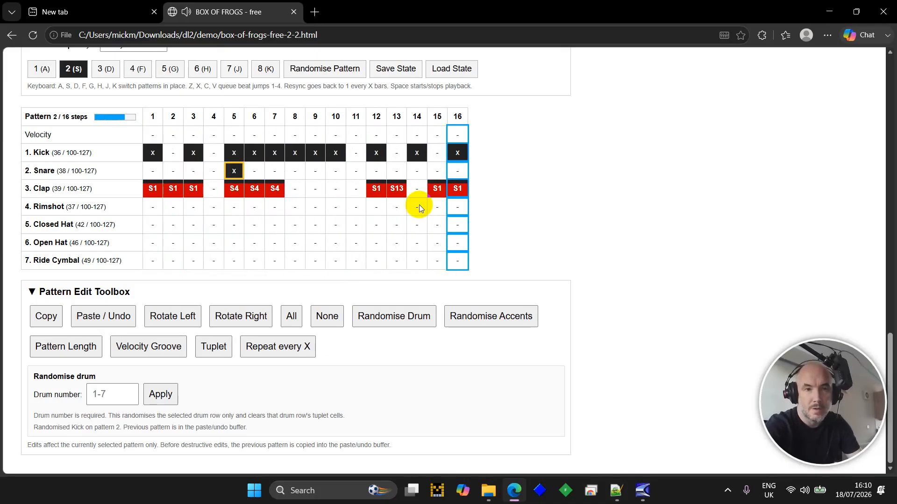
pyautogui.press('Right')
pyautogui.press('Right')
pyautogui.press('Right')
pyautogui.press('Right')
pyautogui.press('Right')
pyautogui.press('Right')
pyautogui.press('Right')
pyautogui.press('Right')
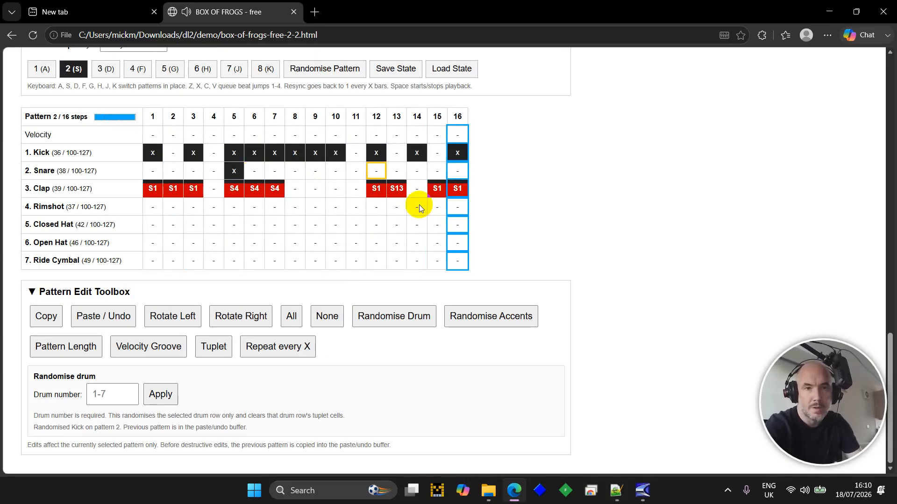
pyautogui.press('Return')
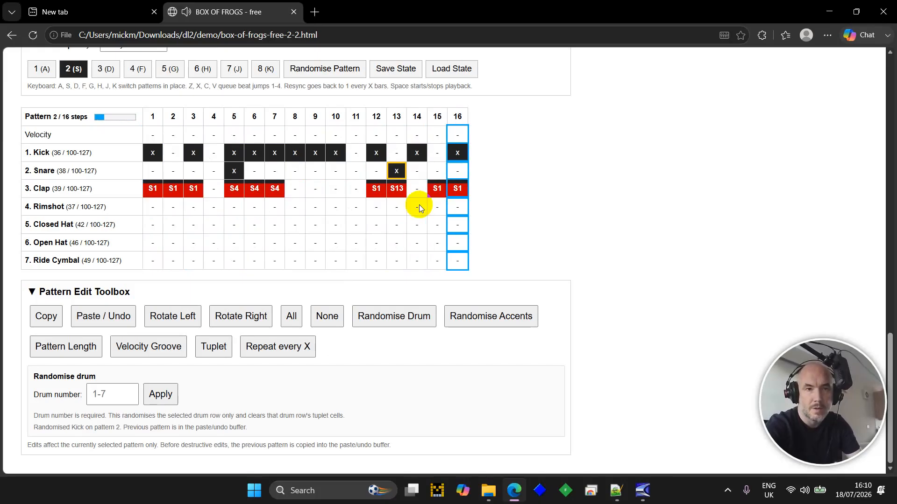
# - Turn on every Closed Hat step and randomise the Open Hat row
pyautogui.press('Down')
pyautogui.press('Down')
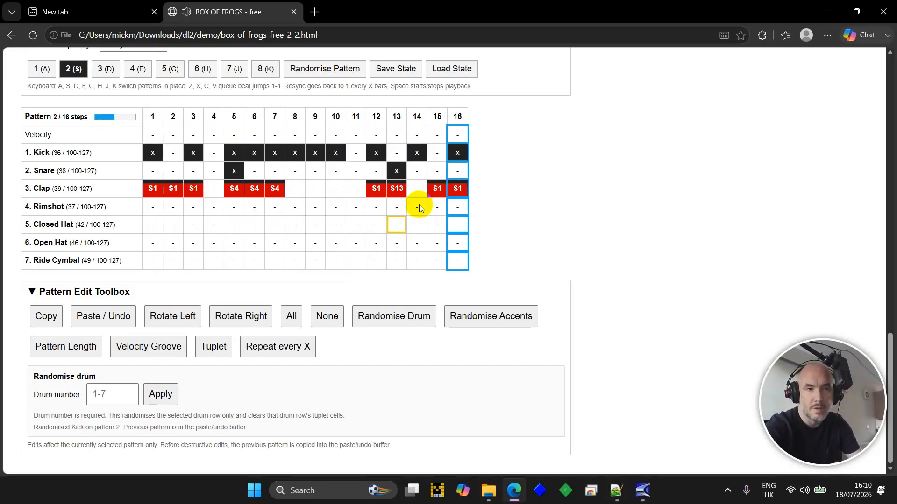
pyautogui.hotkey('ctrl', 'a')
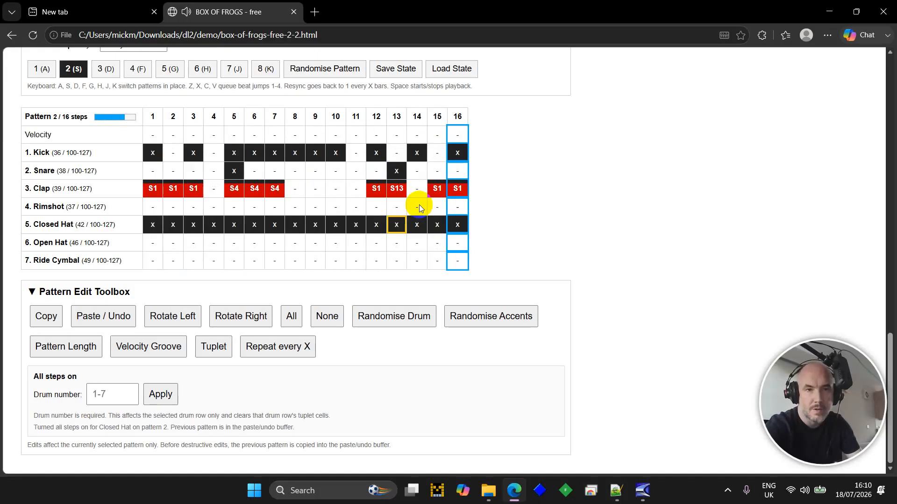
pyautogui.press('Down')
pyautogui.press('r')
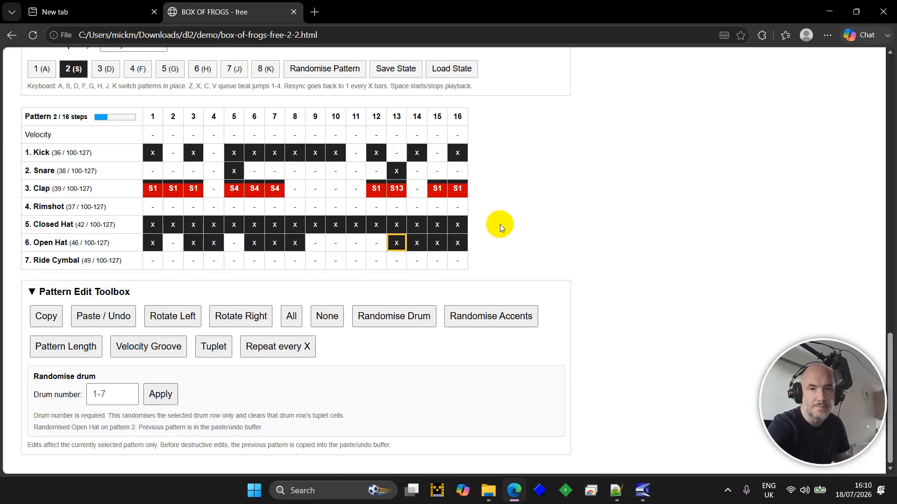
pyautogui.press('Up')
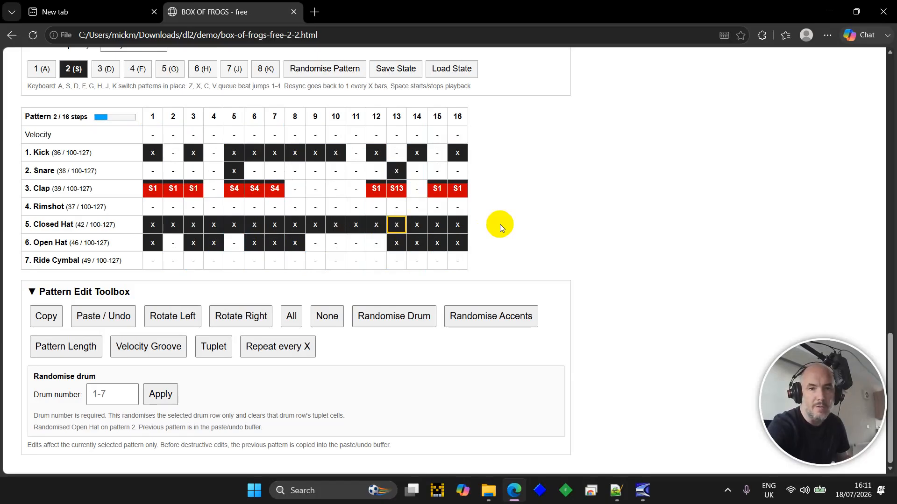
# - Raise Closed Hat step 13's velocity to 127 and play the pattern briefly to hear it
pyautogui.press('+')
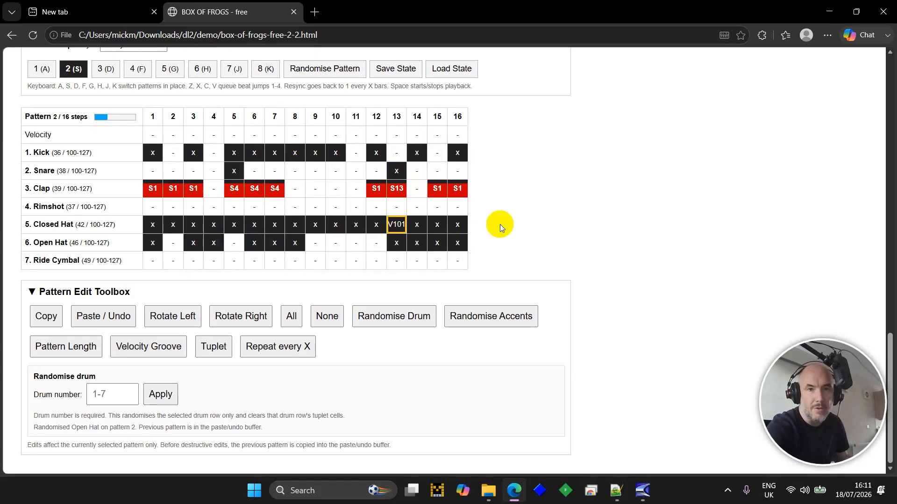
pyautogui.press('+')
pyautogui.press('+')
pyautogui.press('+')
pyautogui.press('+')
pyautogui.press('+')
pyautogui.press('+')
pyautogui.press('+')
pyautogui.press('+')
pyautogui.press('+')
pyautogui.press('+')
pyautogui.press('+')
pyautogui.press('+')
pyautogui.press('+')
pyautogui.press('+')
pyautogui.press('space')
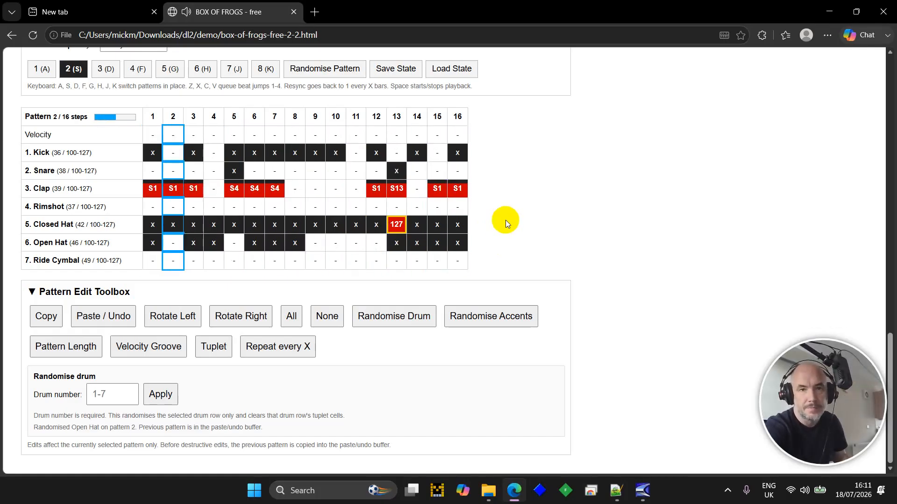
pyautogui.press('space')
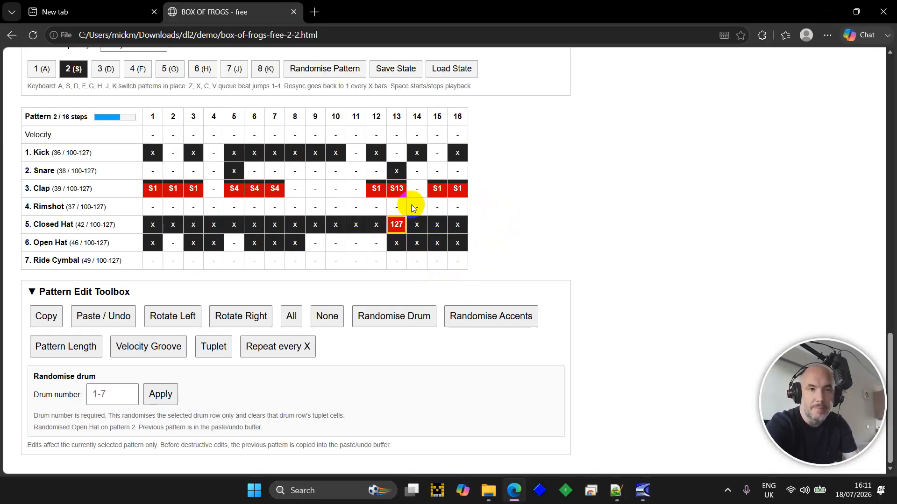
pyautogui.press('Up')
pyautogui.press('Up')
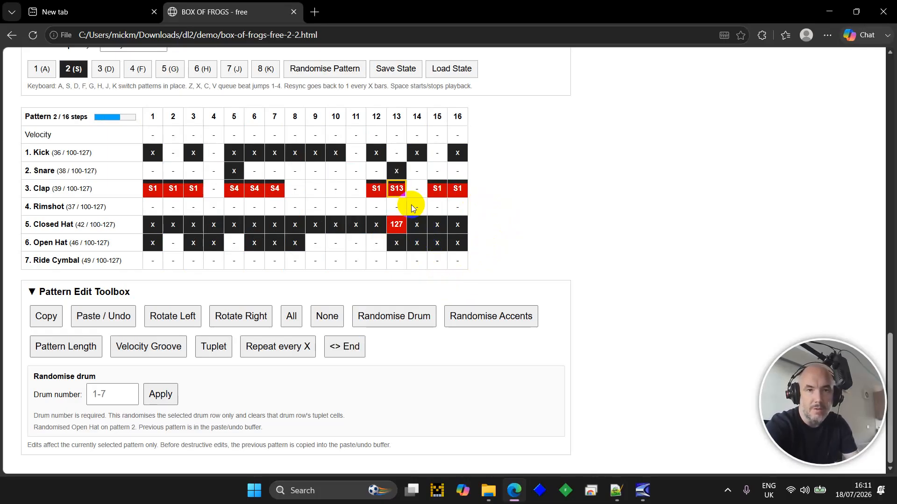
# - Clear every hit from pattern 2's Clap row
pyautogui.press('Delete')
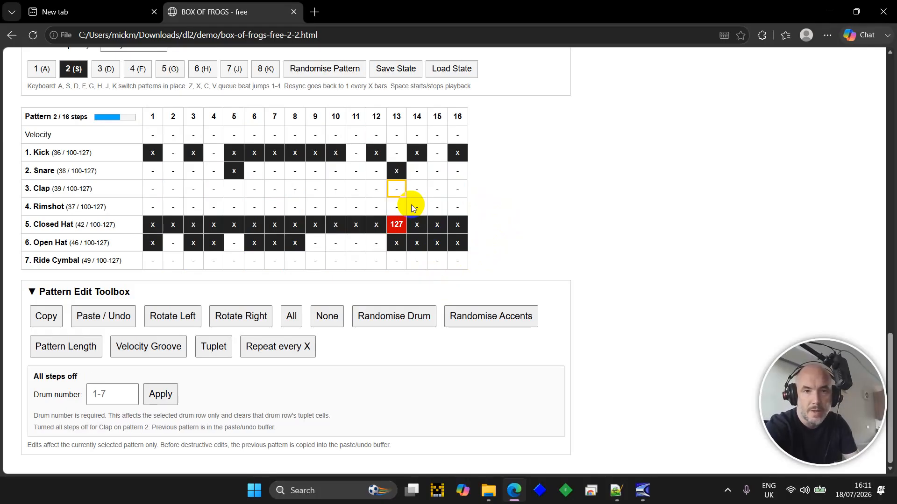
pyautogui.scroll(5, 413, 209)
pyautogui.scroll(5, 411, 209)
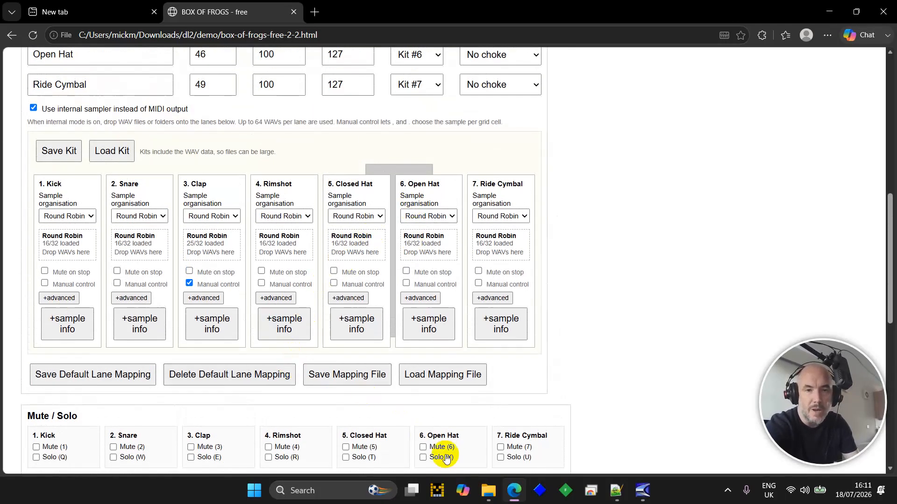
# - Drag CHTMD30.wav from the demo folder onto the Clap lane, which shows 1/32 loaded
pyautogui.click(488, 490)
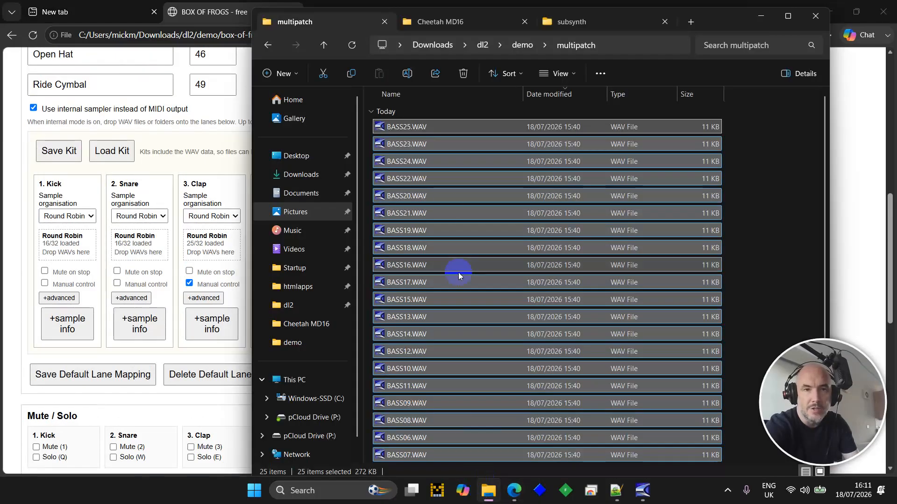
pyautogui.click(328, 45)
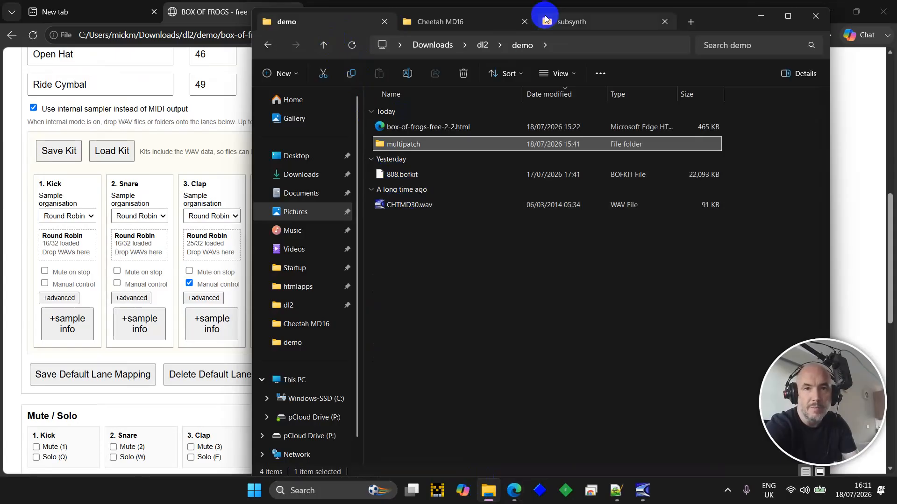
pyautogui.moveTo(718, 18); pyautogui.dragTo(851, 28)
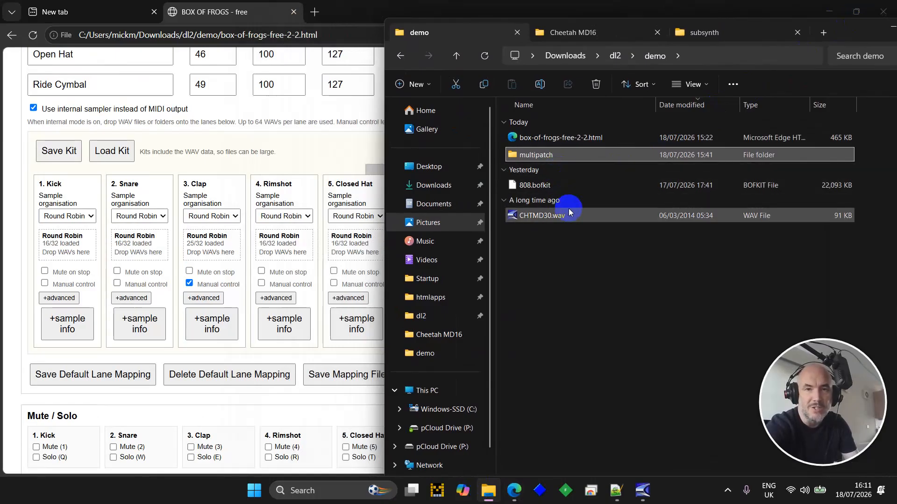
pyautogui.moveTo(556, 218); pyautogui.dragTo(215, 237)
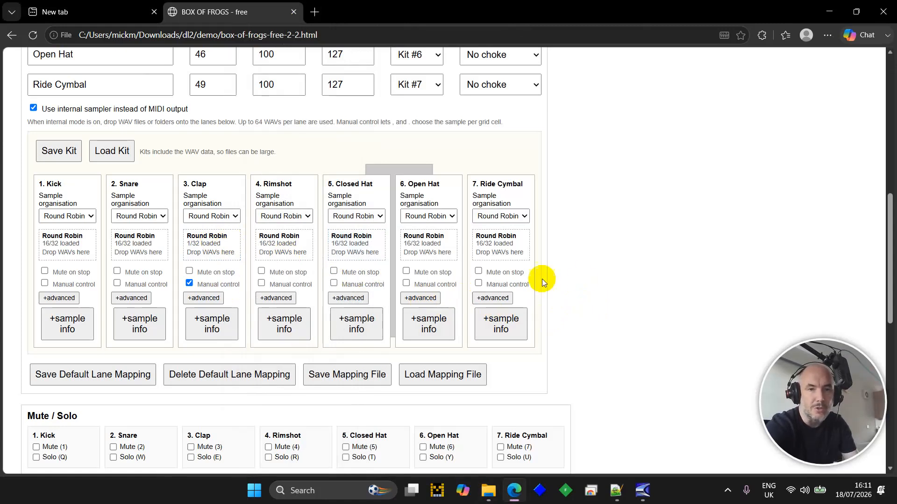
# - Try an S1 clap sample on step 13, then move it to step 16
pyautogui.scroll(-10, 585, 281)
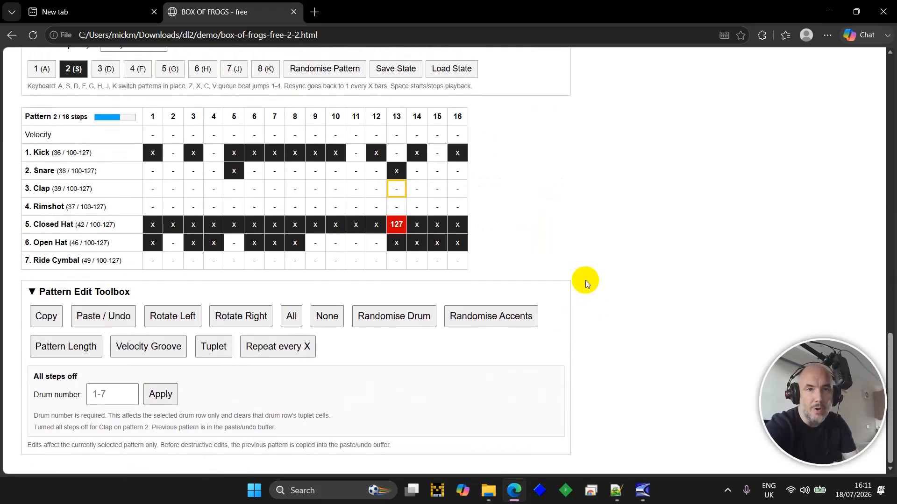
pyautogui.press('t')
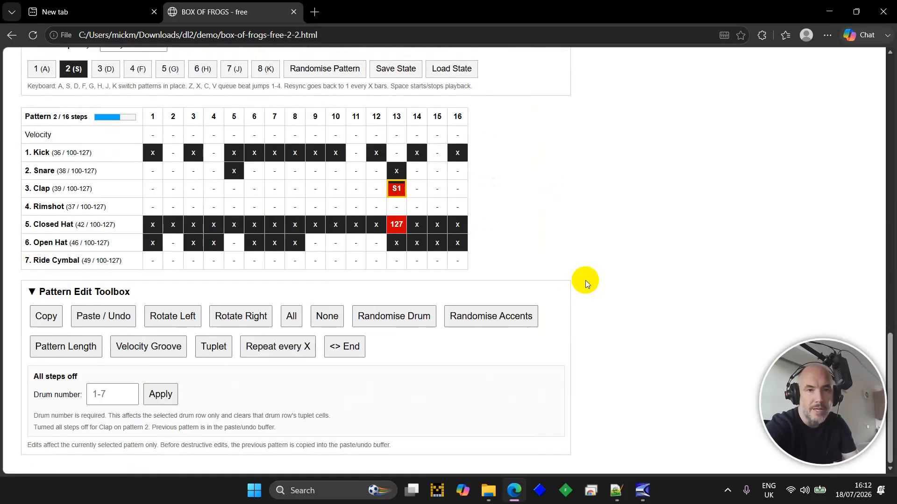
pyautogui.press('space')
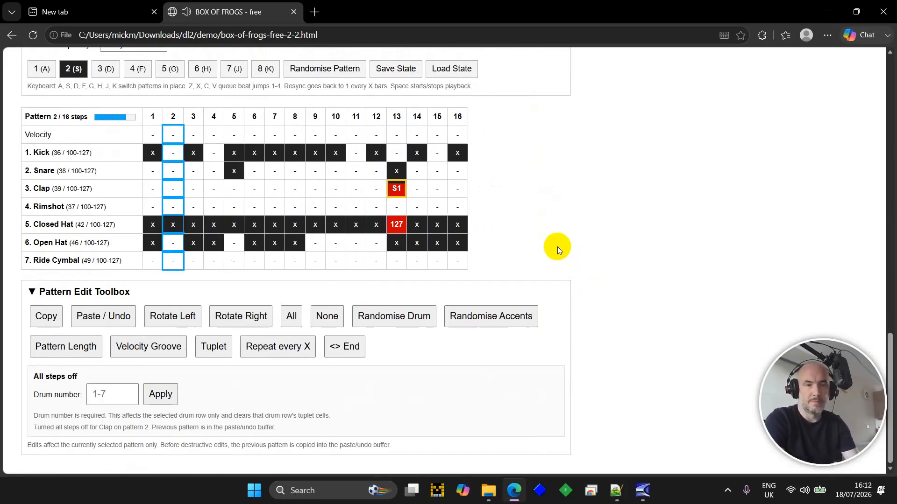
pyautogui.press('space')
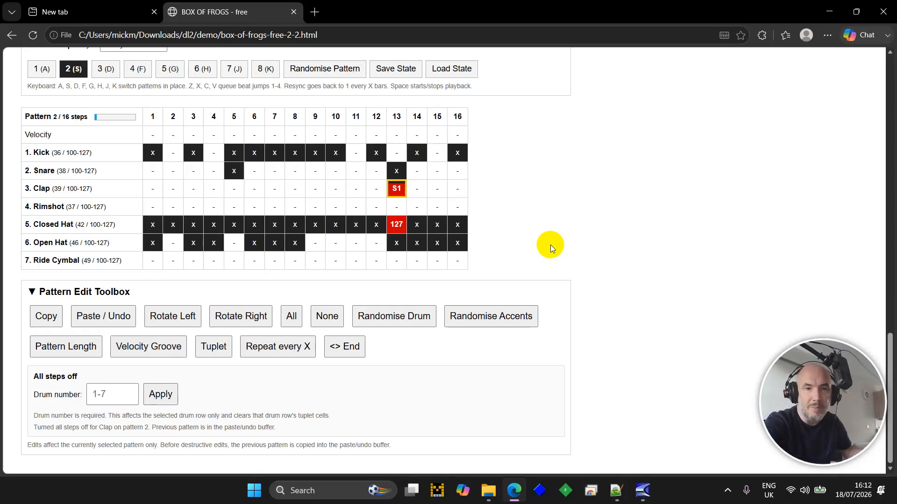
pyautogui.press('Delete')
pyautogui.press('Right')
pyautogui.press('Right')
pyautogui.press('Right')
pyautogui.press('t')
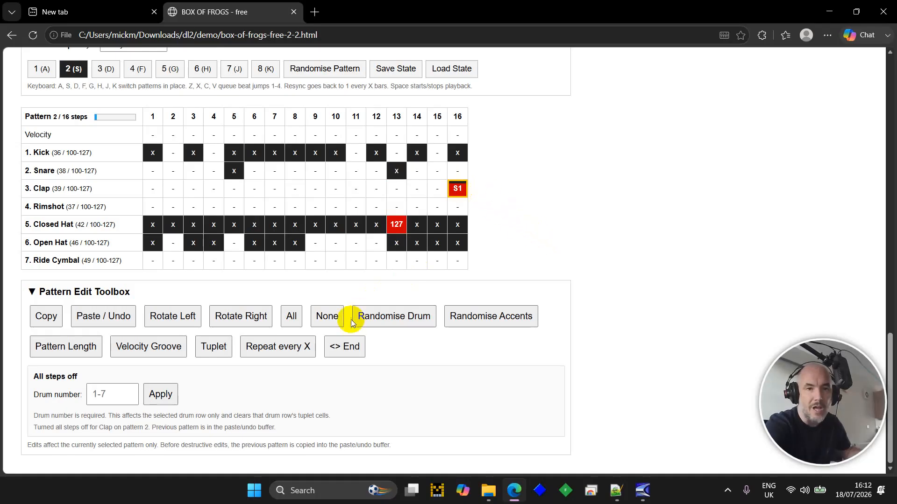
# - Make the step 16 clap play backwards, ending at the step end (<E), and start playback
pyautogui.click(351, 353)
pyautogui.scroll(-2, 256, 386)
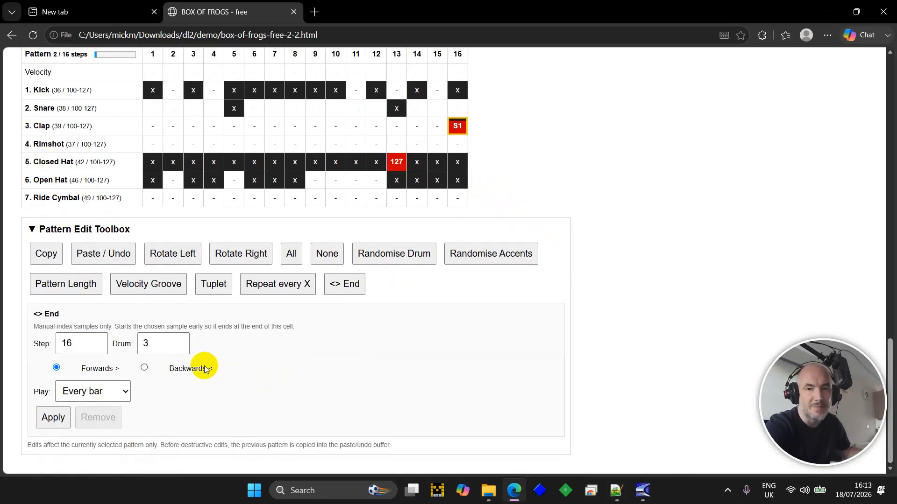
pyautogui.click(144, 369)
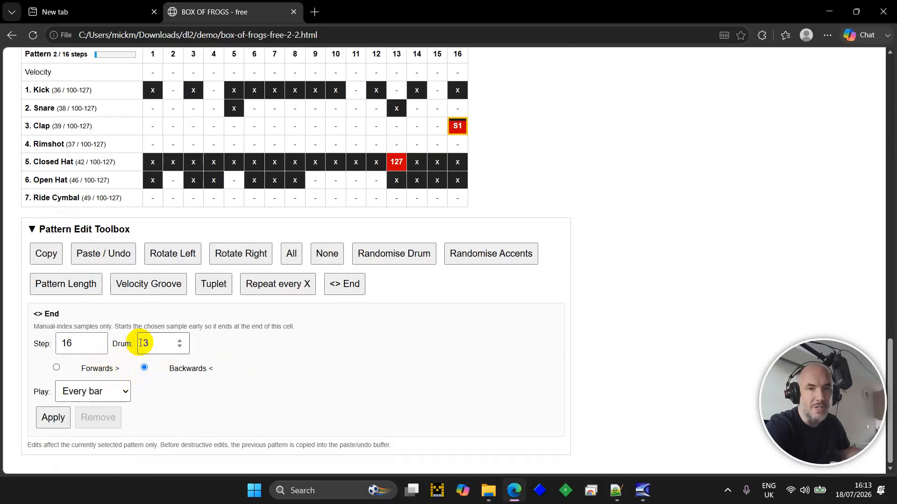
pyautogui.click(61, 422)
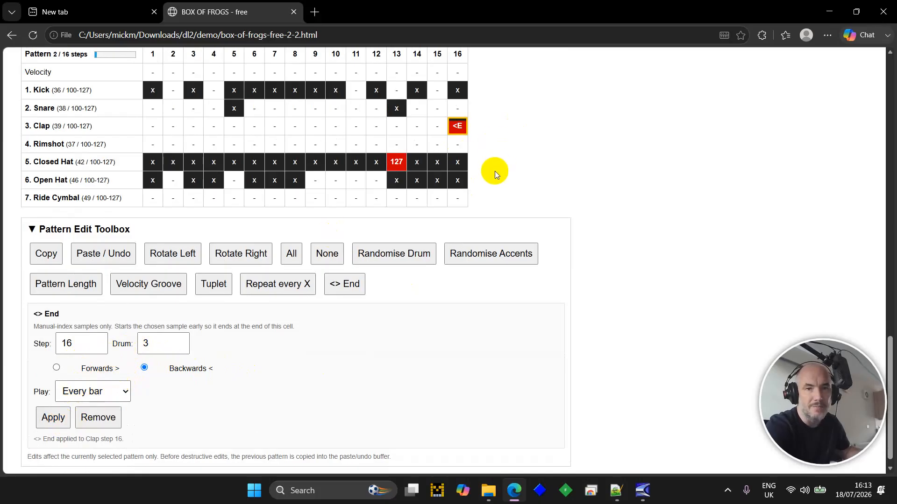
pyautogui.scroll(2, 494, 171)
pyautogui.press('space')
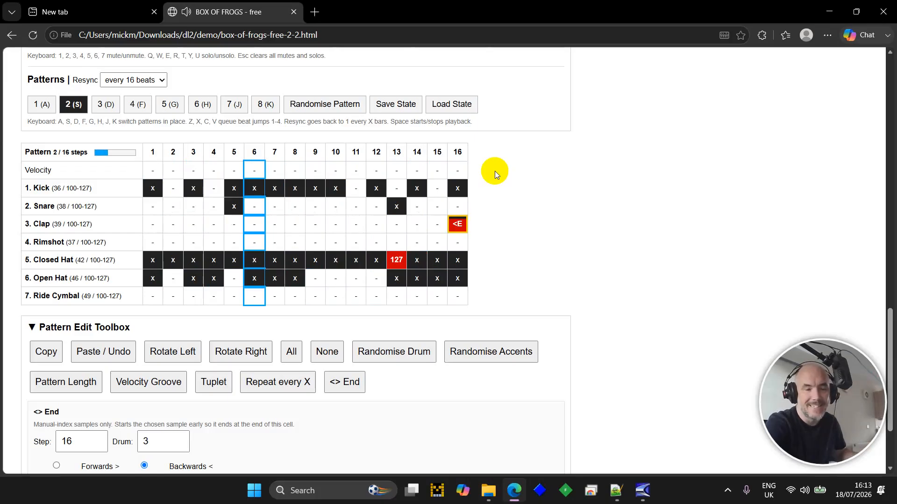
# - Stop playback and give pattern 3's Clap row hits only on steps 5 and 13
pyautogui.press('space')
pyautogui.scroll(-2, 529, 247)
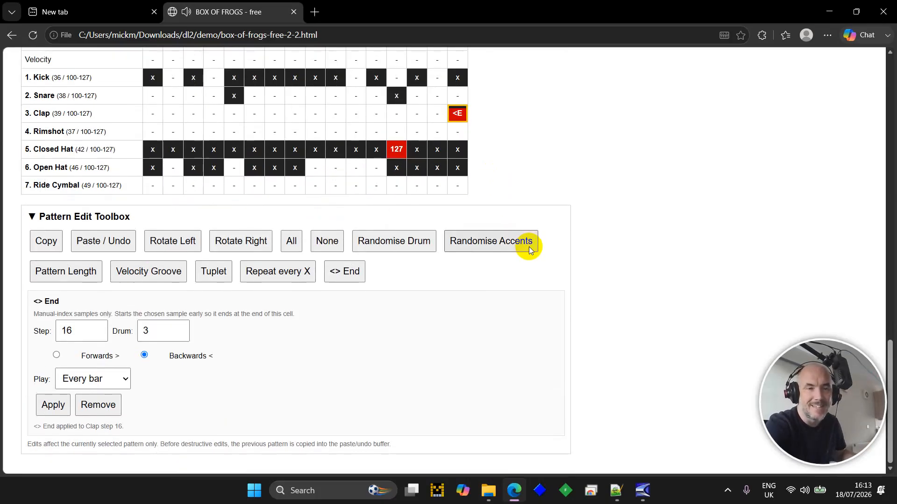
pyautogui.scroll(1, 528, 246)
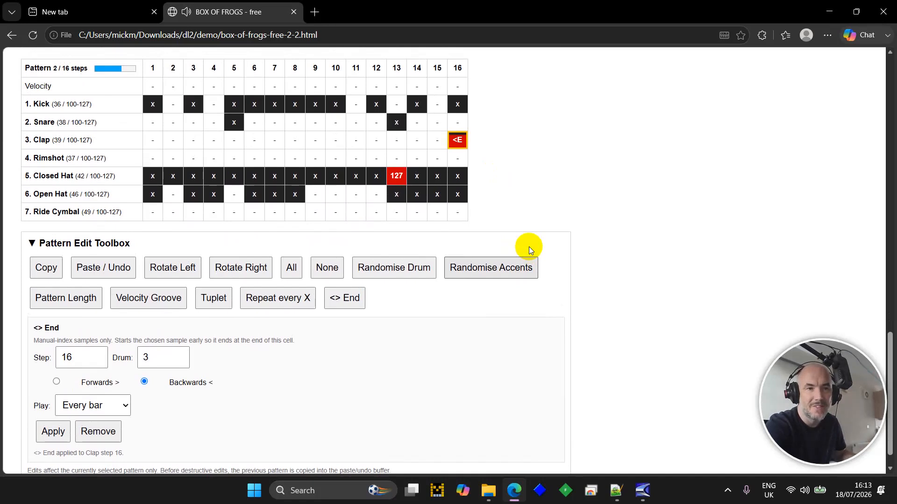
pyautogui.scroll(2, 528, 247)
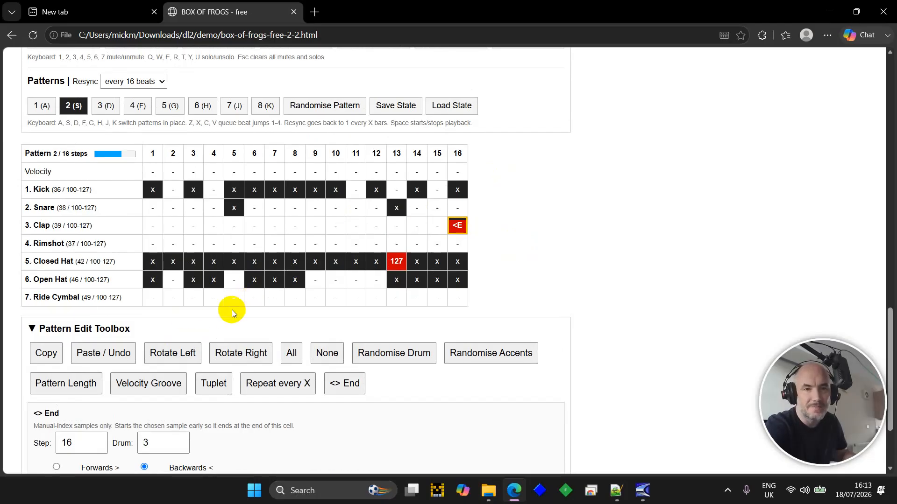
pyautogui.click(112, 106)
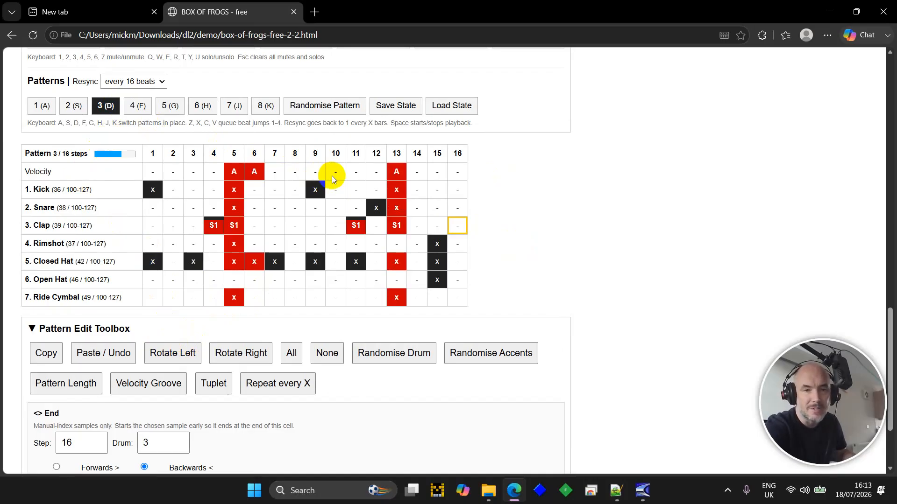
pyautogui.press('Delete')
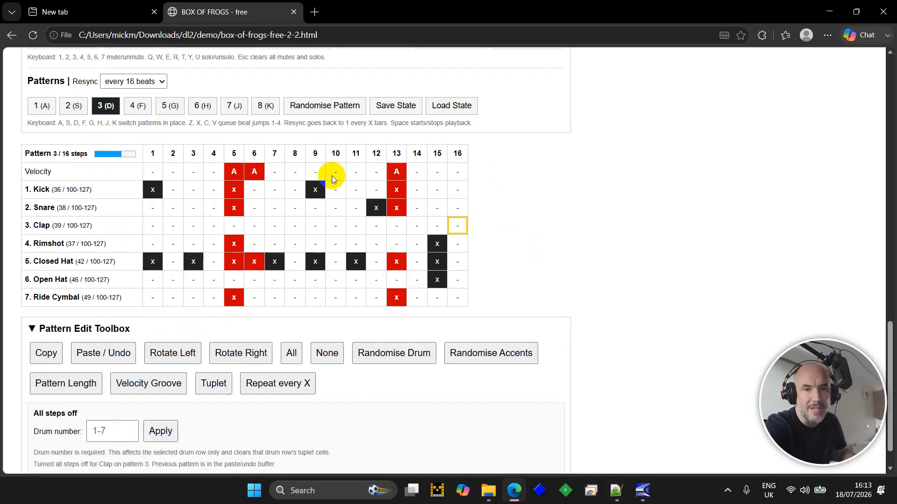
pyautogui.press('Left')
pyautogui.press('Left')
pyautogui.press('Left')
pyautogui.press('Left')
pyautogui.press('Left')
pyautogui.press('Left')
pyautogui.press('Left')
pyautogui.press('Left')
pyautogui.press('Left')
pyautogui.press('Left')
pyautogui.press('Left')
pyautogui.press('Left')
pyautogui.press('Left')
pyautogui.press('Right')
pyautogui.press('Right')
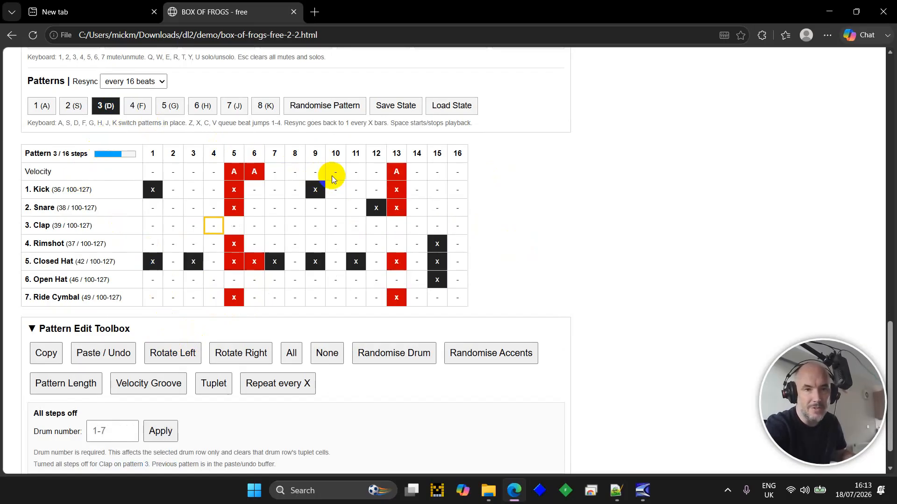
pyautogui.press('Right')
pyautogui.press('Right')
pyautogui.press('Right')
pyautogui.press('Right')
pyautogui.press('Right')
pyautogui.press('Right')
pyautogui.press('Right')
pyautogui.press('Right')
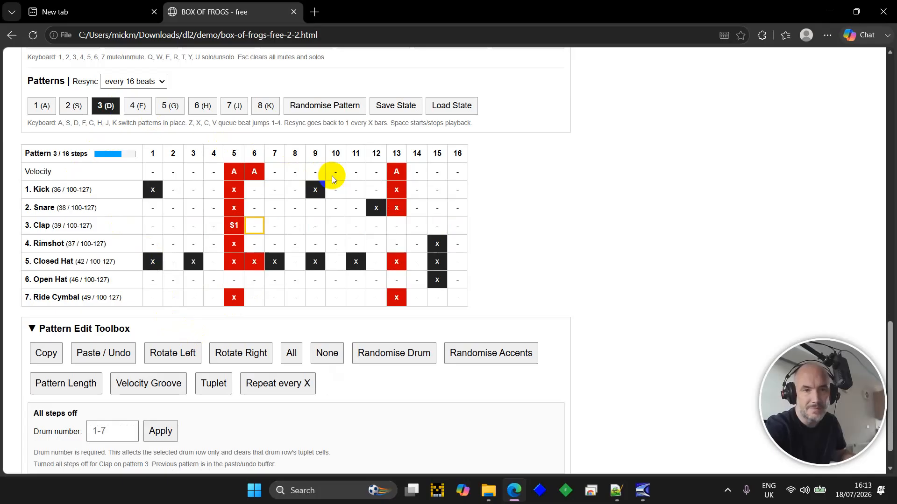
pyautogui.press('Return')
# - Play pattern 3, then switch between patterns 1 and 2 with A and S, ending on pattern 2
pyautogui.press('space')
pyautogui.rightClick(520, 209)
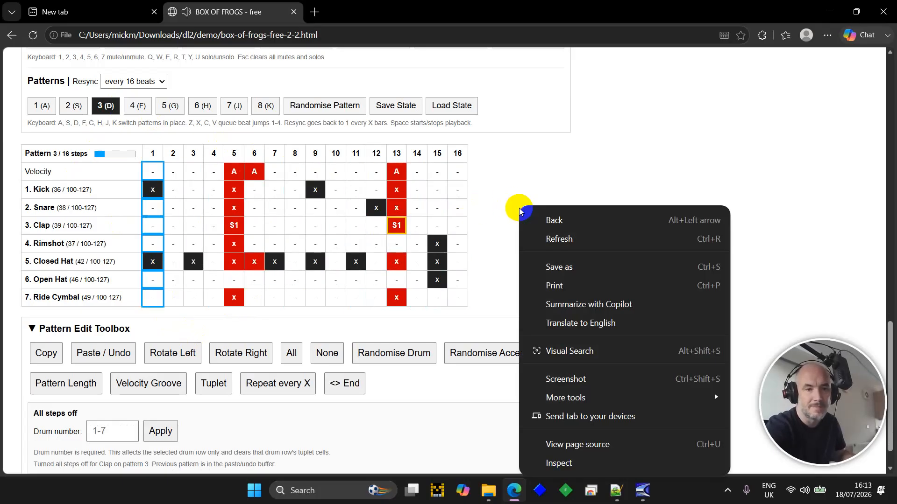
pyautogui.click(518, 178)
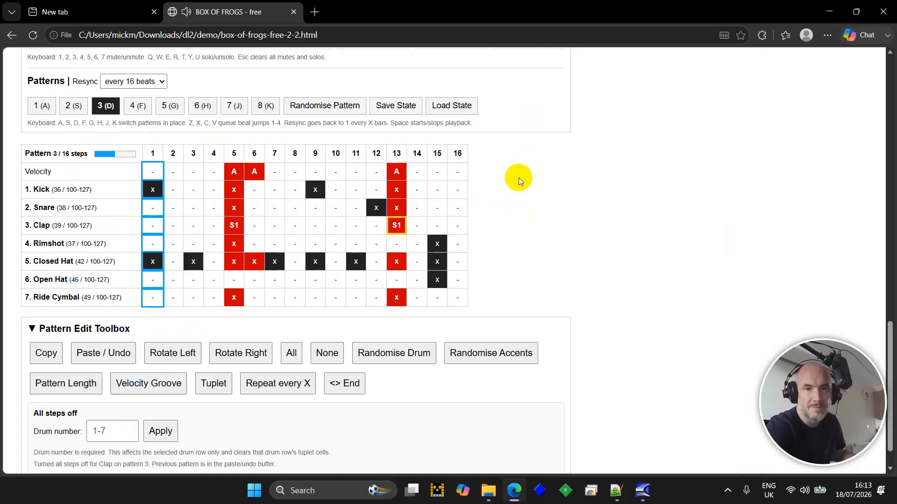
pyautogui.press('a')
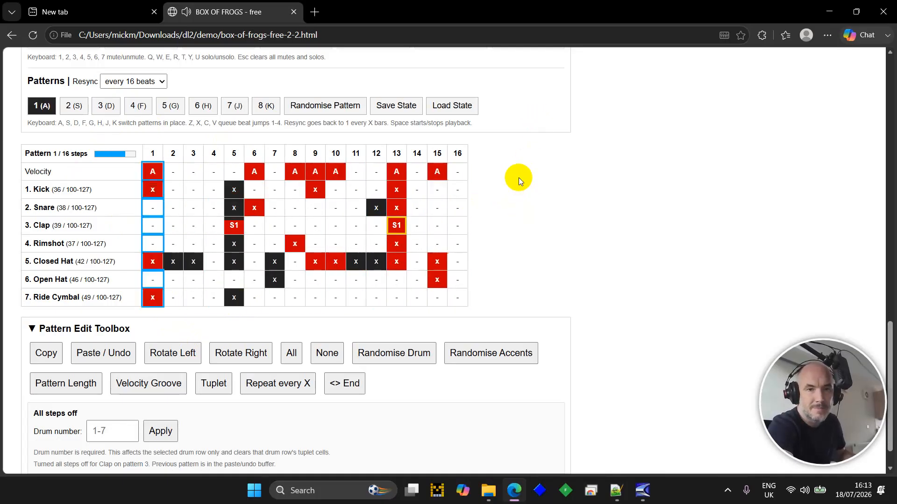
pyautogui.press('s')
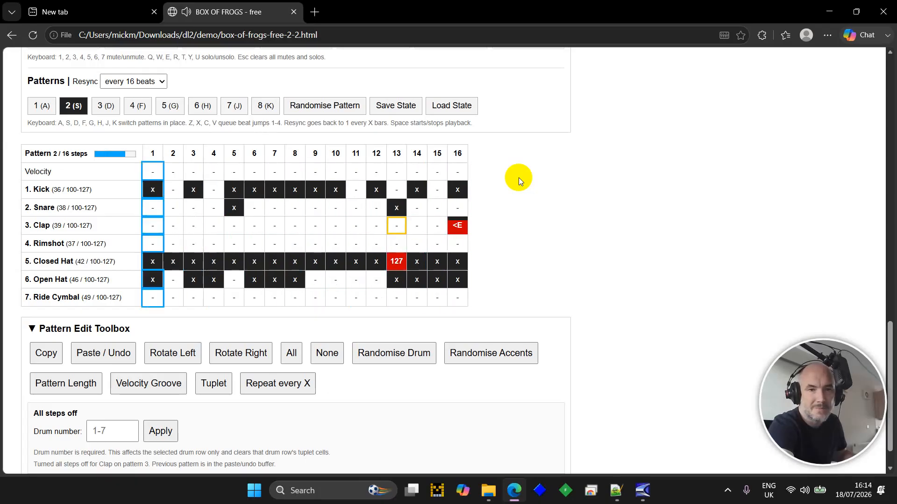
pyautogui.press('a')
pyautogui.press('s')
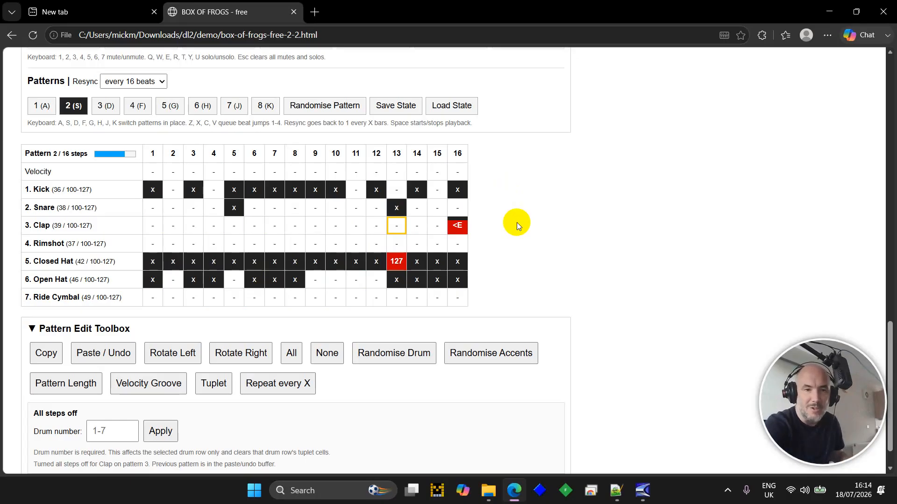
# - Make the reversed clap on step 16 play every 4 bars and start playback
pyautogui.scroll(-1, 516, 223)
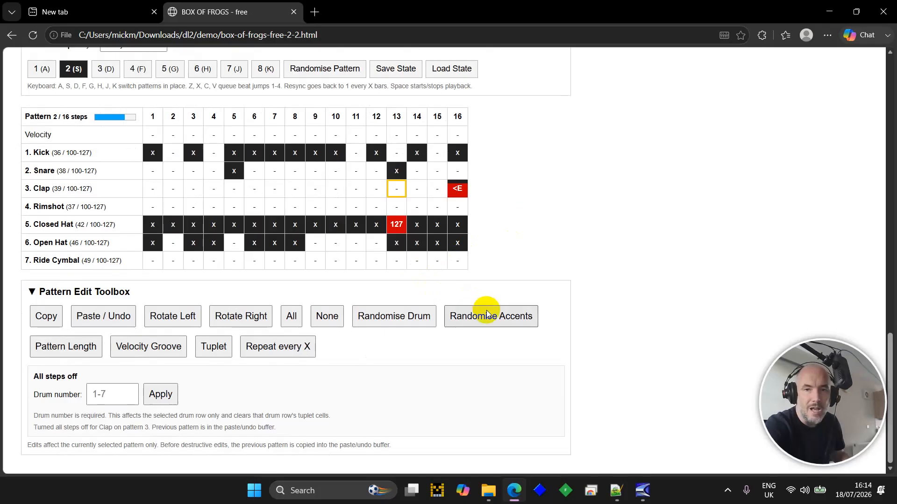
pyautogui.press('Right')
pyautogui.press('Right')
pyautogui.press('Right')
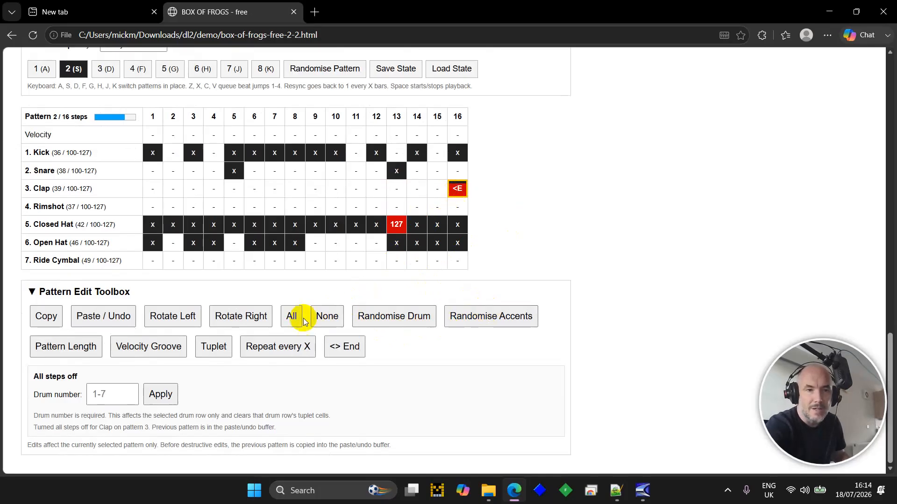
pyautogui.click(338, 353)
pyautogui.scroll(-2, 195, 394)
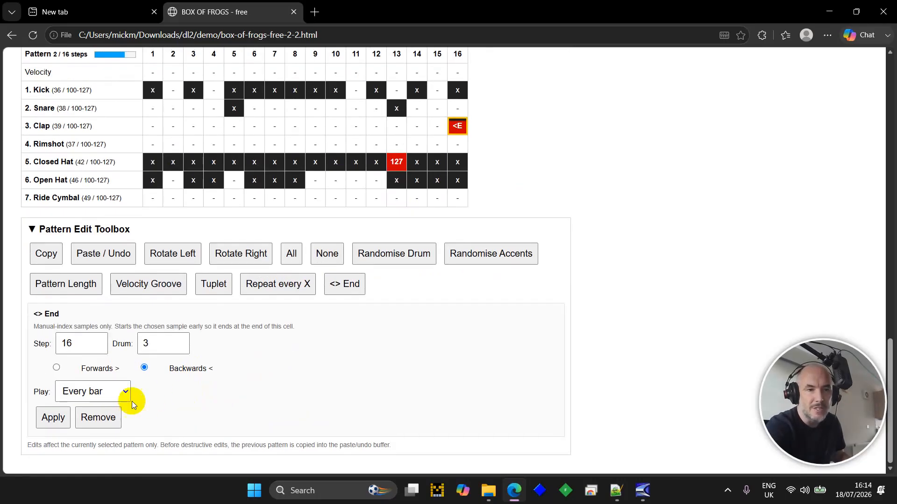
pyautogui.click(119, 390)
pyautogui.click(108, 457)
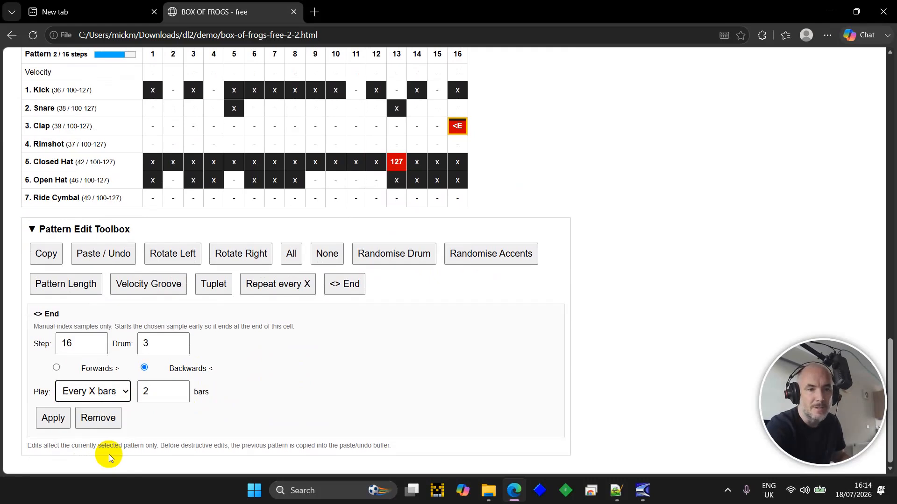
pyautogui.click(179, 392)
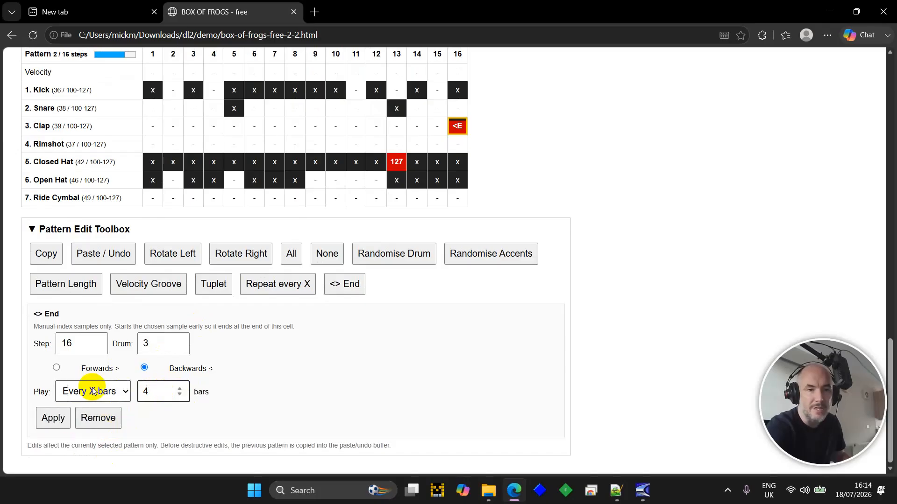
pyautogui.click(64, 420)
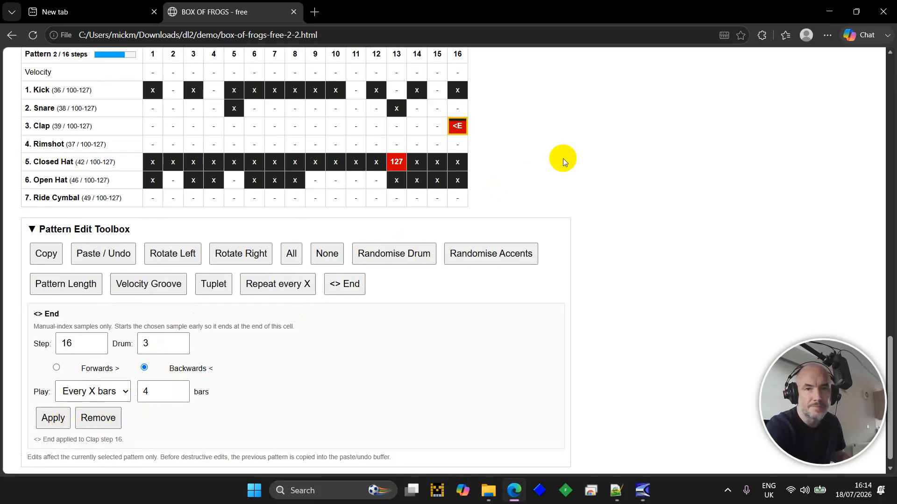
pyautogui.press('space')
pyautogui.scroll(1, 622, 157)
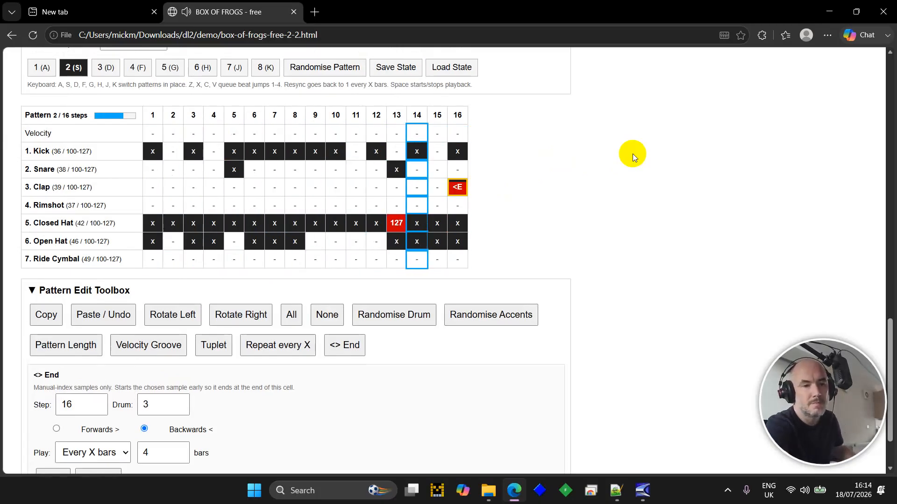
# - Toggle the kick drum mute with key 1, then stop playback
pyautogui.press('1')
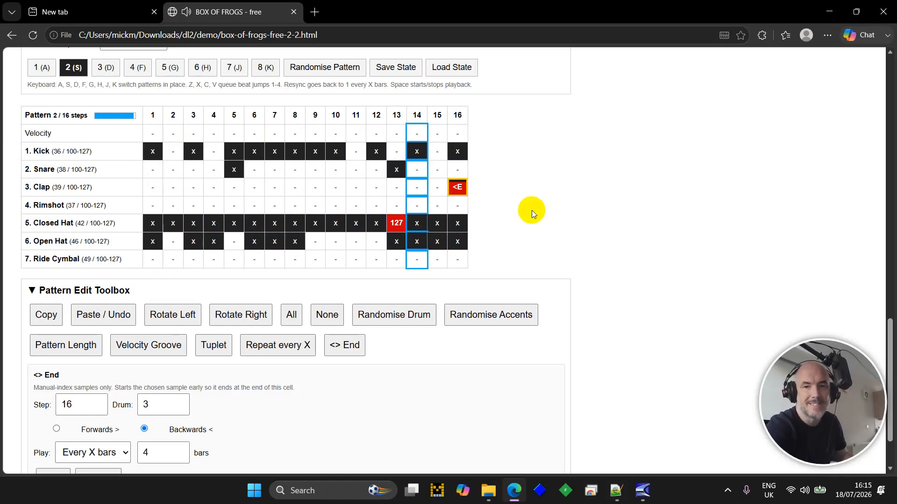
pyautogui.press('space')
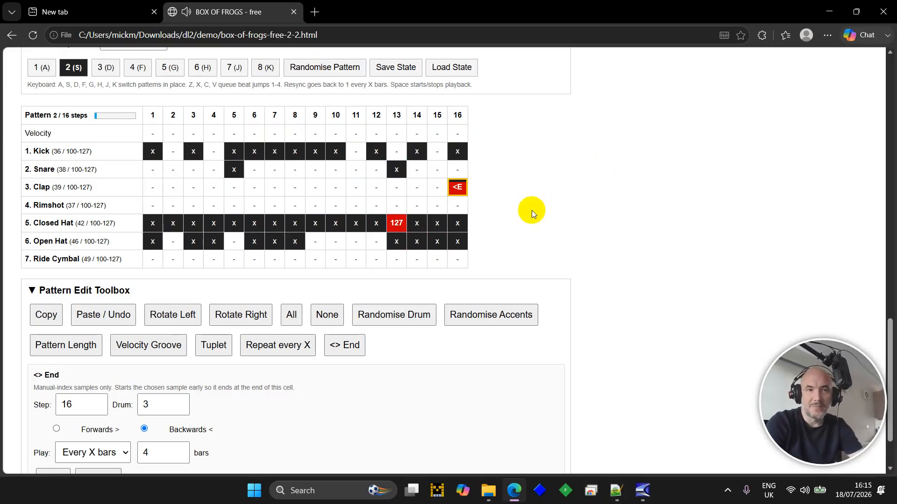
pyautogui.scroll(-1, 532, 210)
pyautogui.scroll(5, 532, 210)
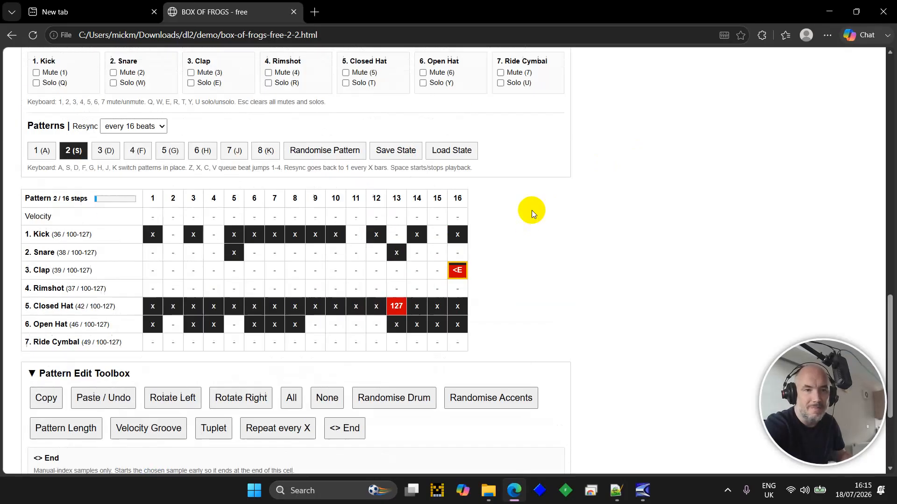
pyautogui.scroll(6, 532, 210)
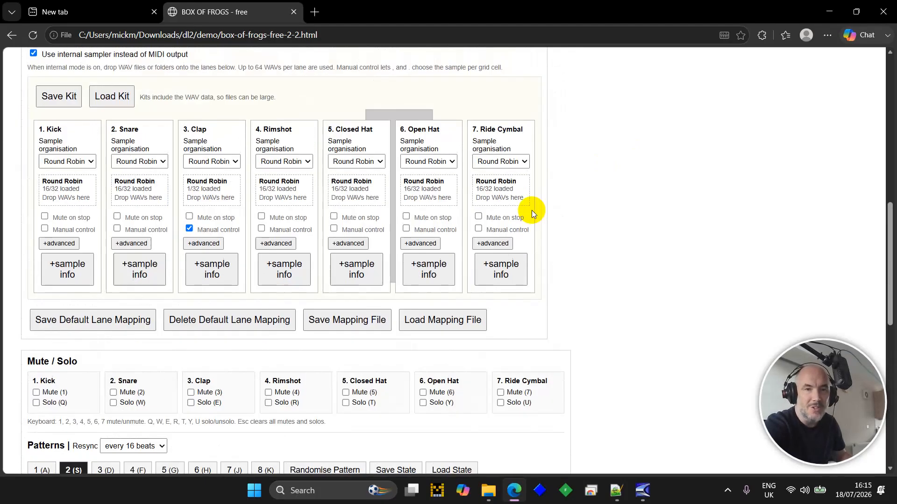
pyautogui.scroll(6, 532, 213)
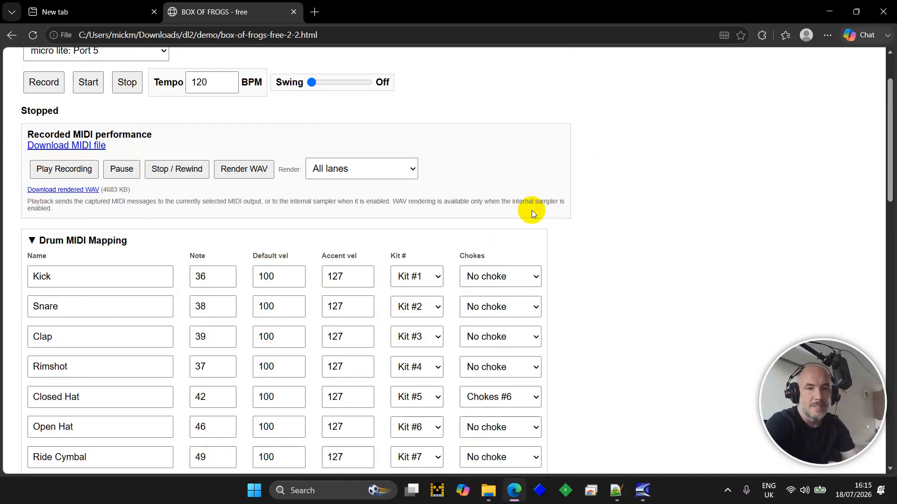
pyautogui.scroll(-2, 579, 286)
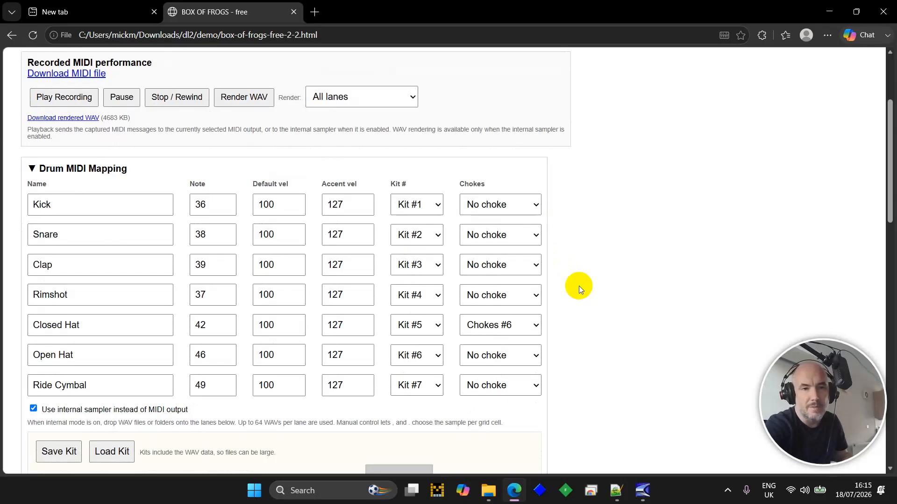
pyautogui.scroll(-1, 588, 295)
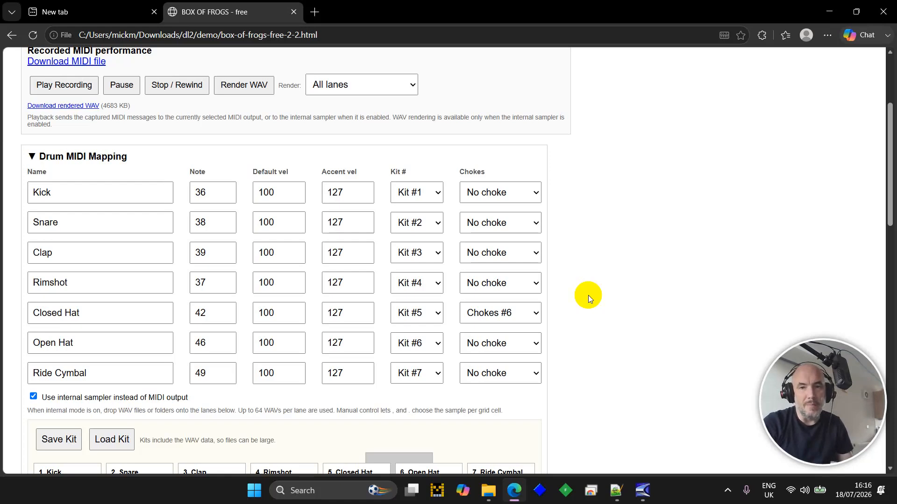
pyautogui.scroll(3, 587, 295)
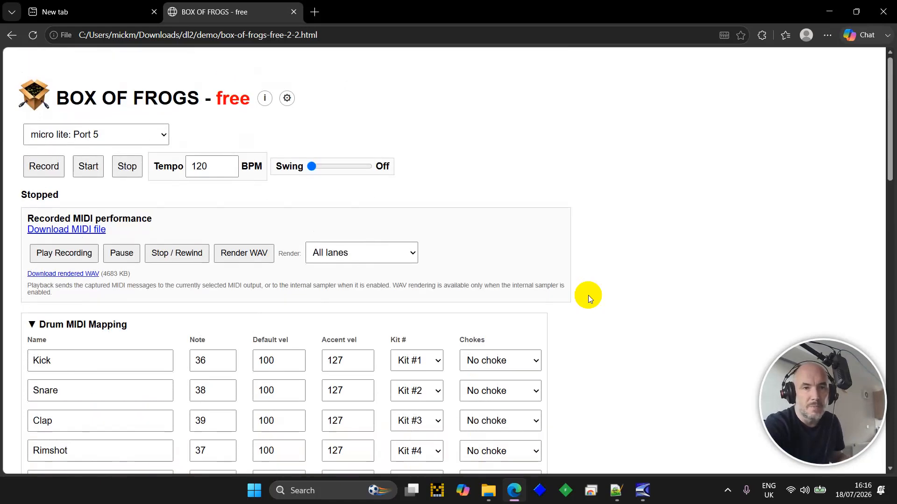
pyautogui.scroll(-5, 587, 295)
pyautogui.scroll(-5, 587, 295)
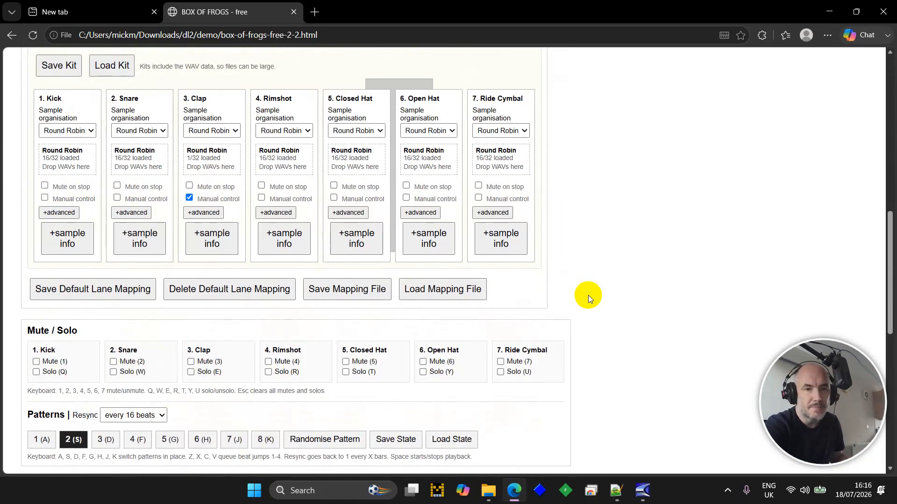
pyautogui.scroll(-5, 464, 232)
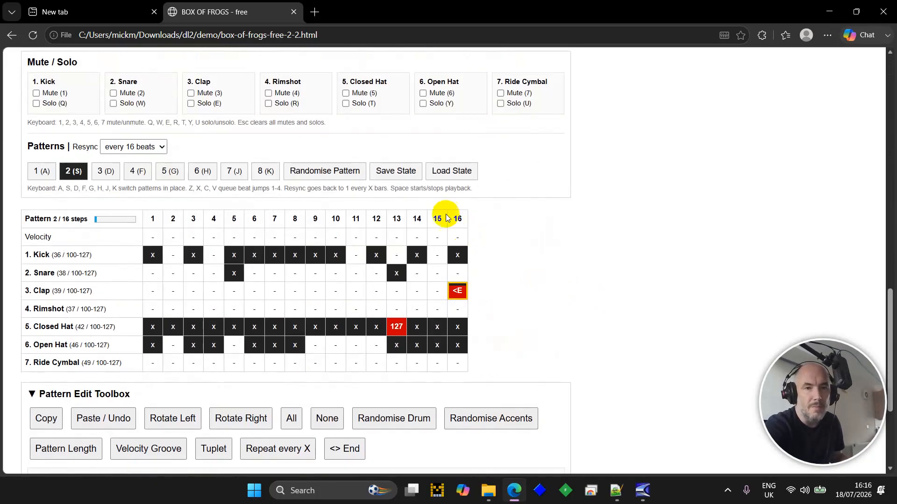
# - Name the state save cheese.bofstate and add the note 'awesome'
pyautogui.click(404, 182)
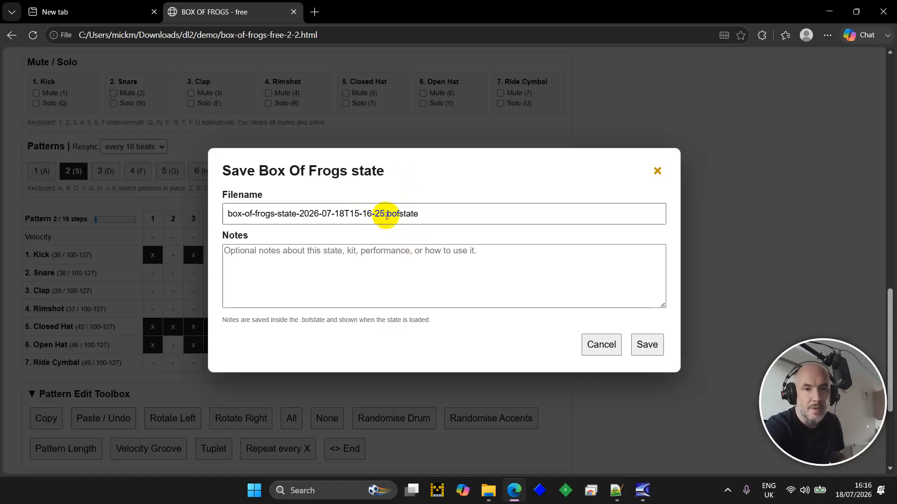
pyautogui.moveTo(386, 214); pyautogui.dragTo(207, 260)
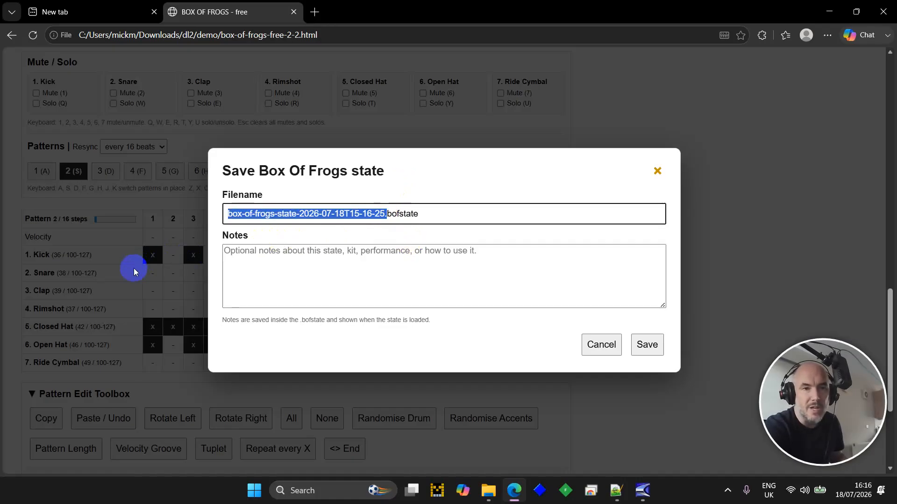
pyautogui.write('cheese')
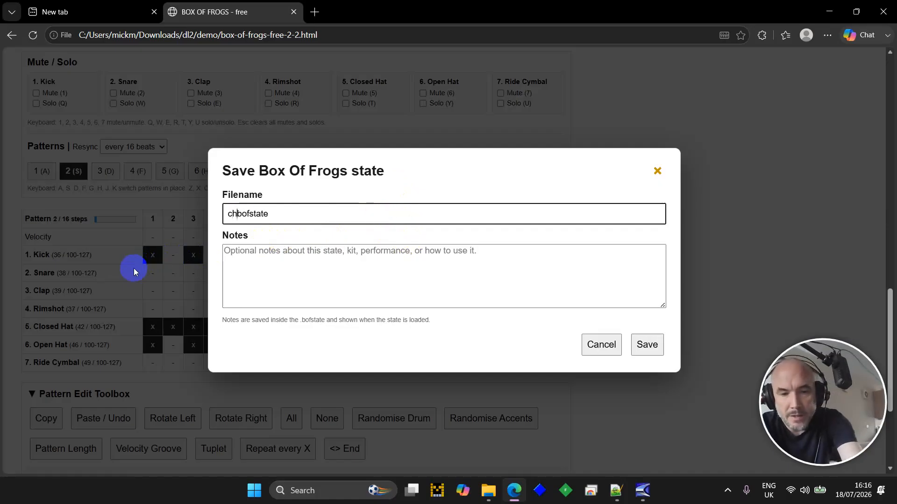
pyautogui.write('.')
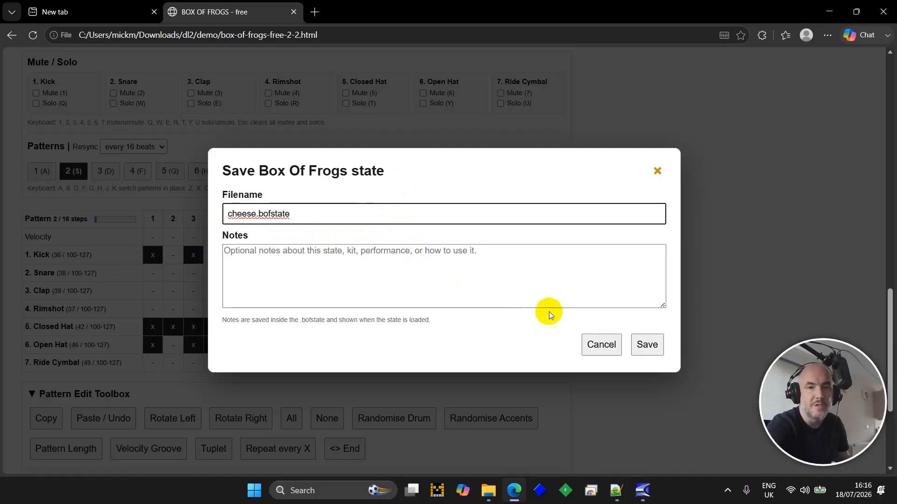
pyautogui.click(511, 278)
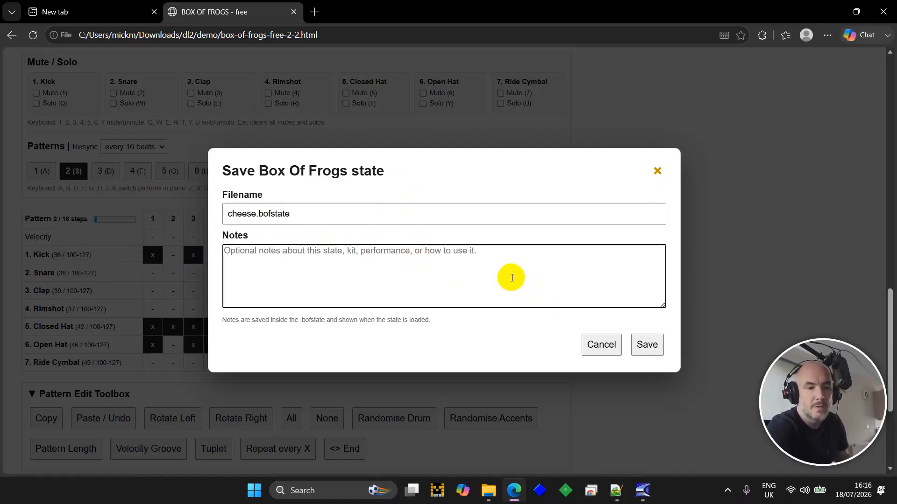
pyautogui.write('awesom')
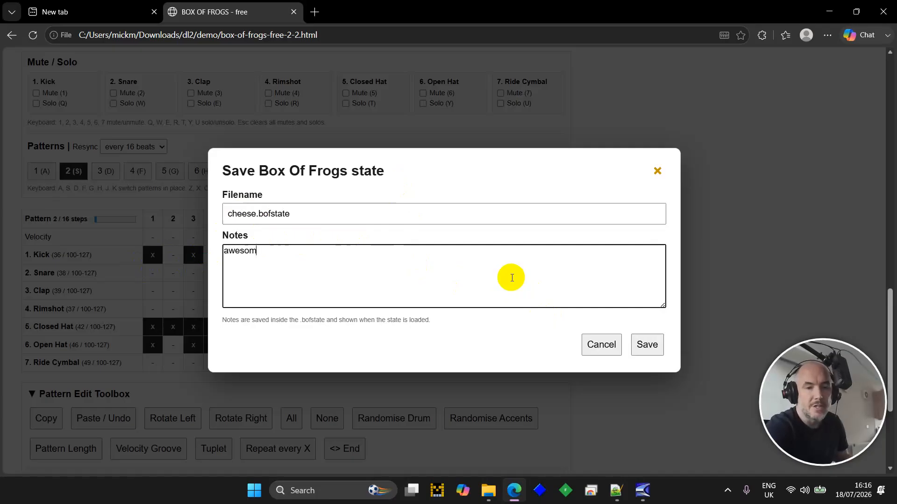
# - Save the state as cheese.bofstate, then play and stop the recorded performance
pyautogui.click(648, 345)
pyautogui.scroll(5, 639, 289)
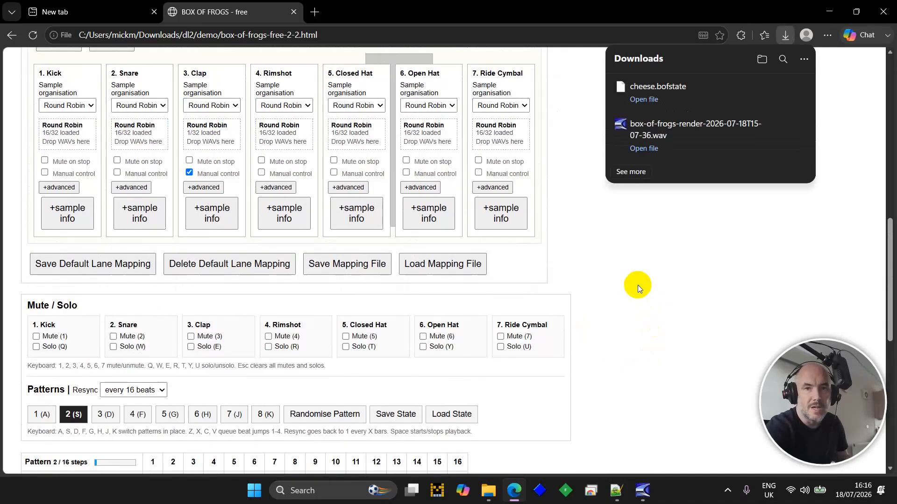
pyautogui.scroll(10, 637, 285)
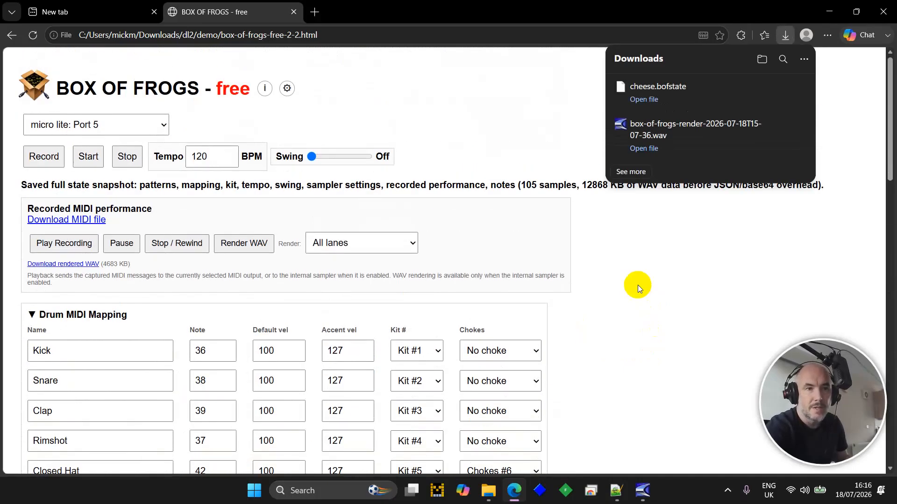
pyautogui.click(79, 248)
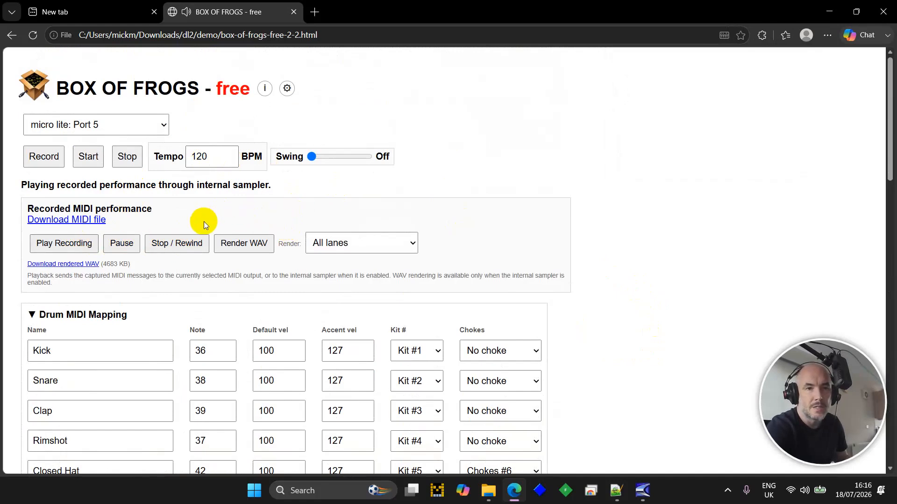
pyautogui.click(175, 243)
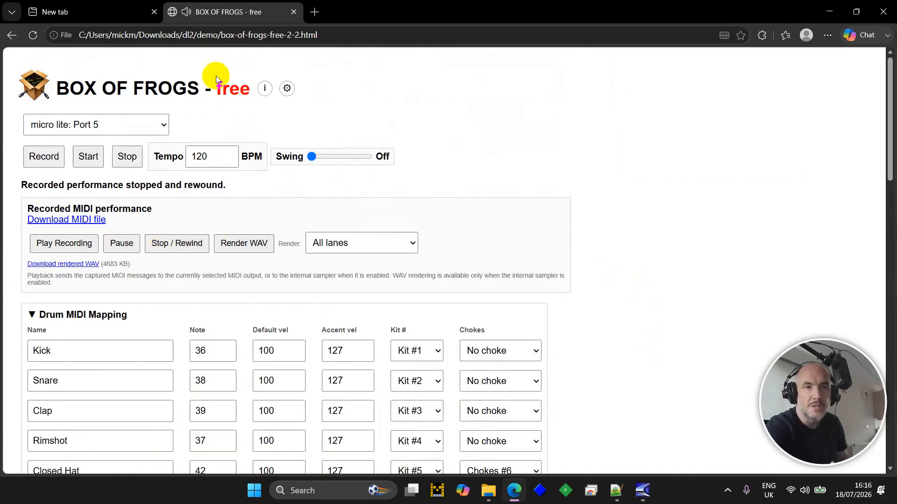
# - Reopen Box of Frogs fresh from the demo folder, allow MIDI access and stop the loop
pyautogui.click(293, 12)
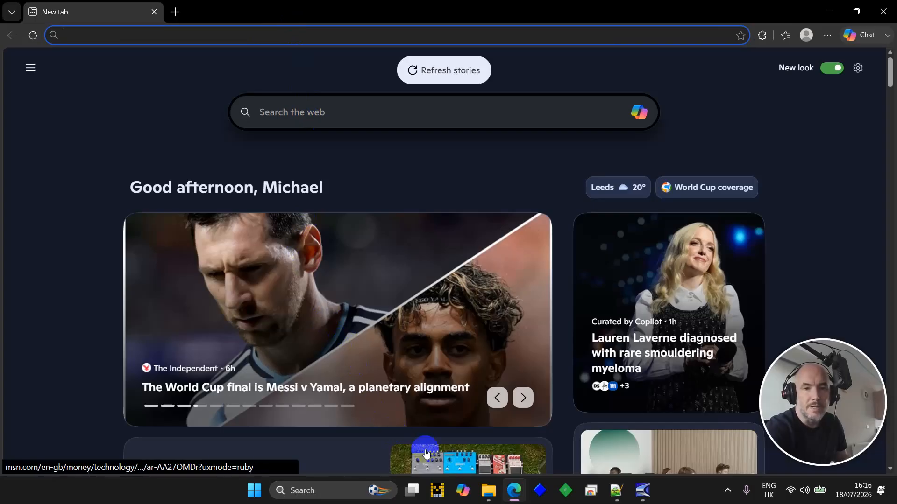
pyautogui.click(488, 490)
pyautogui.doubleClick(530, 138)
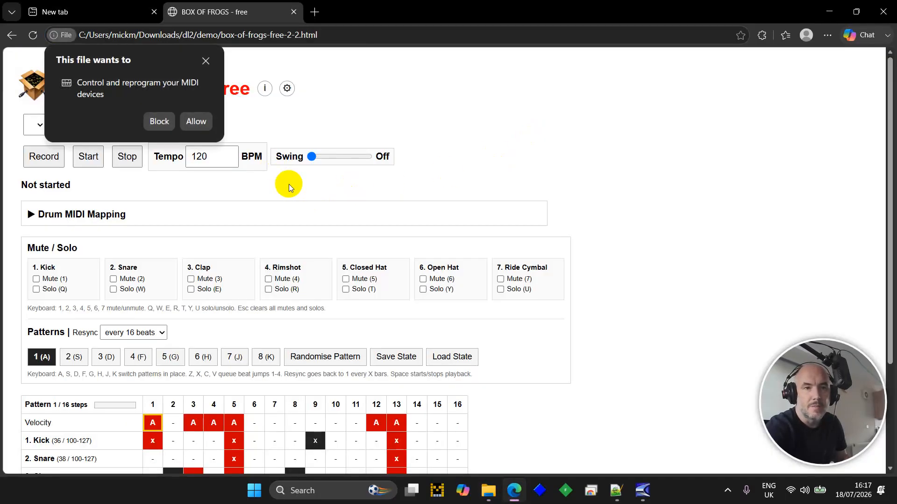
pyautogui.click(190, 119)
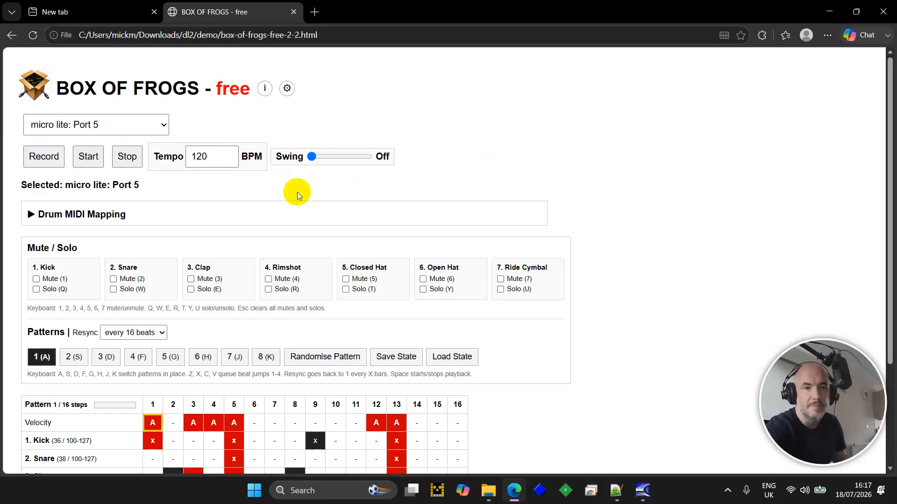
pyautogui.press('space')
pyautogui.scroll(-3, 297, 192)
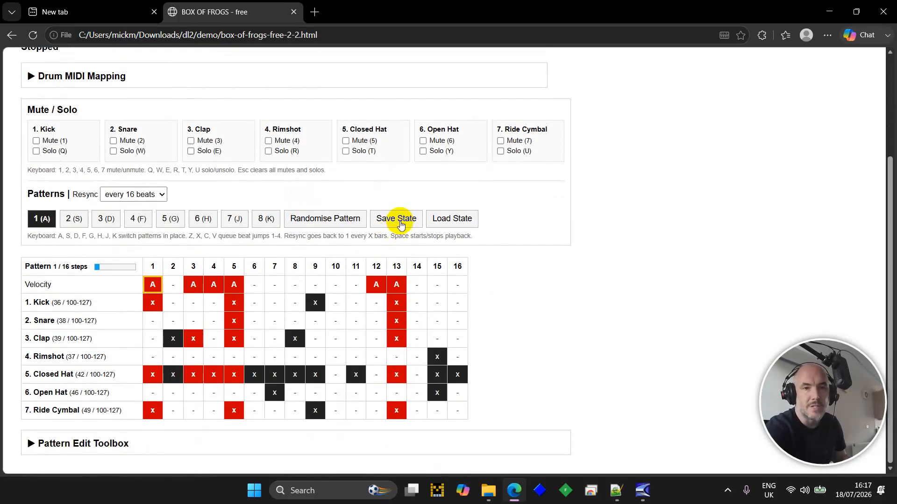
# - Load cheese.bofstate from the dl2 folder, dismiss its notes, and start the loop playing
pyautogui.click(437, 219)
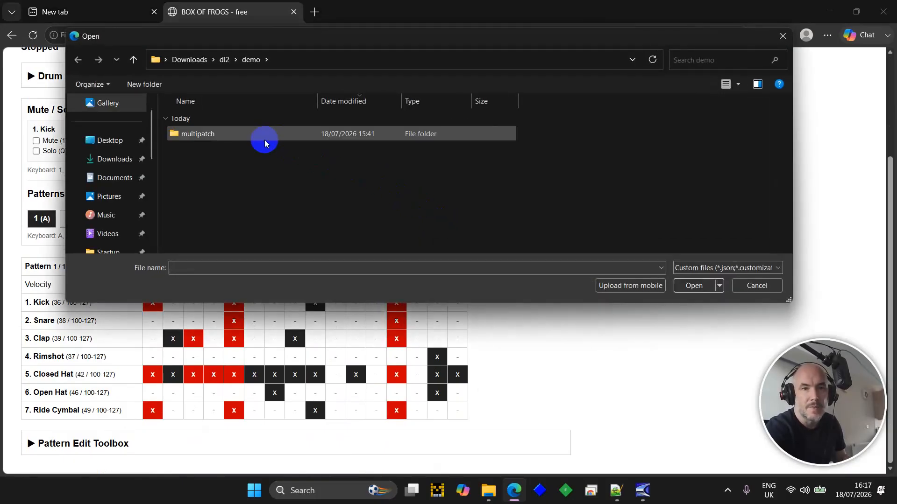
pyautogui.click(224, 61)
pyautogui.click(216, 135)
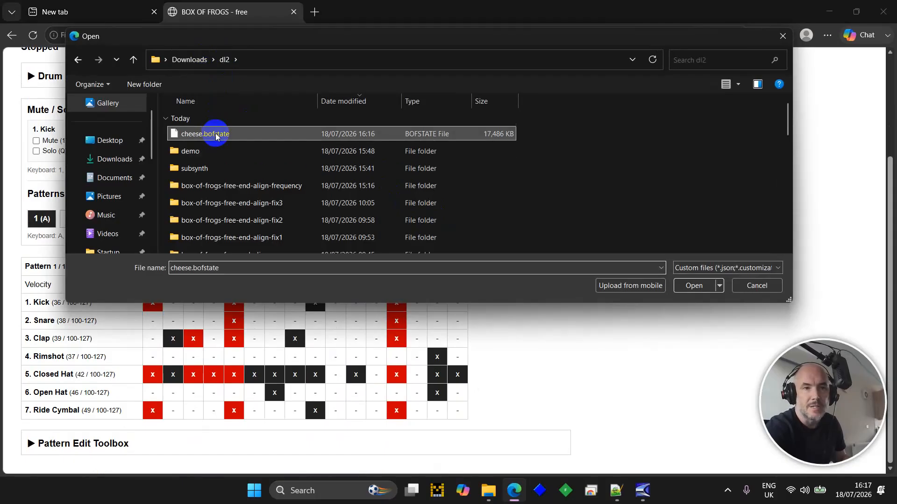
pyautogui.doubleClick(216, 135)
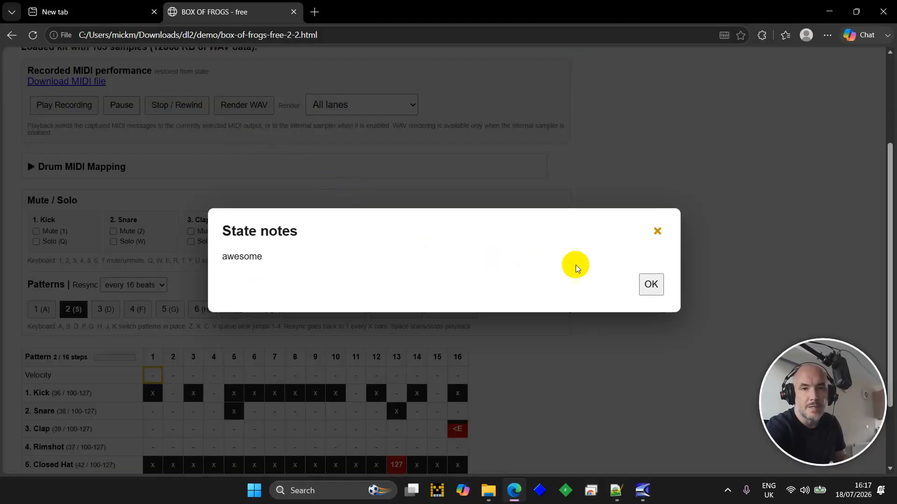
pyautogui.click(650, 284)
pyautogui.press('space')
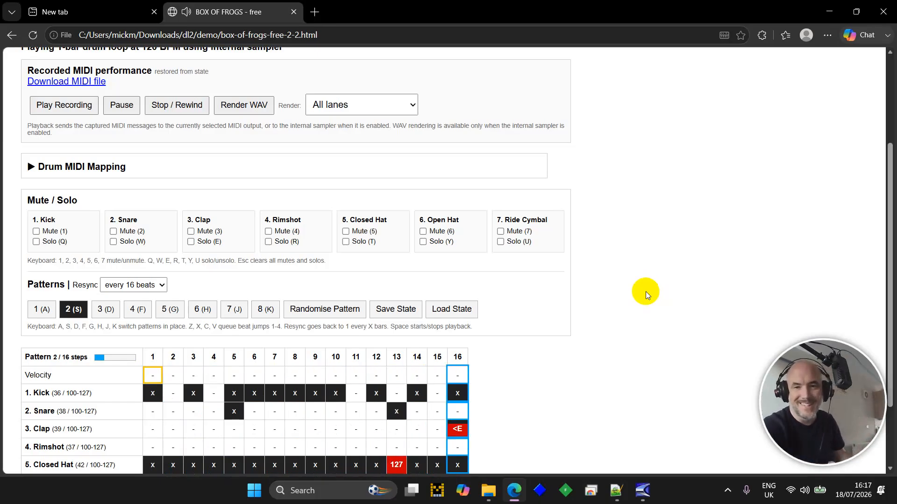
# - Stop the loop, then play back the restored recorded performance and stop and rewind it
pyautogui.press('space')
pyautogui.scroll(3, 609, 339)
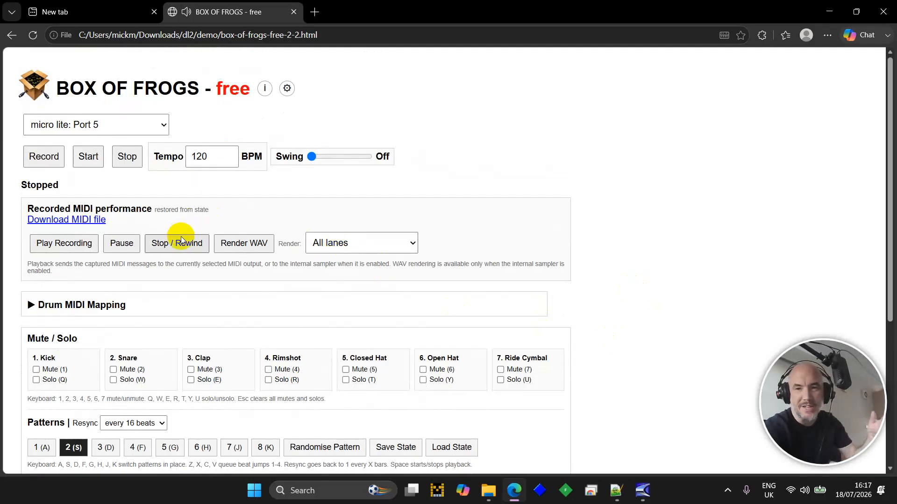
pyautogui.click(59, 248)
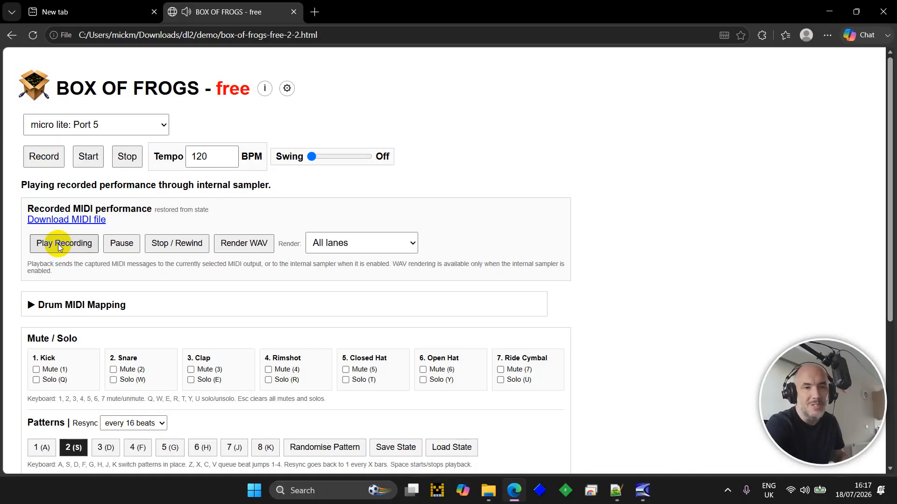
pyautogui.click(164, 242)
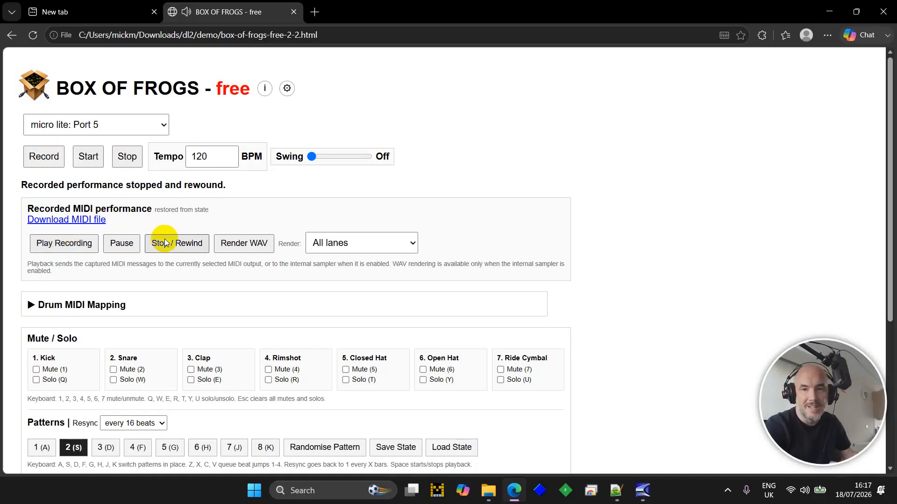